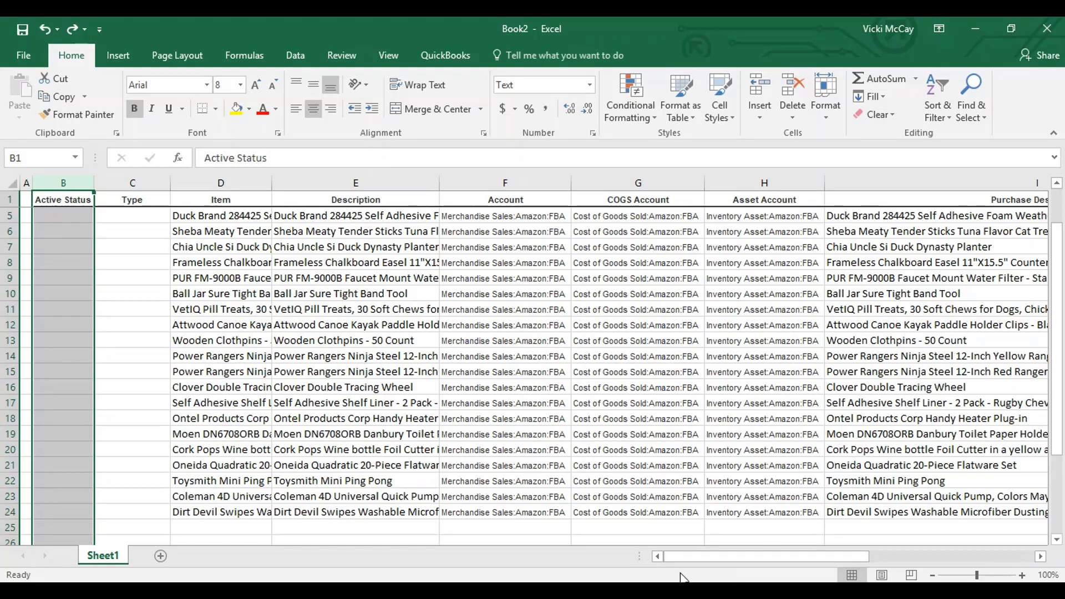
# Step: Delete the Active Status and Type columns from the inventory spreadsheet
pyautogui.moveTo(694, 559); pyautogui.dragTo(870, 559)
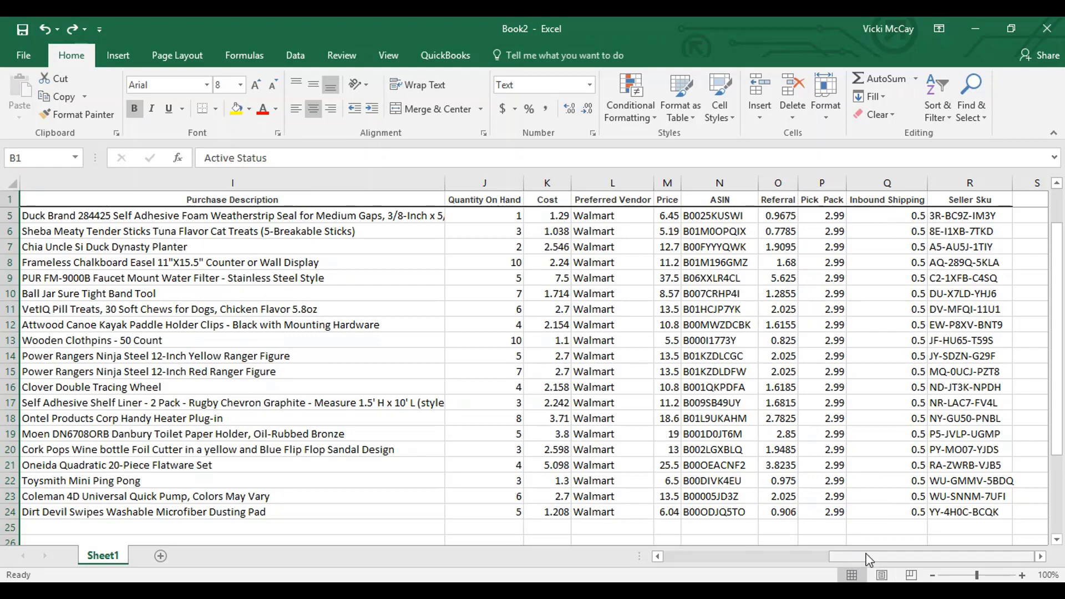
pyautogui.moveTo(868, 562); pyautogui.dragTo(703, 562)
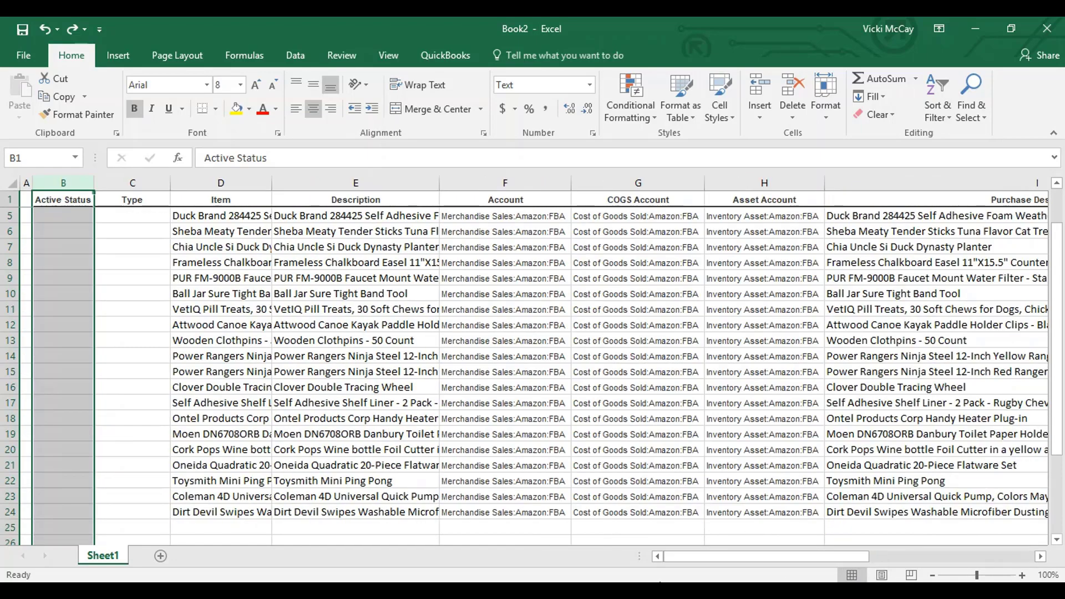
pyautogui.rightClick(65, 184)
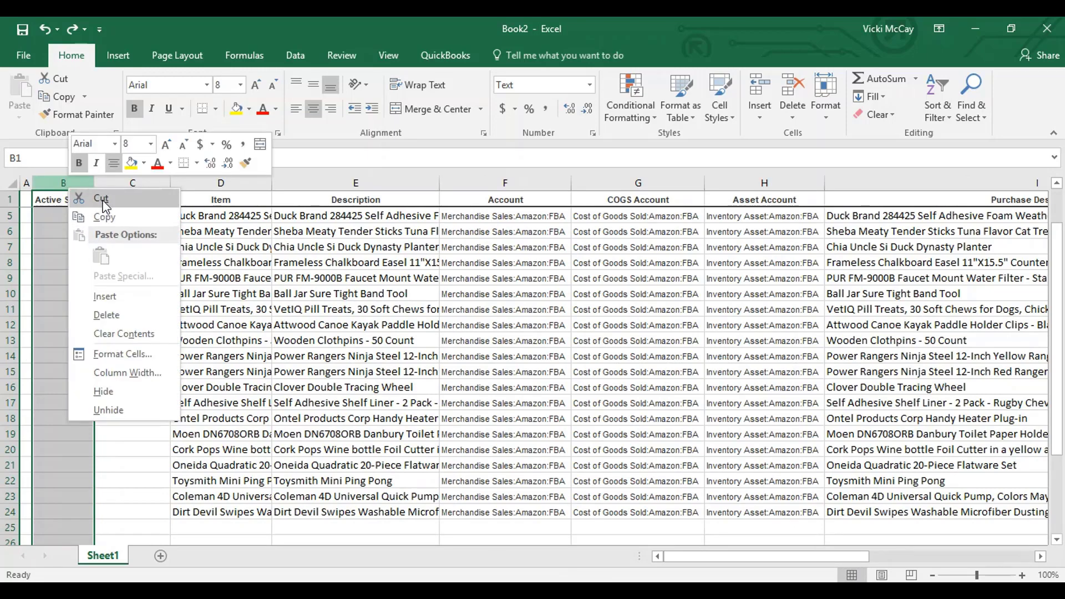
pyautogui.click(102, 199)
pyautogui.rightClick(66, 183)
pyautogui.click(106, 314)
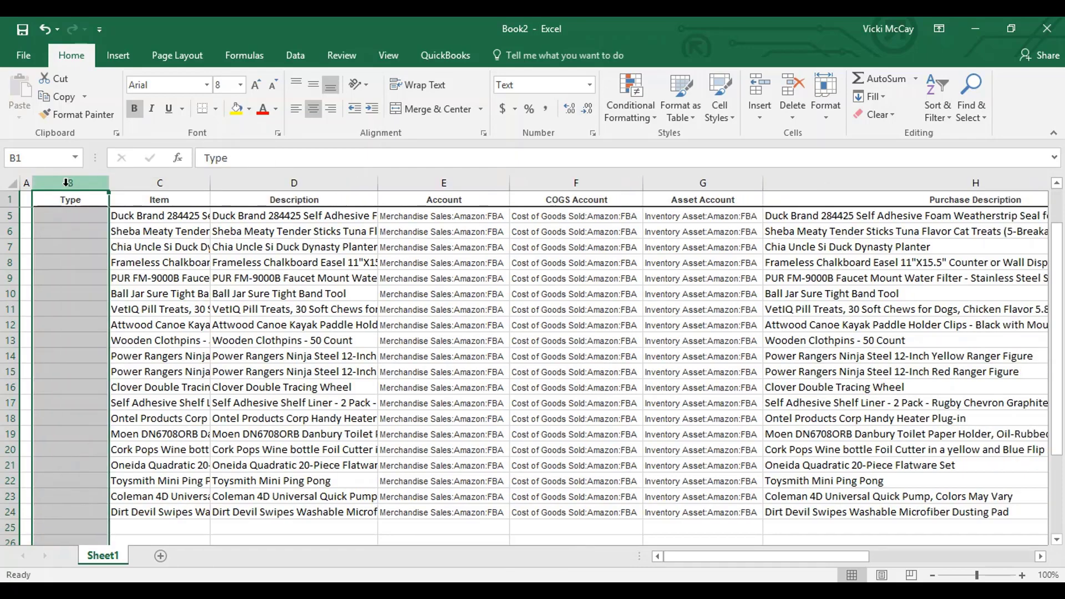
pyautogui.rightClick(66, 184)
pyautogui.click(105, 314)
# Step: Shrink and move the Excel window aside, and open Add/Edit Multiple List Entries in QuickBooks for the Inventory Parts list
pyautogui.click(1011, 29)
pyautogui.moveTo(411, 31); pyautogui.dragTo(750, 40)
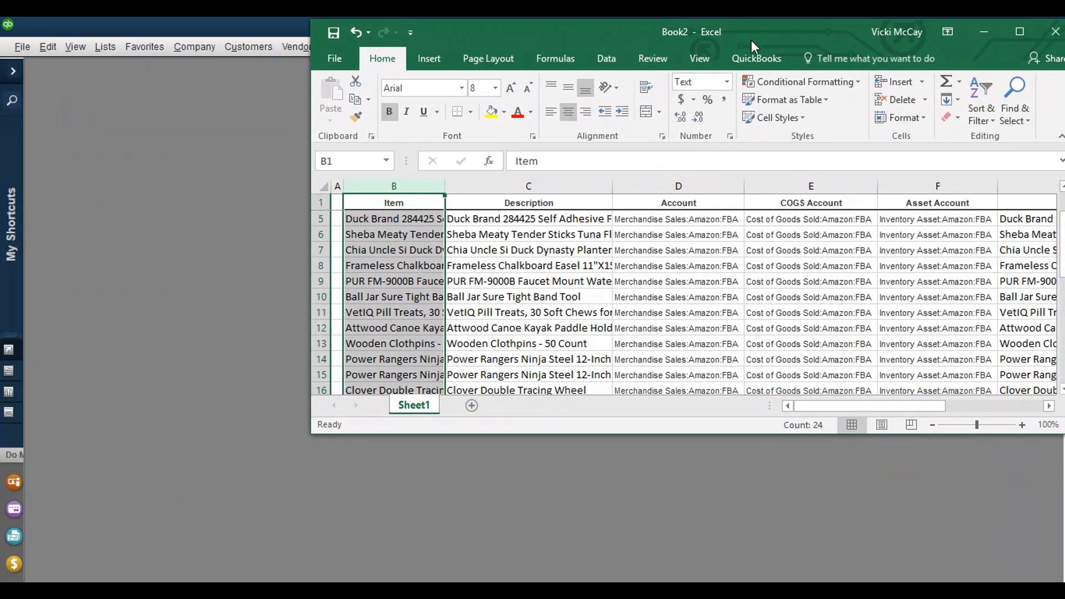
pyautogui.click(107, 47)
pyautogui.click(121, 232)
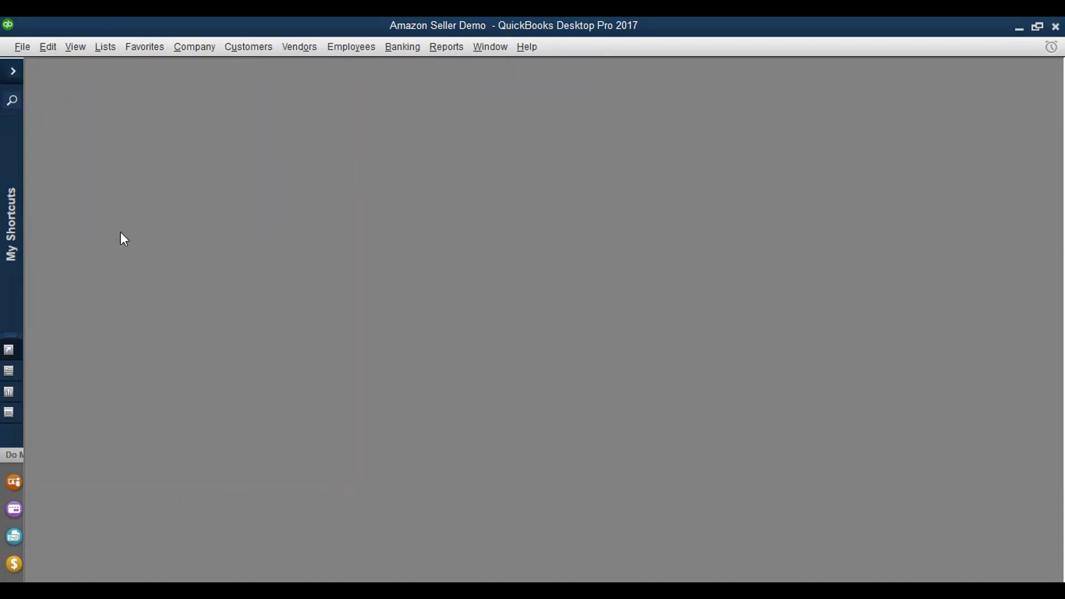
pyautogui.click(97, 45)
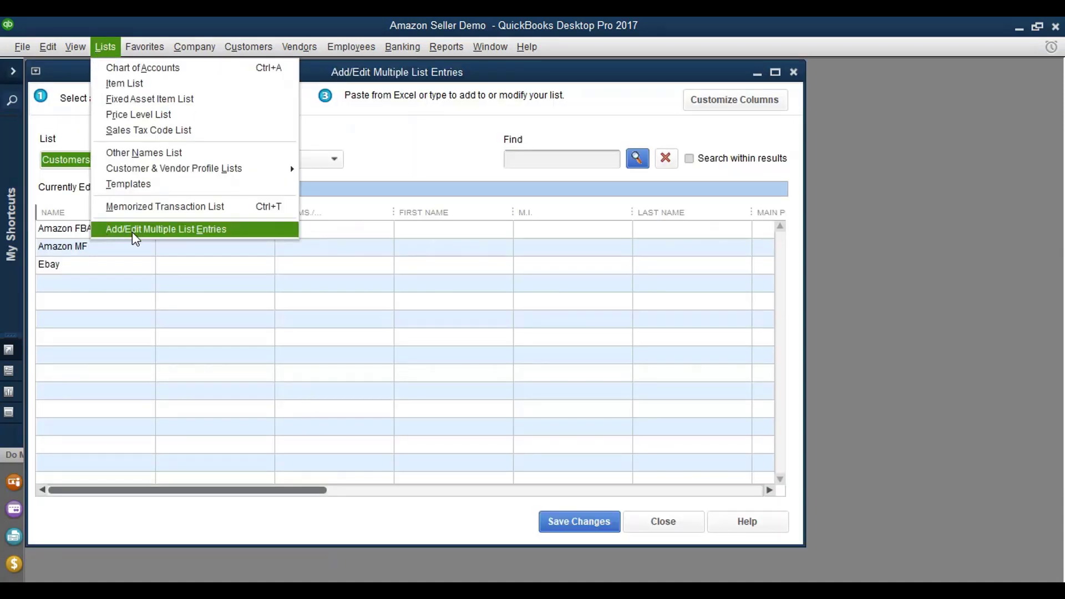
pyautogui.click(240, 236)
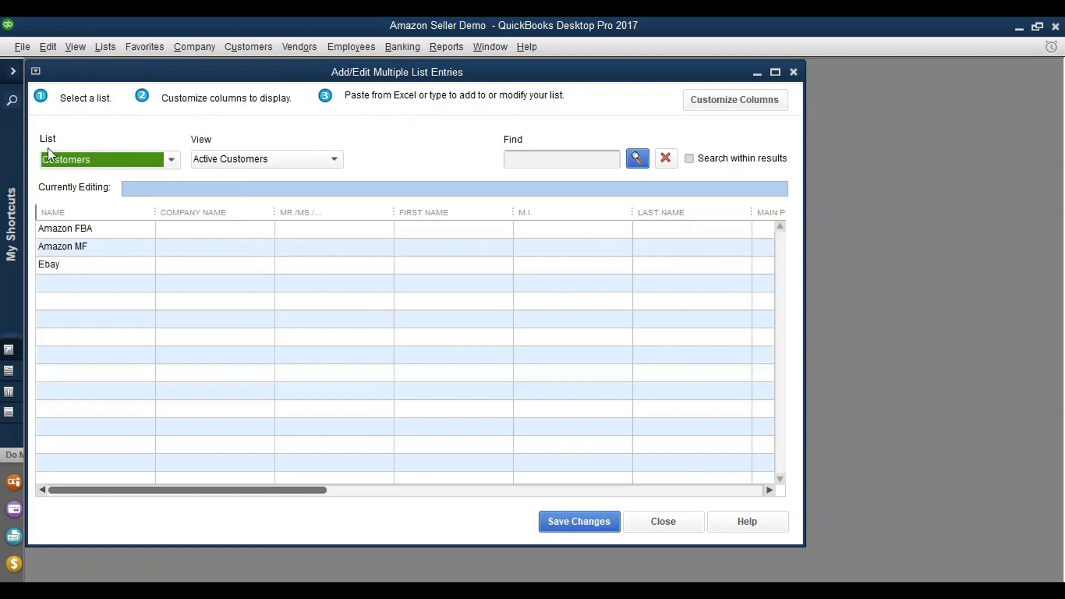
pyautogui.click(171, 160)
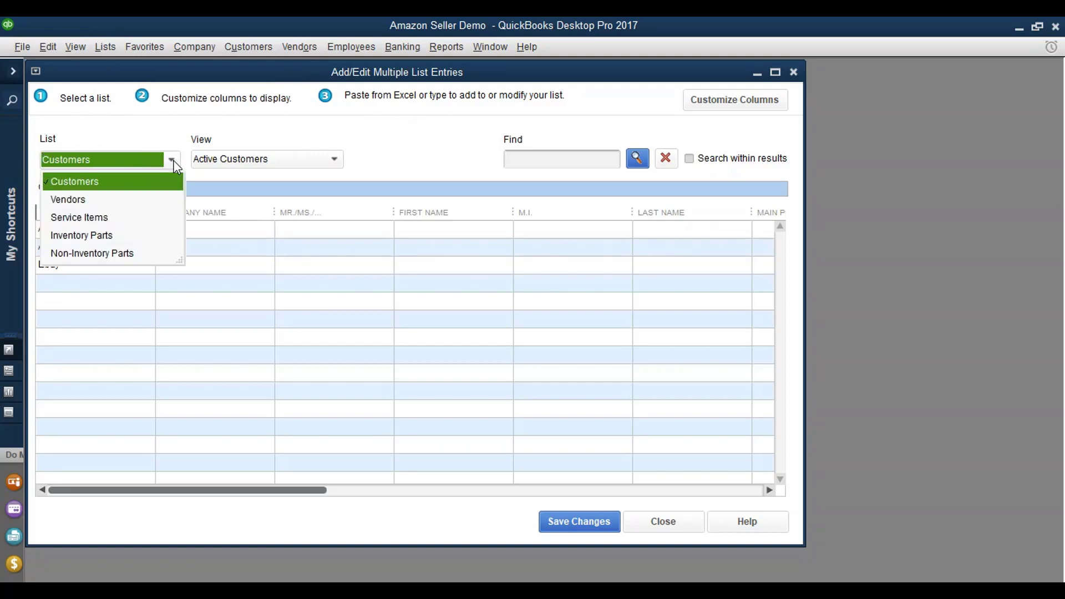
pyautogui.click(84, 234)
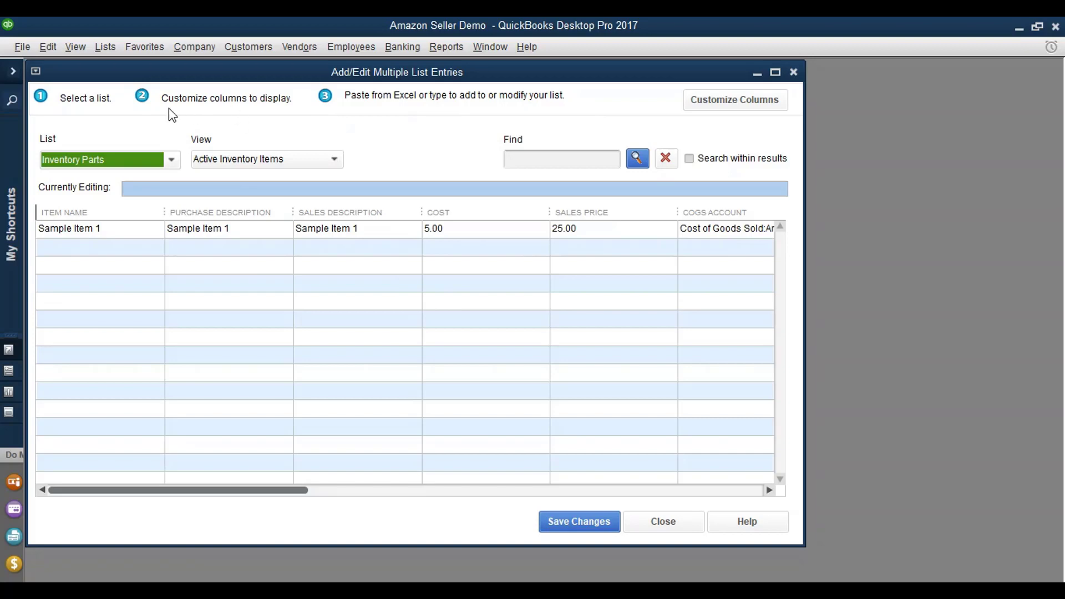
# Step: Review the full set of chosen columns for the Inventory Parts list in the Customize Columns dialog
pyautogui.click(727, 105)
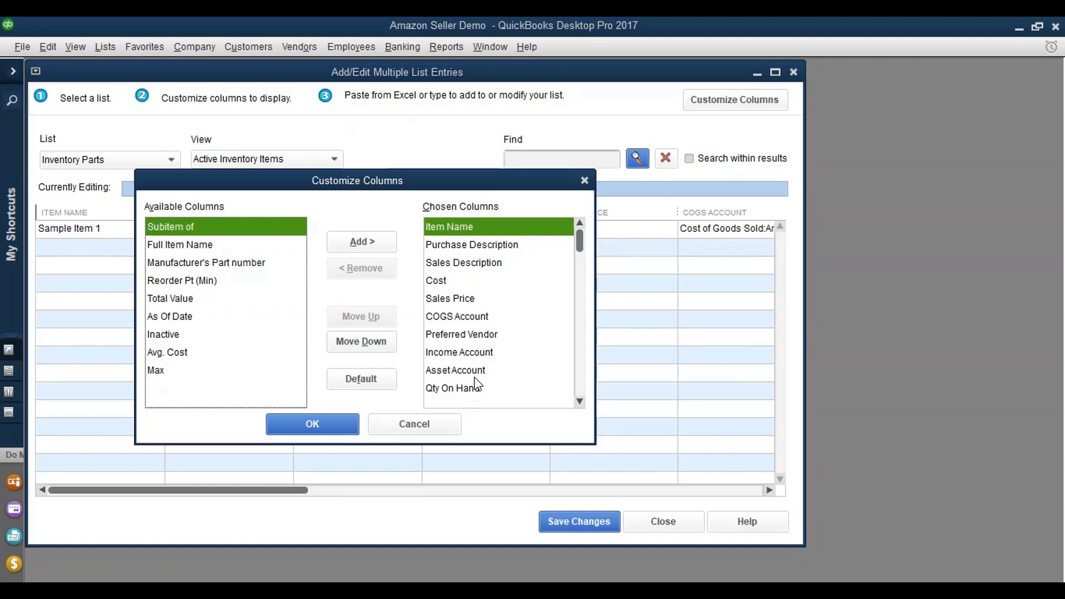
pyautogui.click(579, 401)
pyautogui.click(580, 401)
pyautogui.click(580, 401)
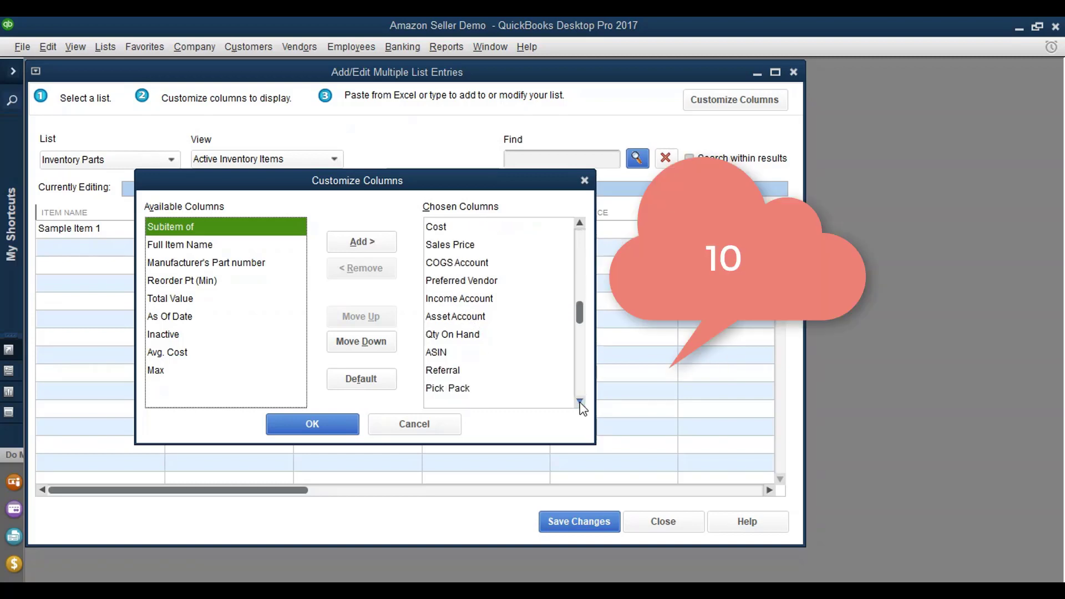
pyautogui.click(579, 402)
pyautogui.click(580, 402)
pyautogui.click(580, 402)
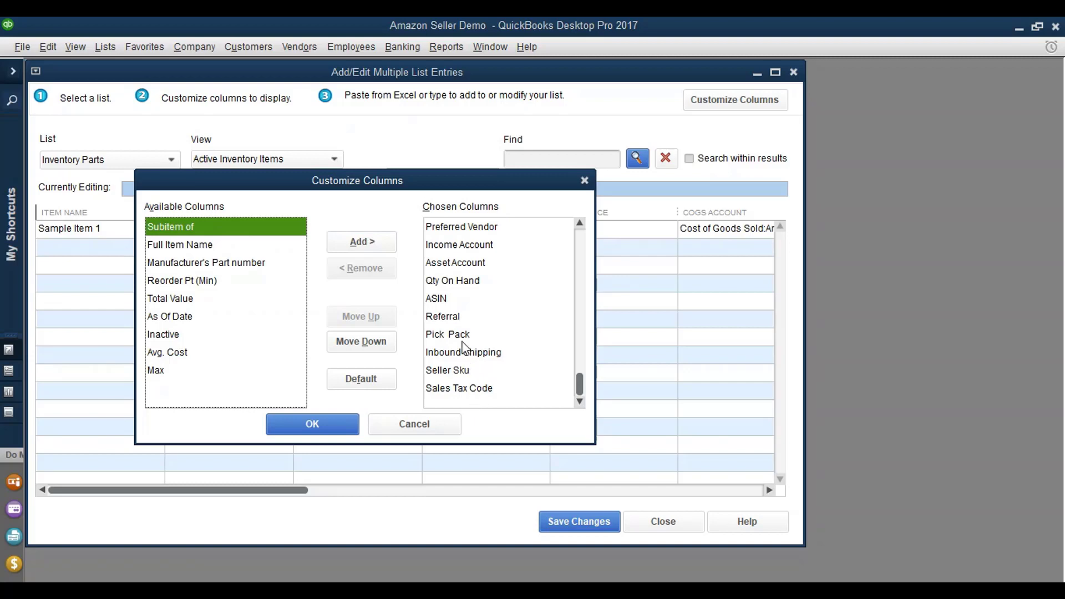
pyautogui.click(312, 427)
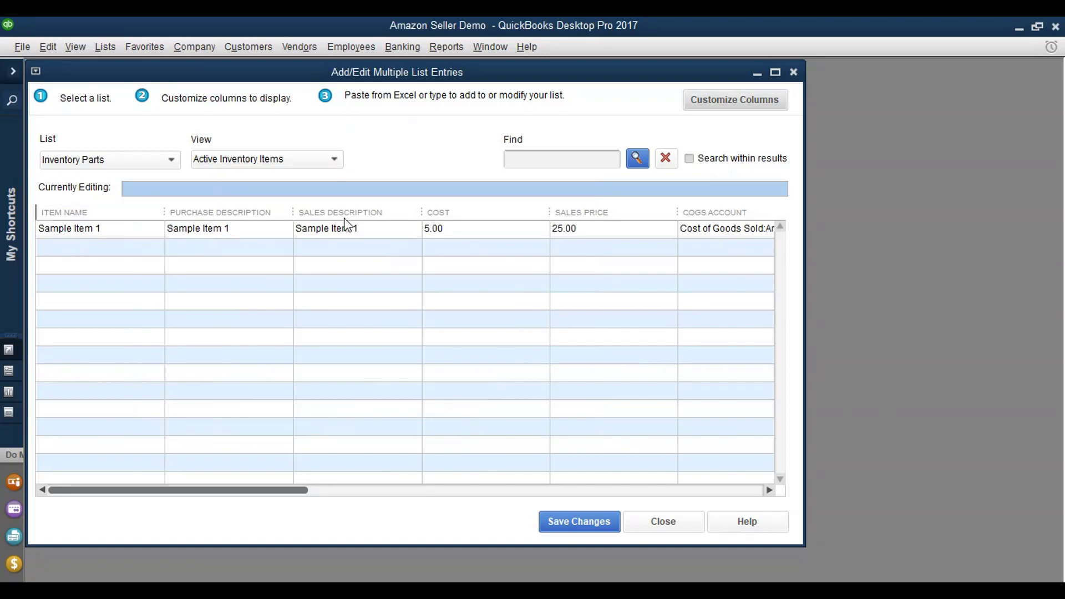
# Step: Copy the item names in B5:B24 from Excel and paste them into the QuickBooks Item Name column below Sample Item 1
pyautogui.hotkey('alt', 'Tab')
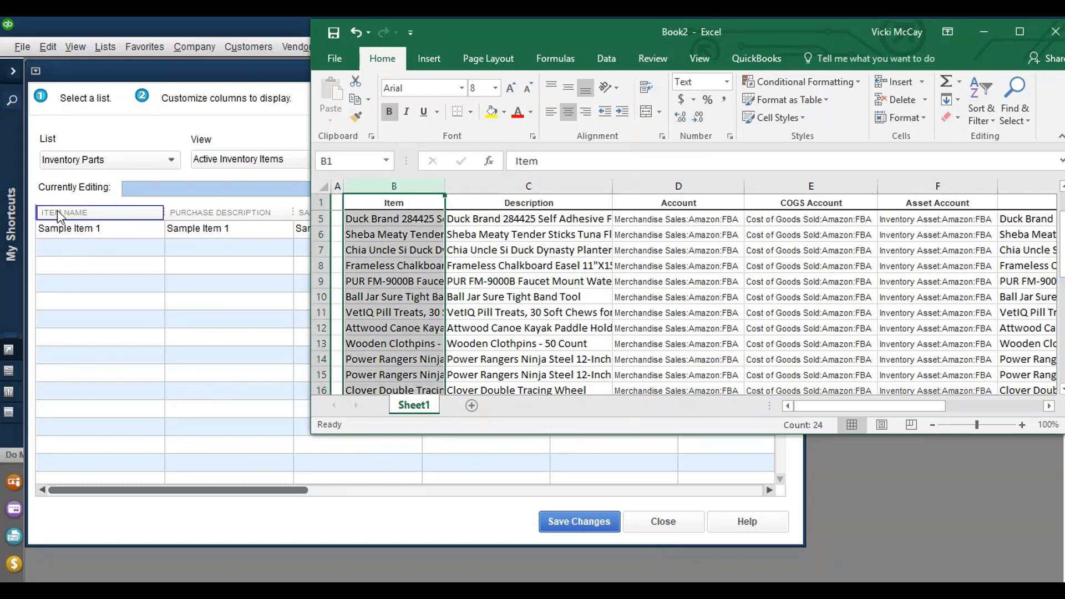
pyautogui.click(374, 220)
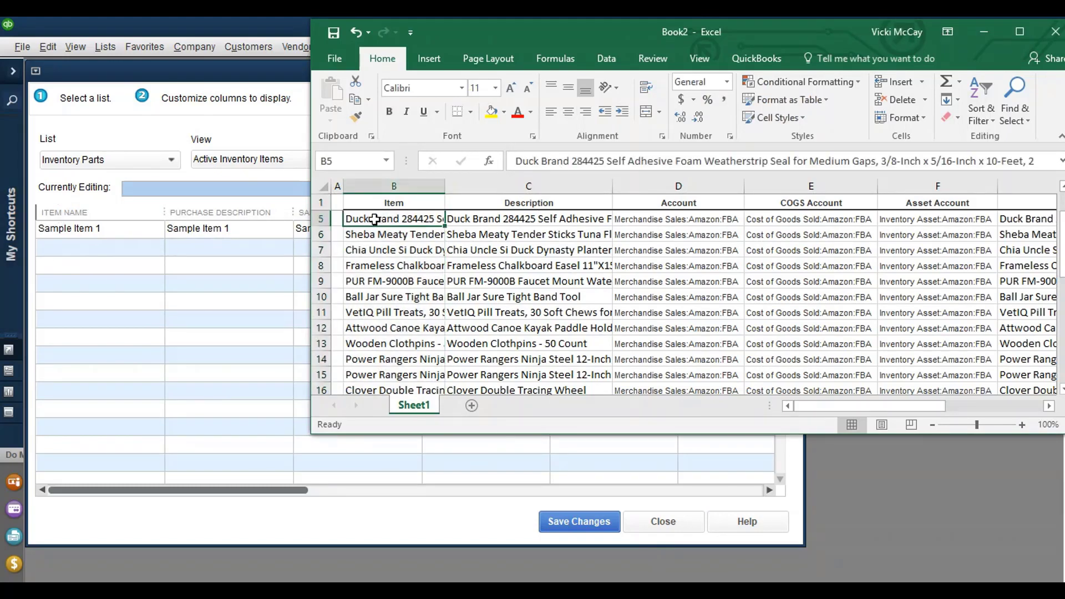
pyautogui.moveTo(374, 220); pyautogui.dragTo(388, 385)
pyautogui.rightClick(375, 327)
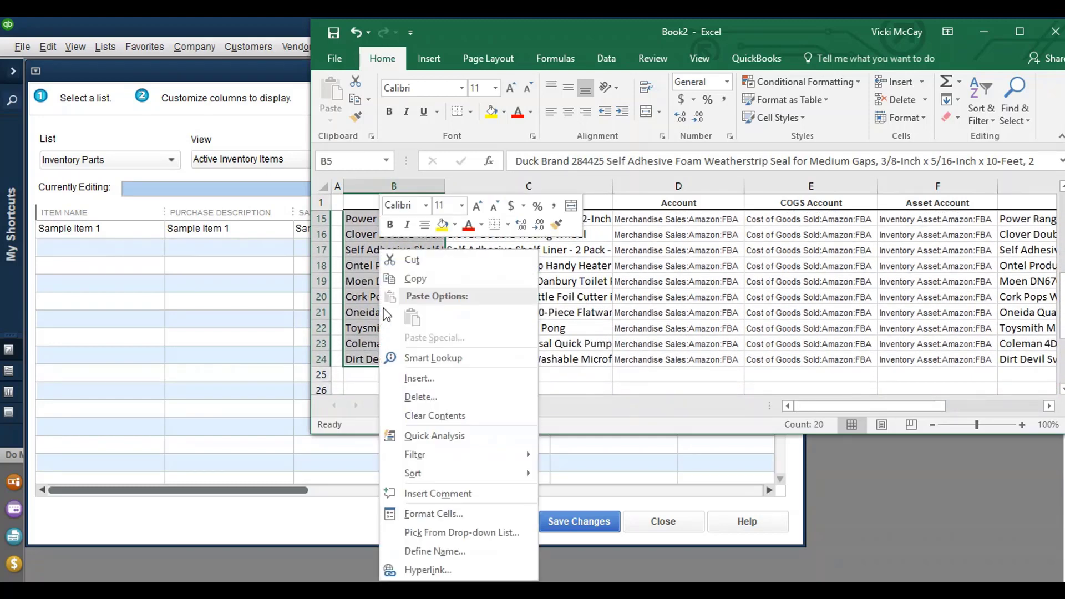
pyautogui.click(388, 277)
pyautogui.click(72, 245)
pyautogui.click(73, 247)
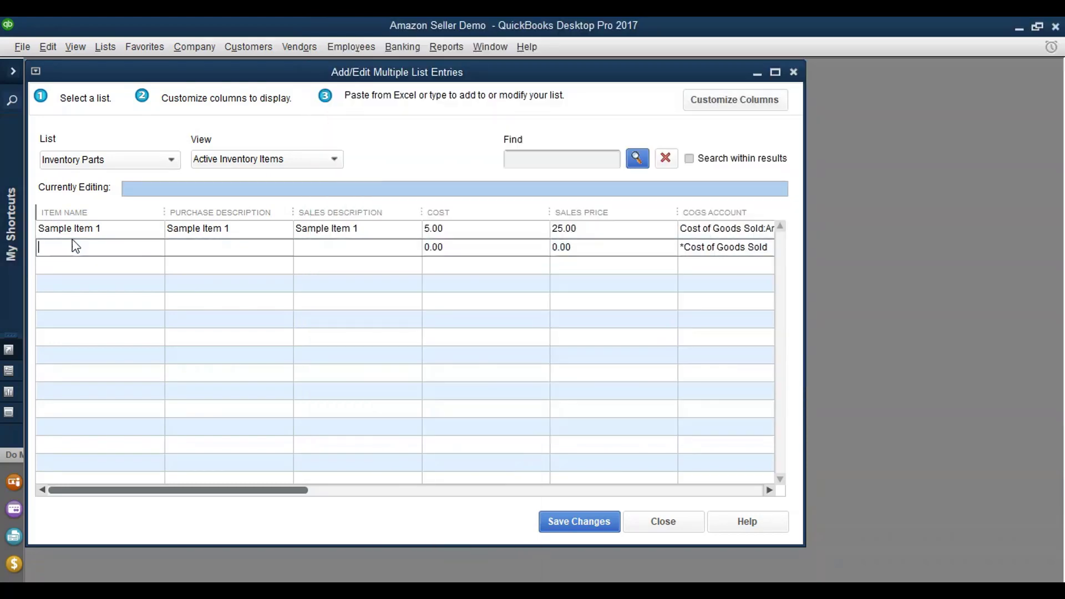
pyautogui.rightClick(74, 247)
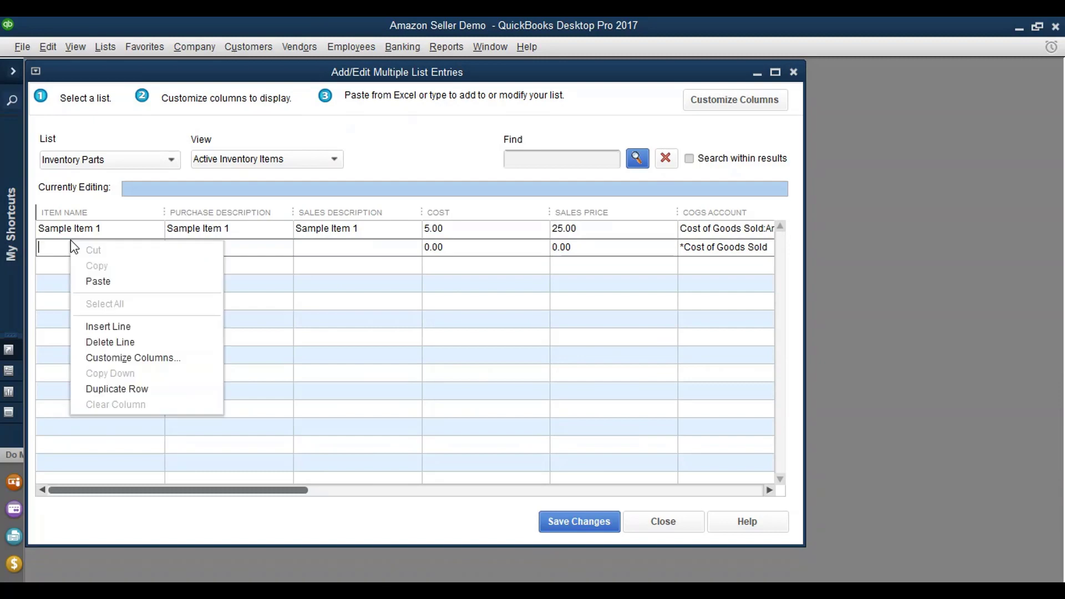
pyautogui.click(76, 279)
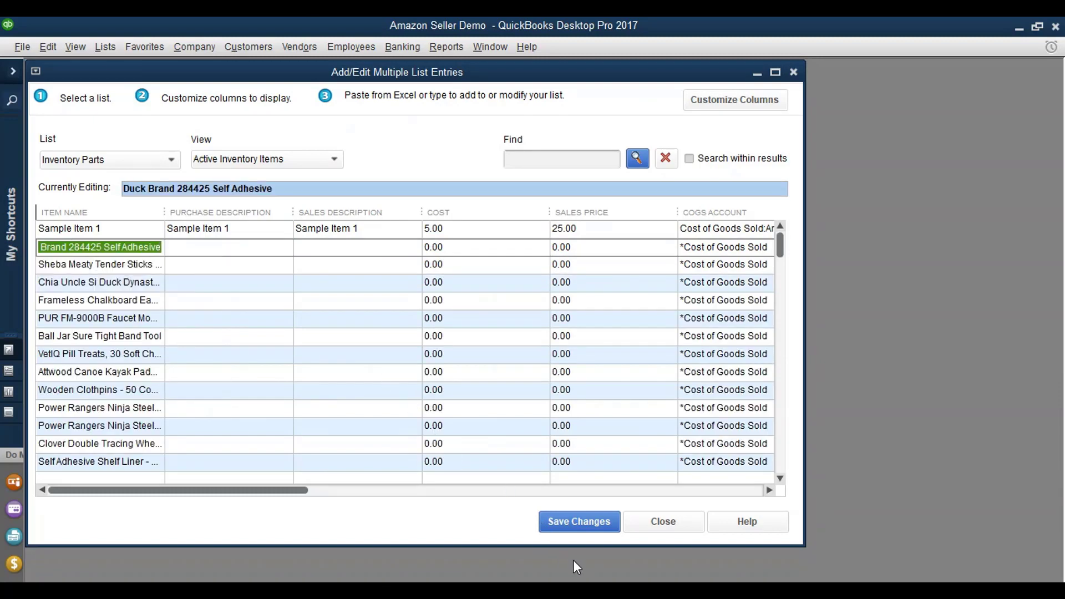
# Step: Paste the same copied names into the Purchase Description and Sales Description columns, starting at the Duck Brand row
pyautogui.hotkey('alt', 'Tab')
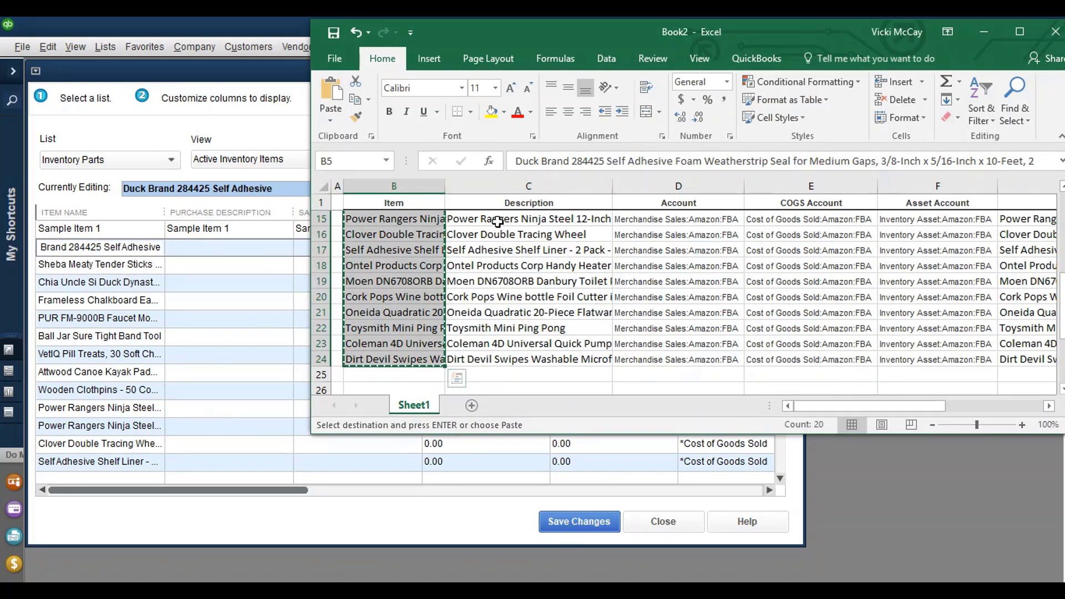
pyautogui.click(194, 247)
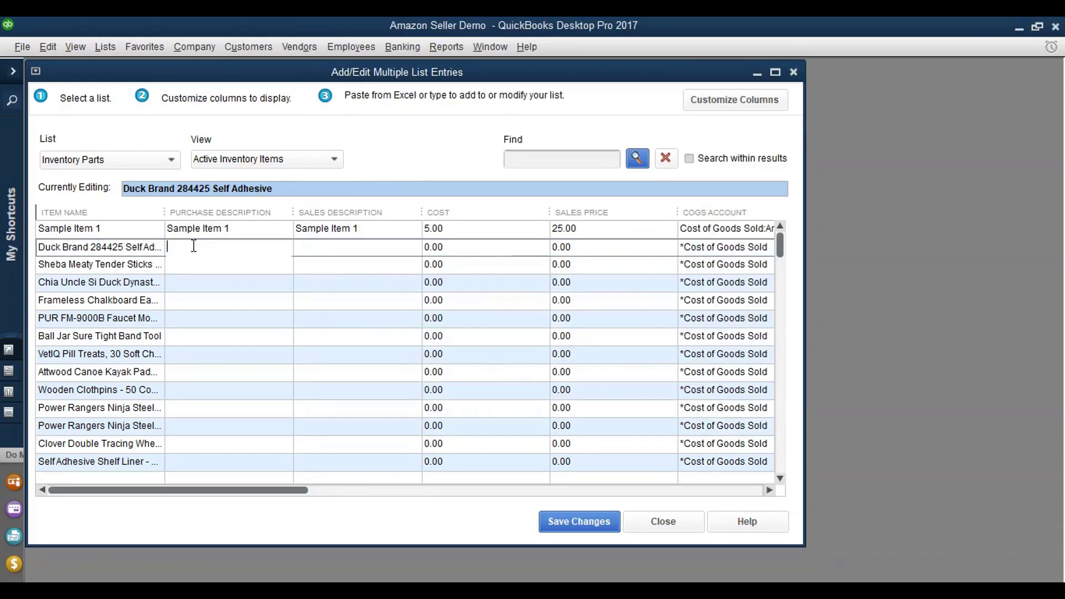
pyautogui.rightClick(193, 246)
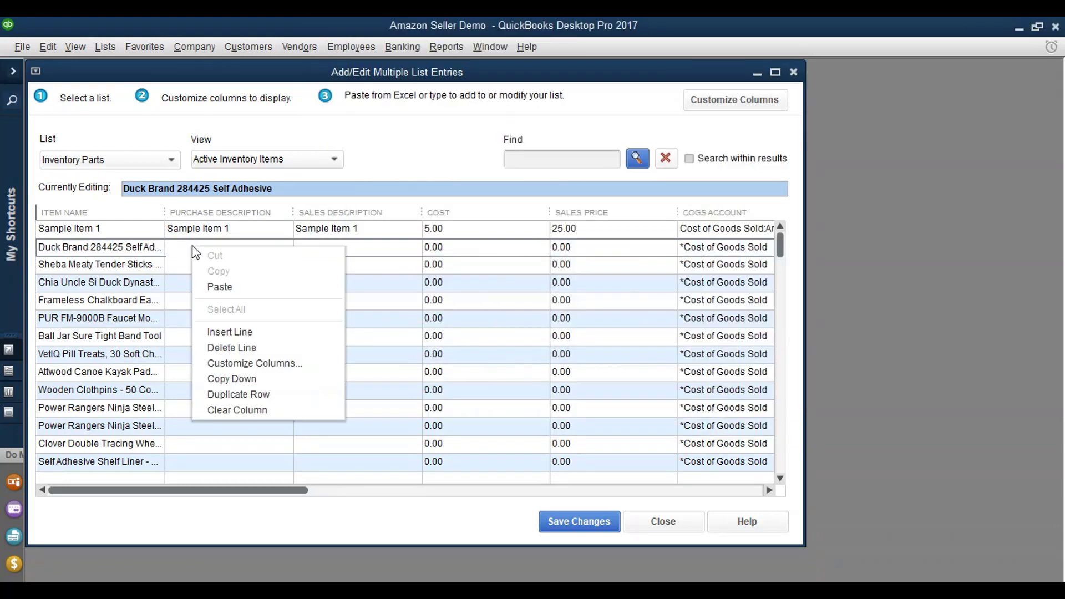
pyautogui.click(220, 286)
pyautogui.click(328, 253)
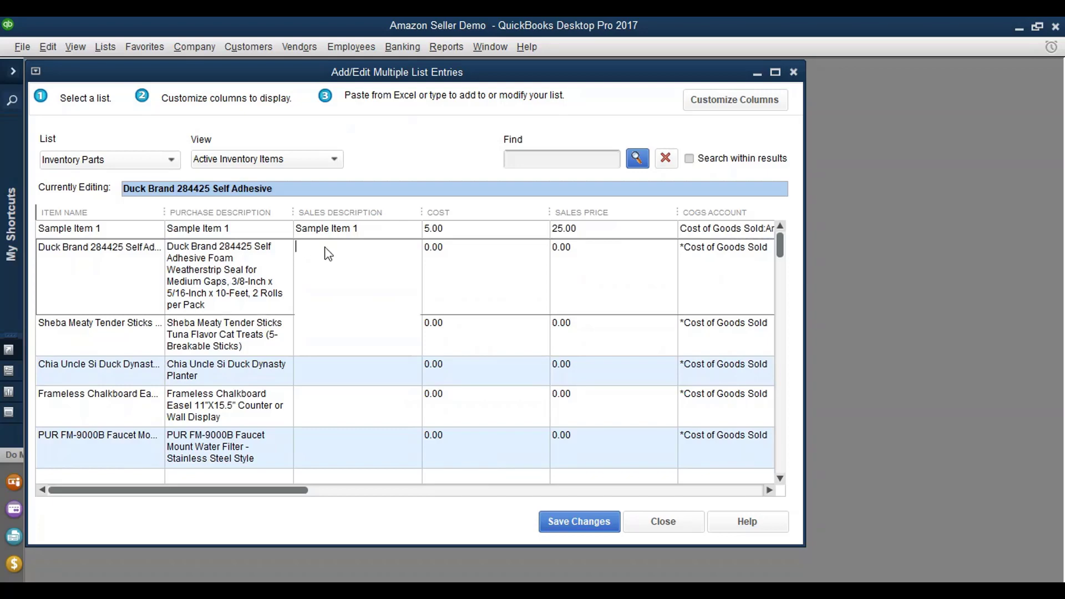
pyautogui.rightClick(353, 260)
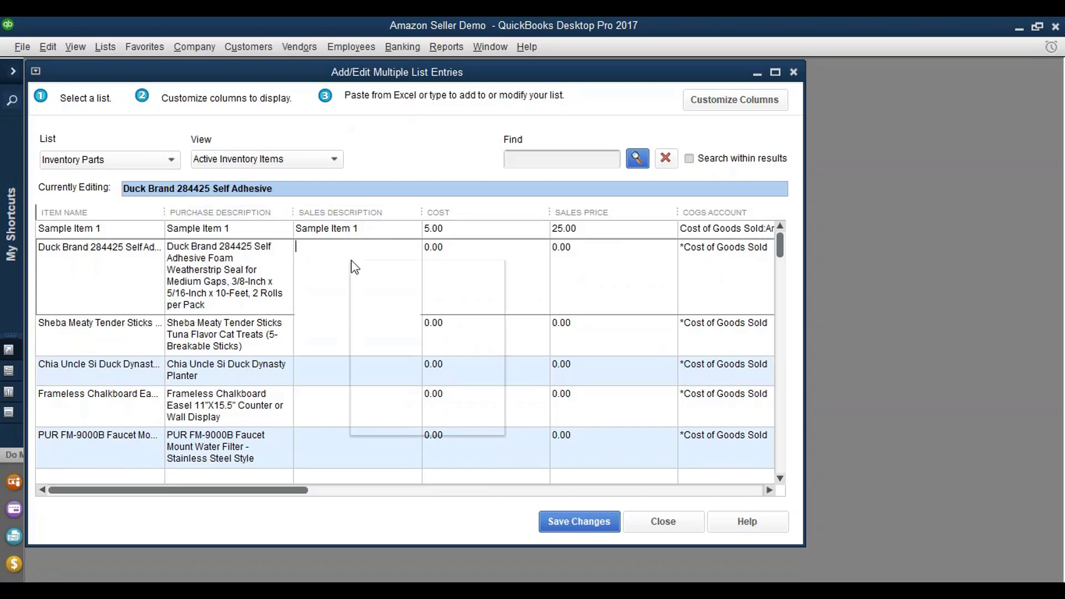
pyautogui.click(373, 304)
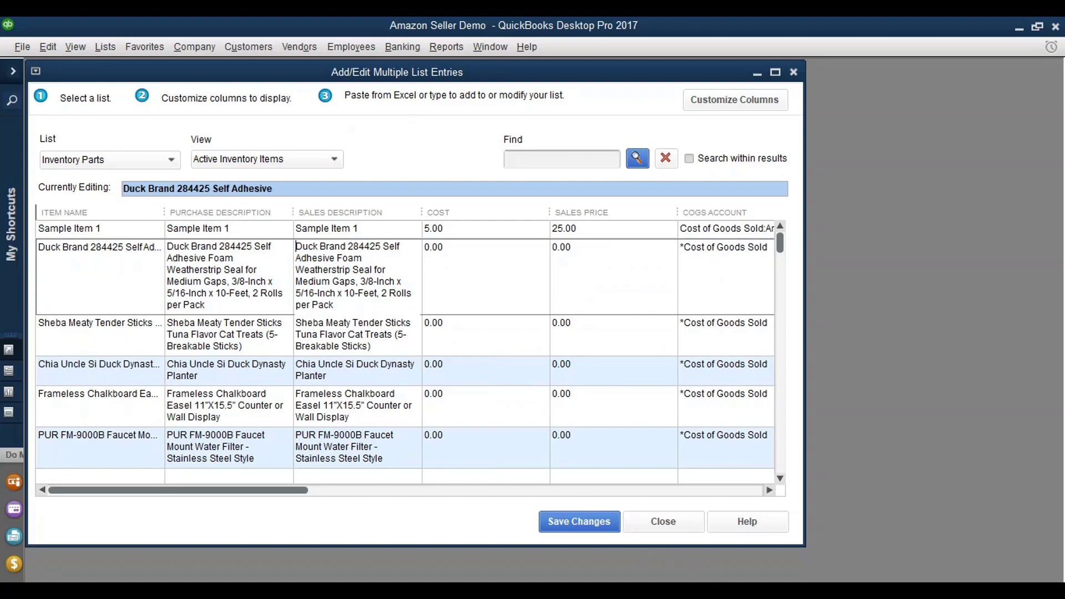
# Step: Switch to Excel and copy the Cost values in I2:I24
pyautogui.click(671, 591)
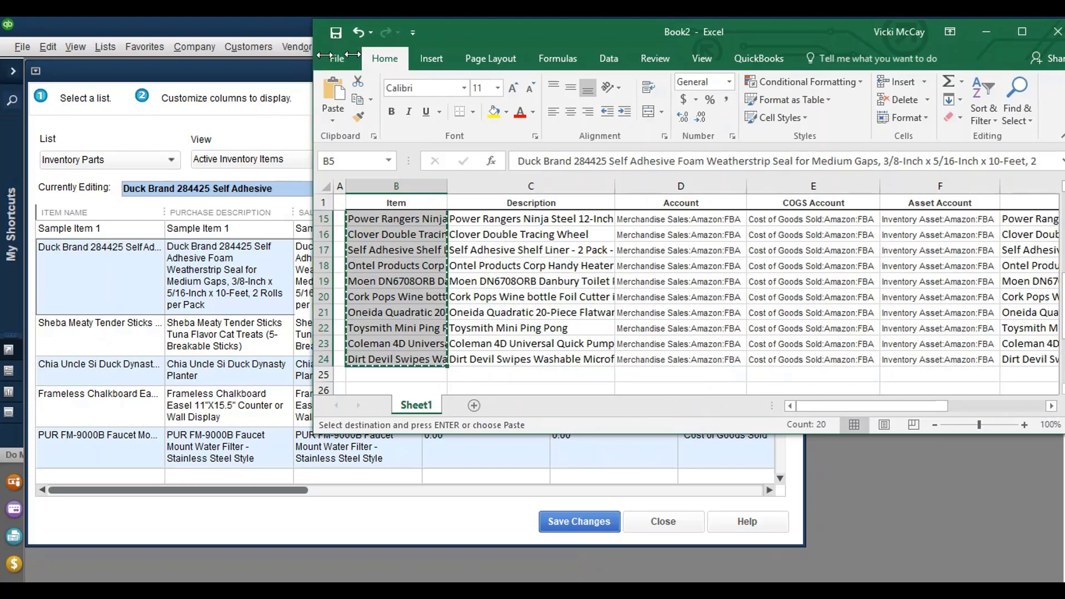
pyautogui.moveTo(310, 44)
pyautogui.mouseDown()
pyautogui.moveTo(528, 44)
pyautogui.moveTo(325, 44)
pyautogui.mouseUp()
pyautogui.moveTo(879, 405); pyautogui.dragTo(984, 400)
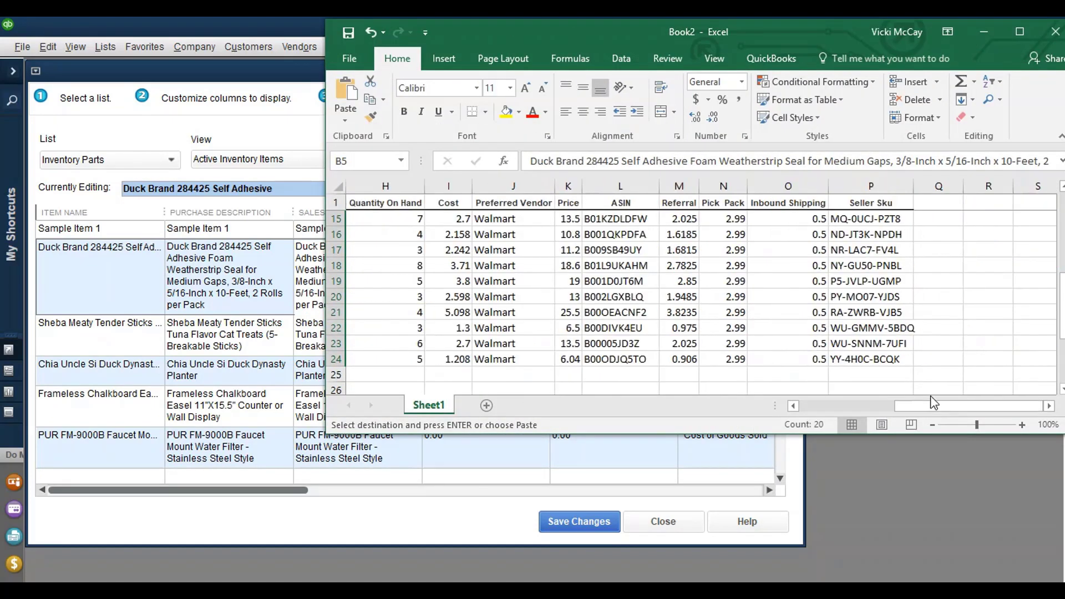
pyautogui.scroll(4, 930, 395)
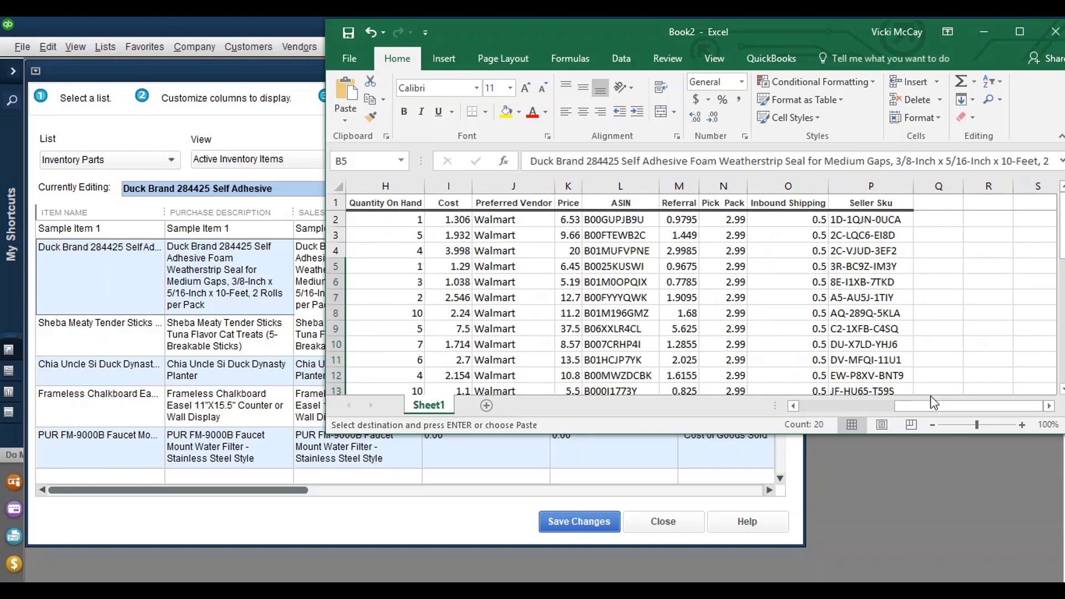
pyautogui.click(445, 219)
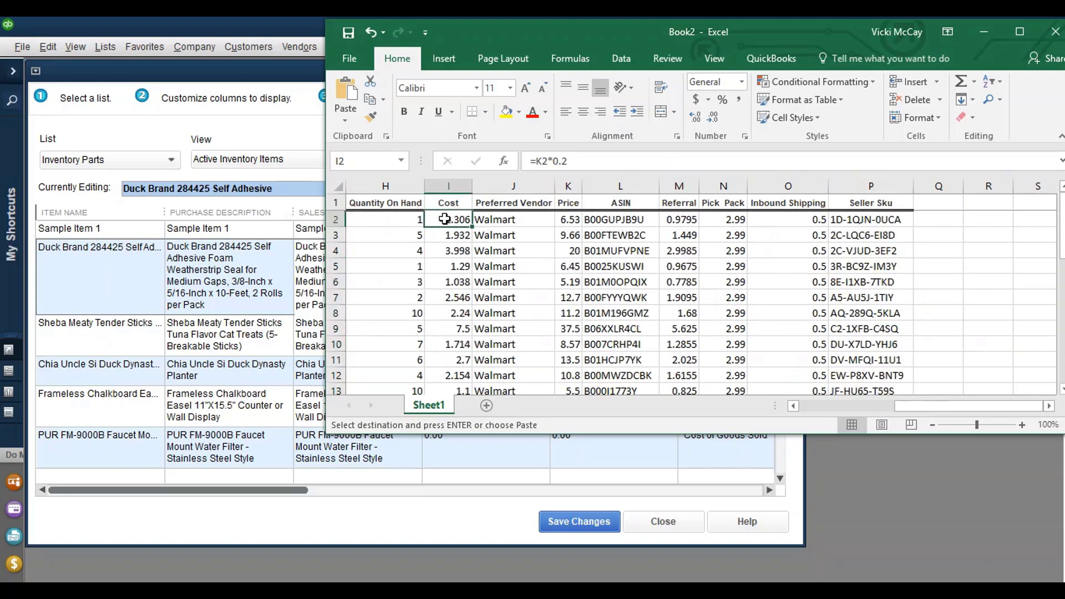
pyautogui.moveTo(444, 219); pyautogui.dragTo(441, 359)
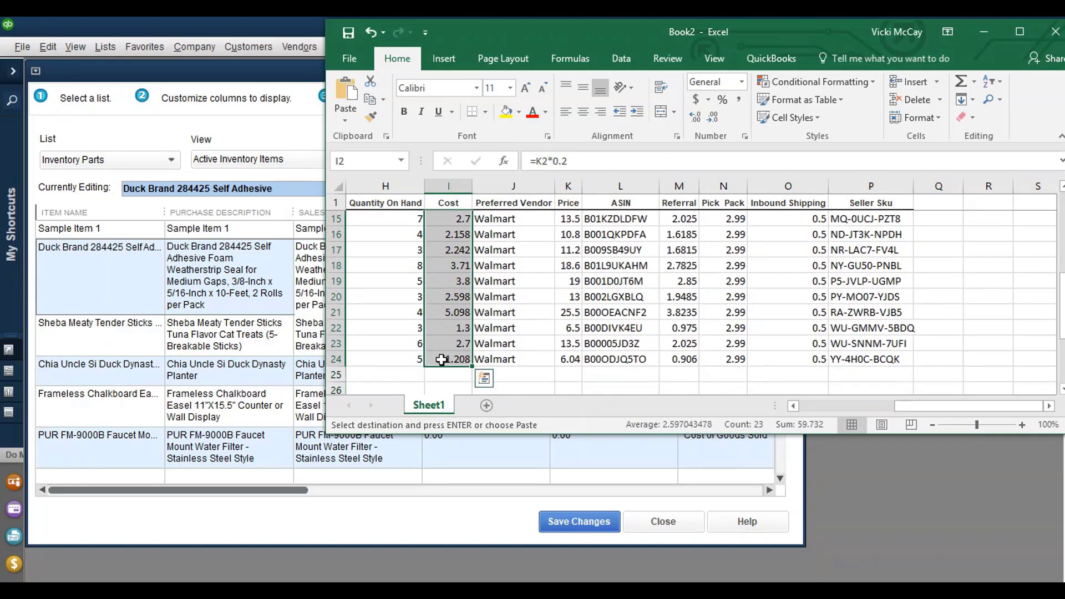
pyautogui.rightClick(445, 359)
pyautogui.click(478, 50)
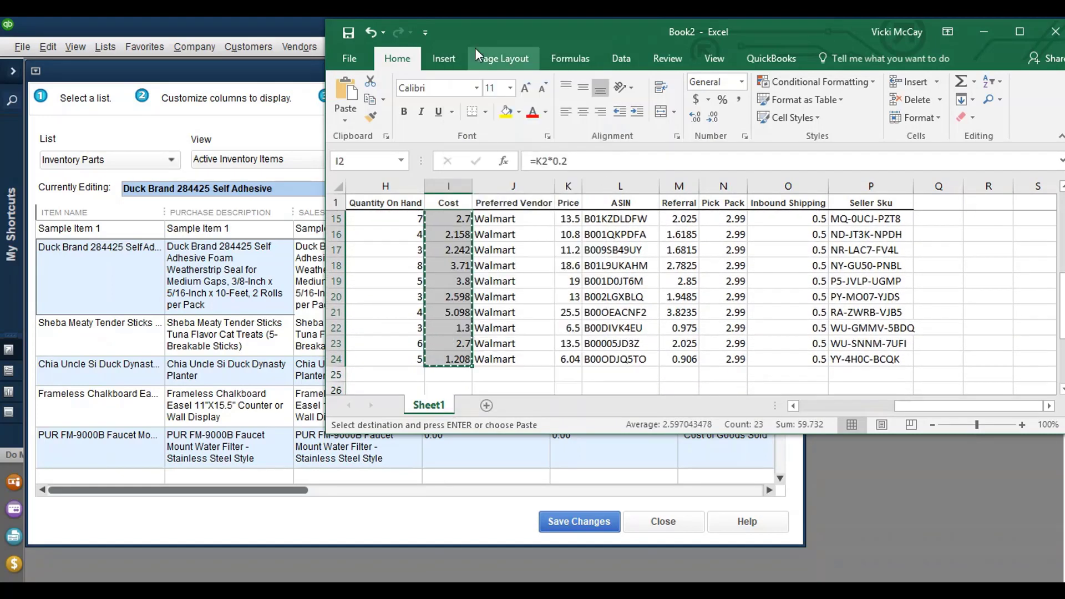
# Step: Switch back to QuickBooks and paste the copied Excel costs into the Cost column, starting at the Duck Brand row
pyautogui.click(463, 467)
pyautogui.click(504, 478)
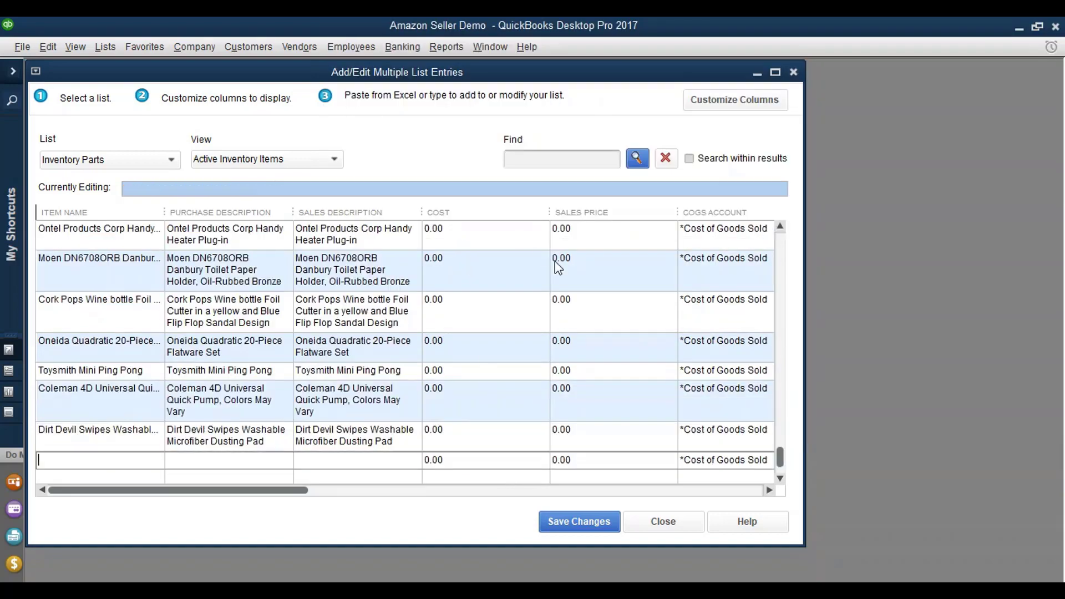
pyautogui.moveTo(780, 460); pyautogui.dragTo(767, 229)
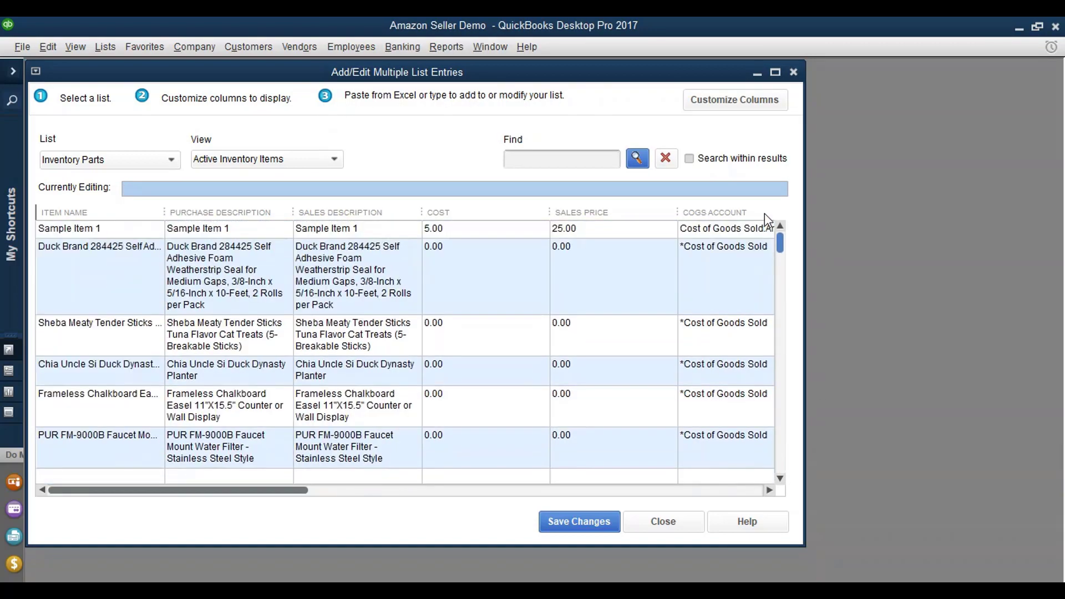
pyautogui.rightClick(509, 270)
pyautogui.click(488, 273)
pyautogui.rightClick(488, 273)
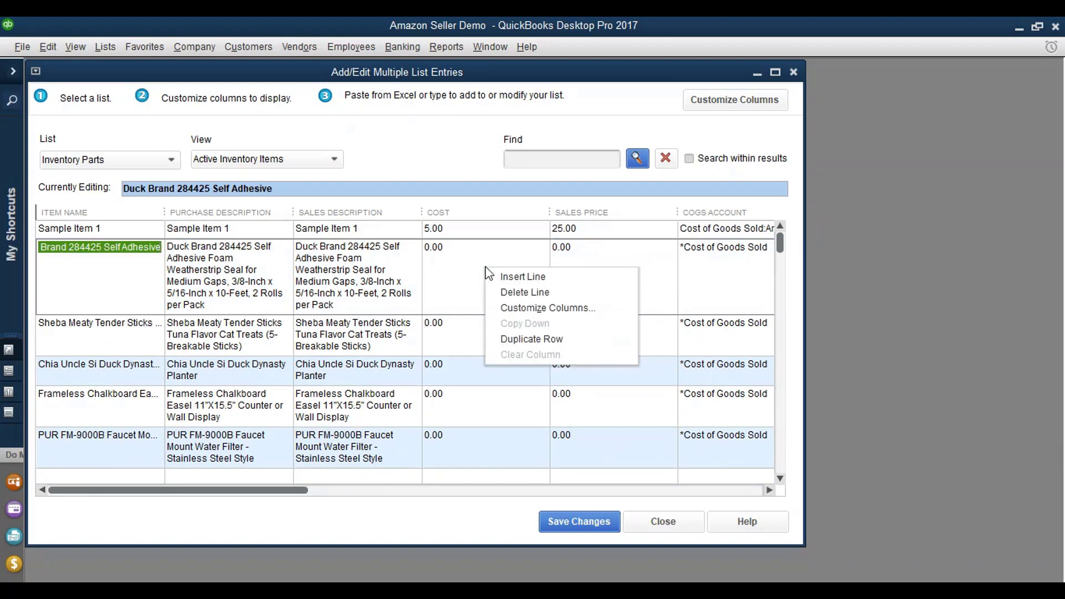
pyautogui.moveTo(438, 248); pyautogui.dragTo(423, 249)
pyautogui.rightClick(434, 246)
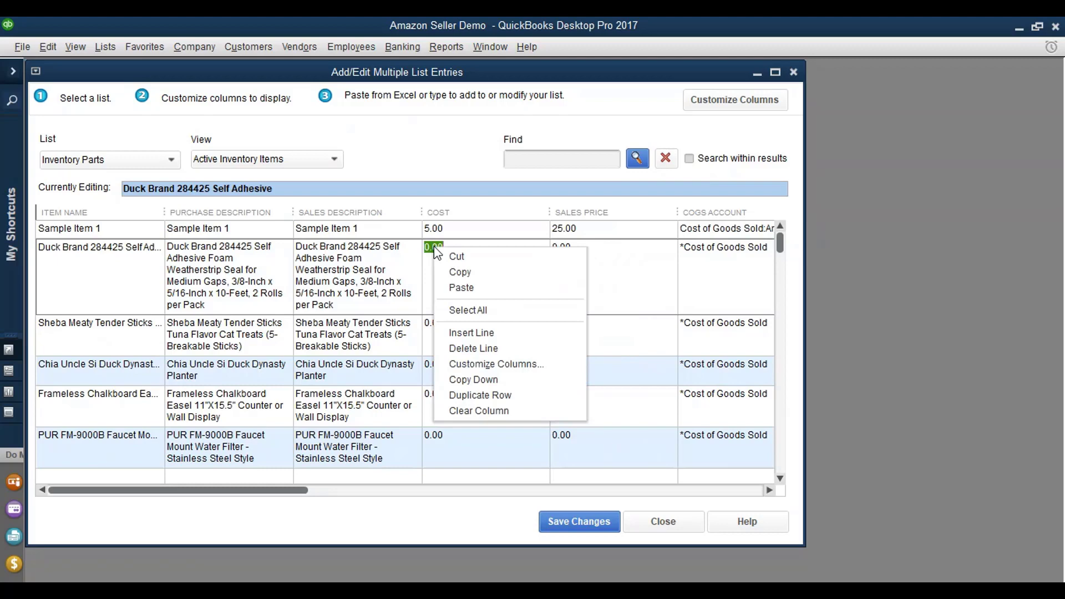
pyautogui.click(464, 292)
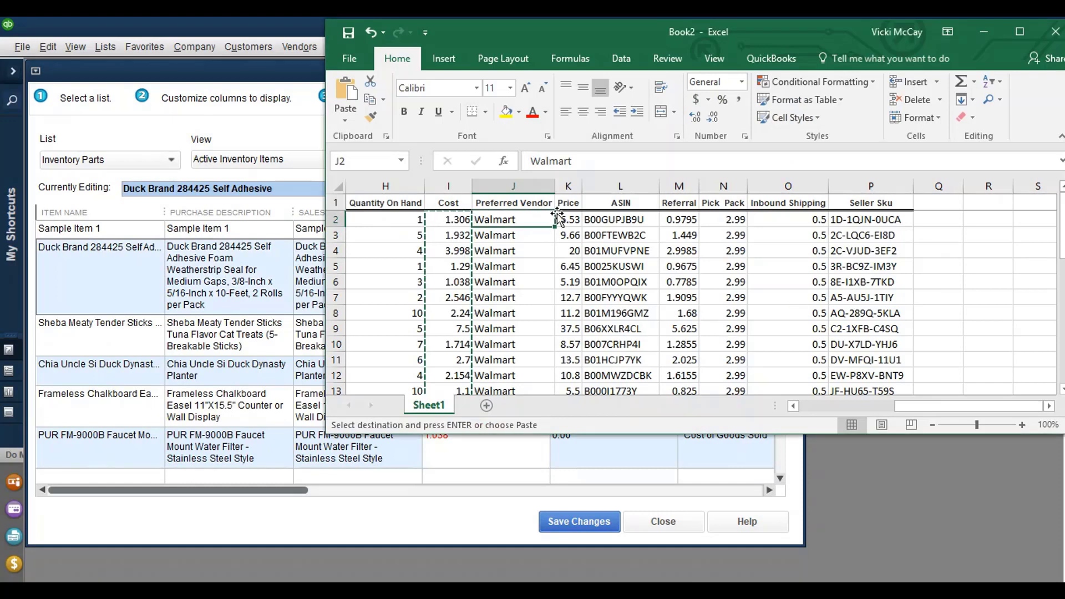
# Step: Switch to Excel and copy the Price values in K2:K24
pyautogui.click(560, 221)
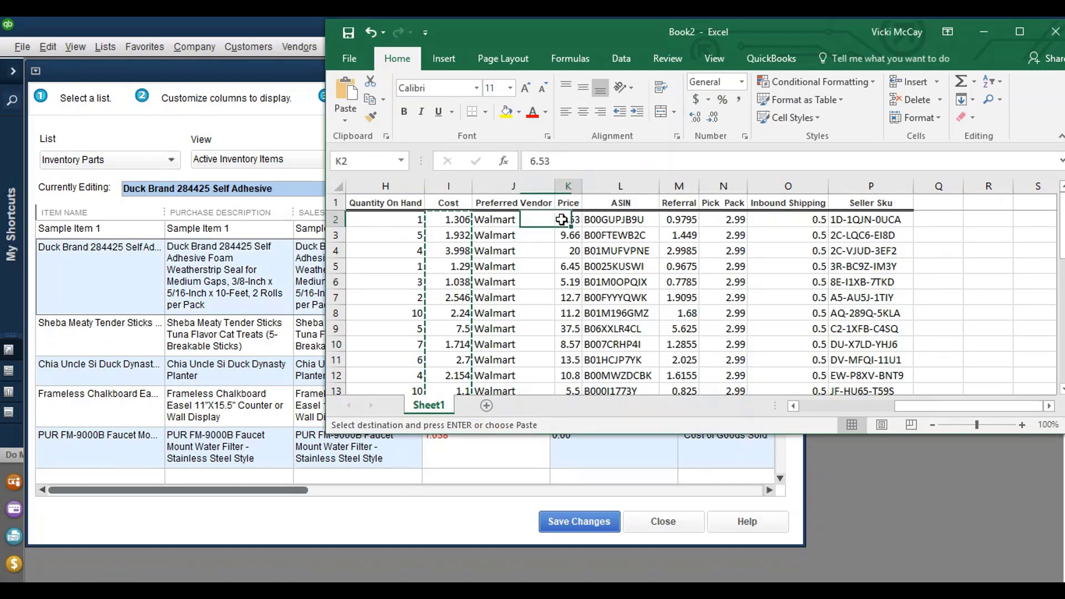
pyautogui.moveTo(561, 222); pyautogui.dragTo(558, 341)
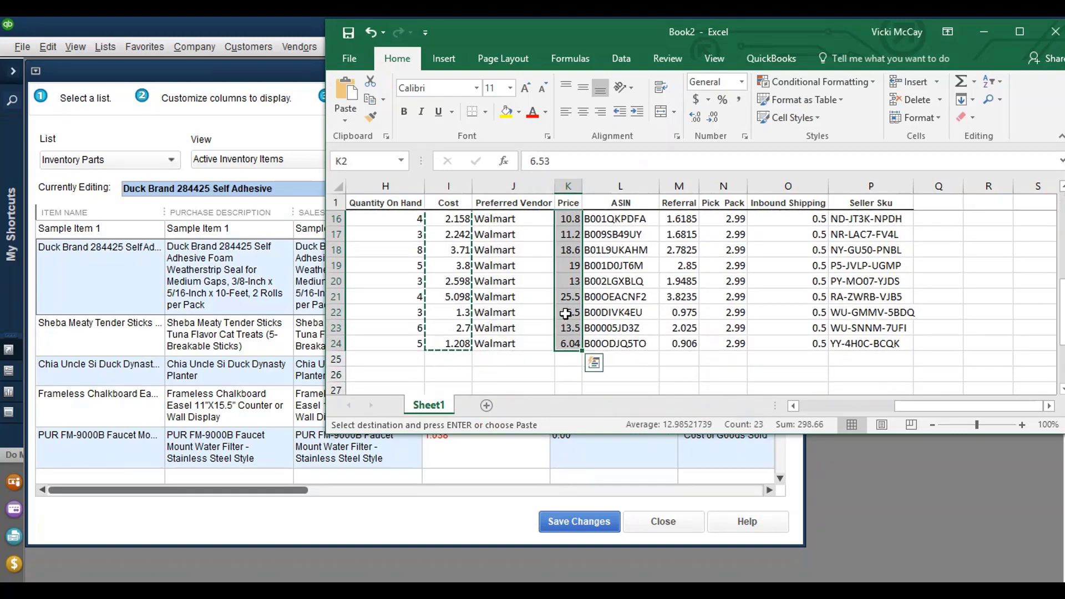
pyautogui.rightClick(565, 249)
pyautogui.click(602, 278)
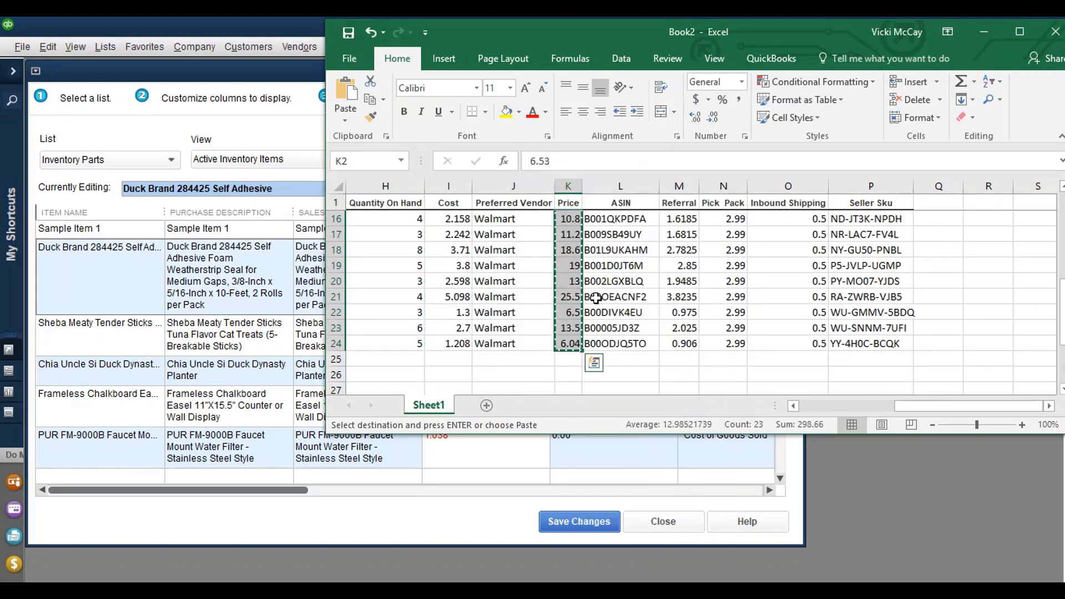
# Step: Return to QuickBooks and paste the copied prices into the Sales Price column, starting at the Duck Brand row
pyautogui.click(547, 469)
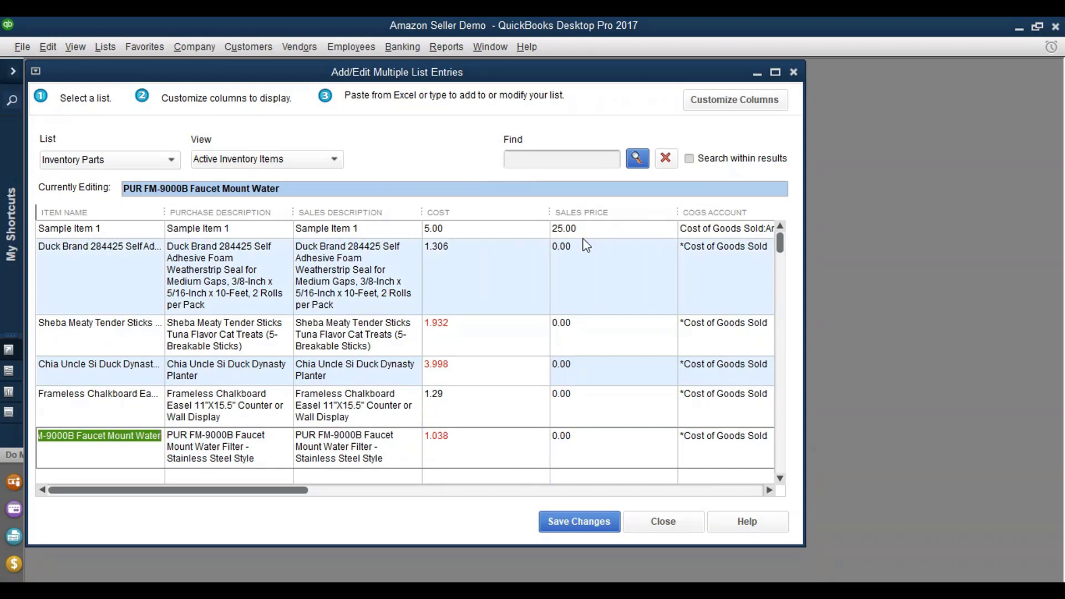
pyautogui.click(579, 250)
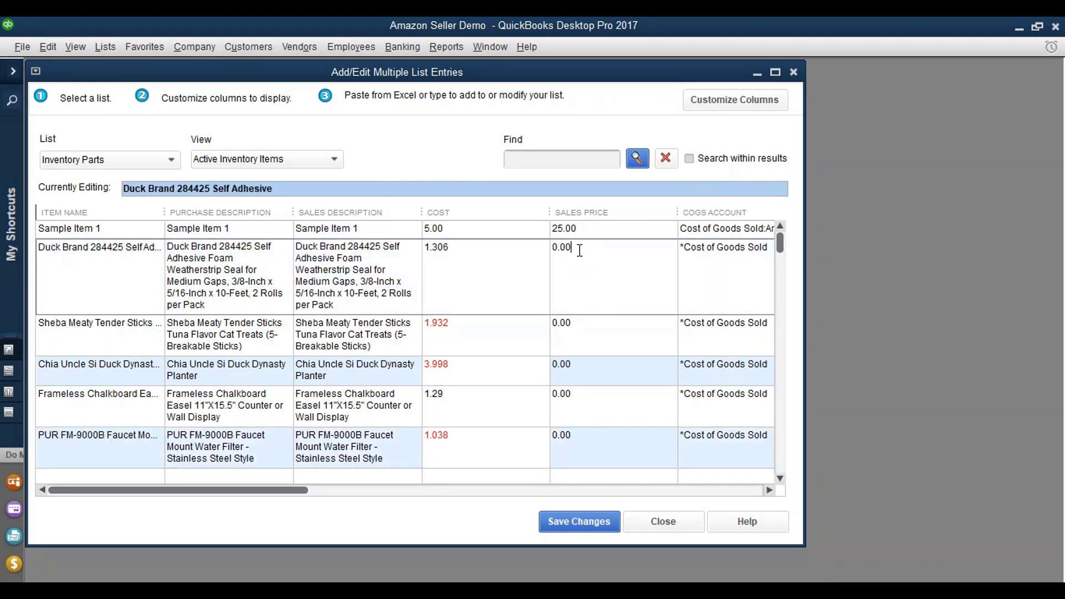
pyautogui.rightClick(578, 250)
pyautogui.click(605, 291)
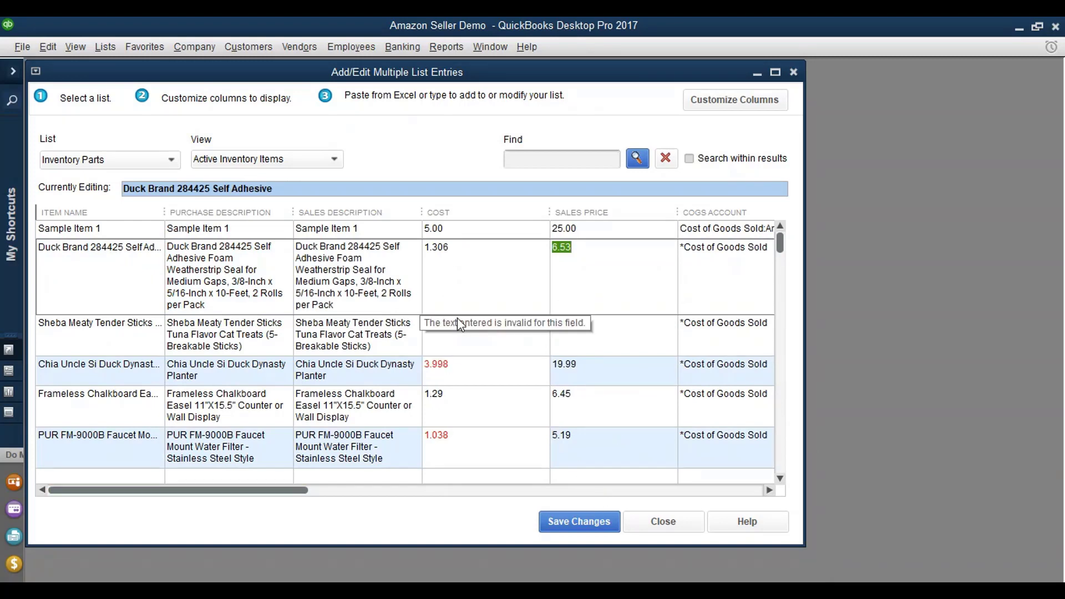
# Step: Shorten the invalid costs to two decimals: Sheba treats 1.93, Chia planter 3.99, PUR faucet mount 1.03 and Ball Jar tool 2.54
pyautogui.click(471, 337)
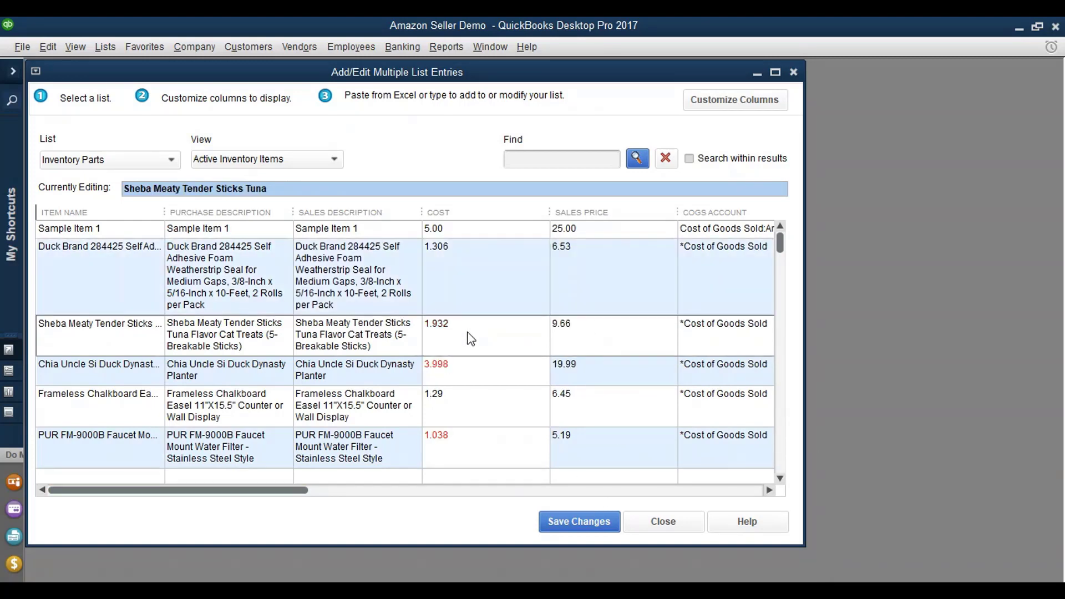
pyautogui.click(462, 367)
pyautogui.click(461, 368)
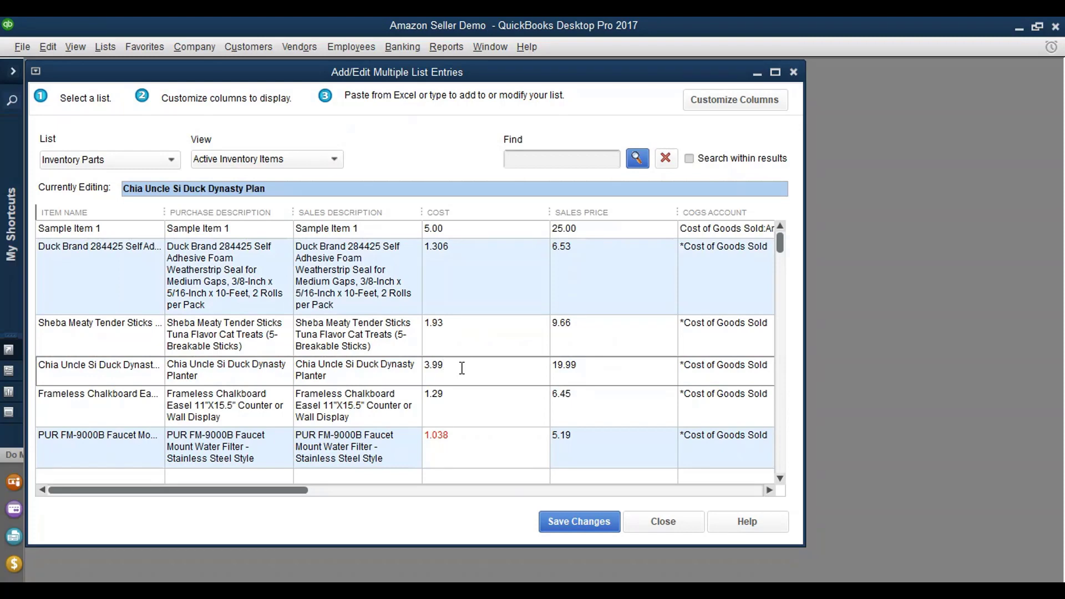
pyautogui.scroll(-3, 461, 368)
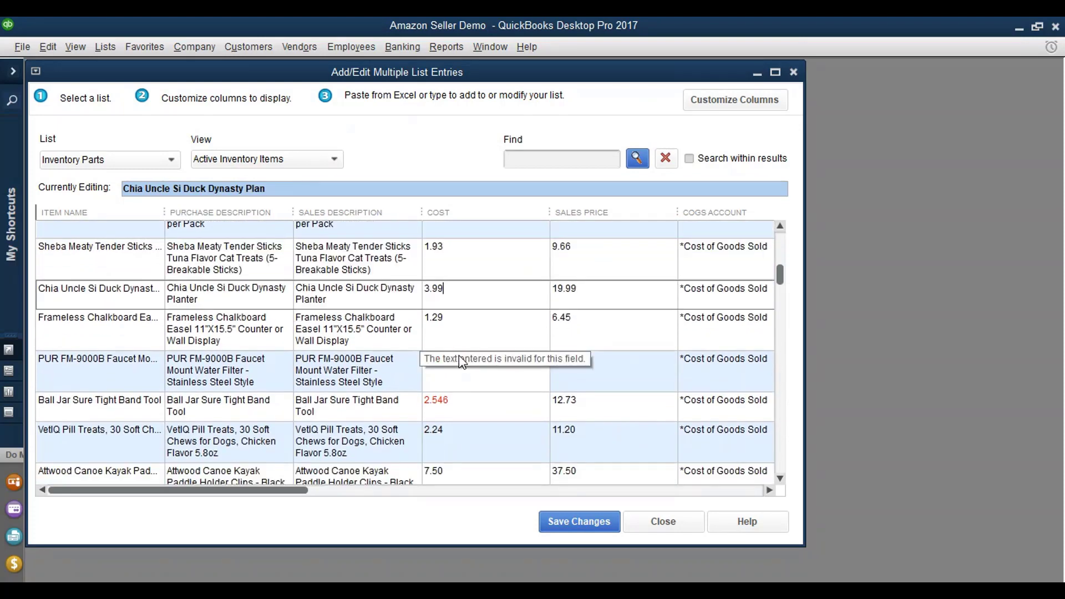
pyautogui.click(460, 359)
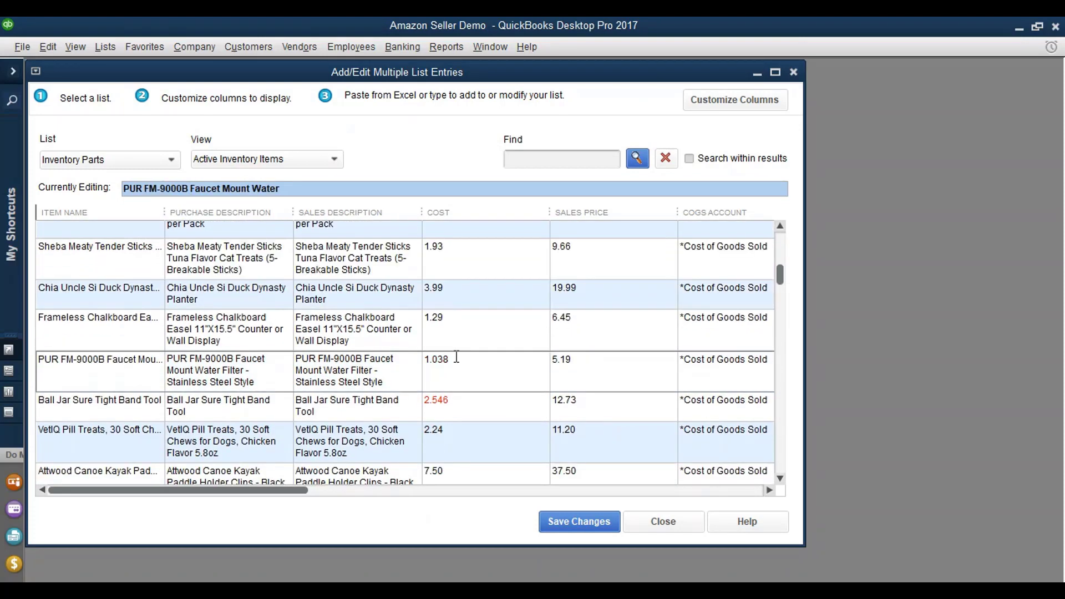
pyautogui.click(471, 400)
pyautogui.click(472, 403)
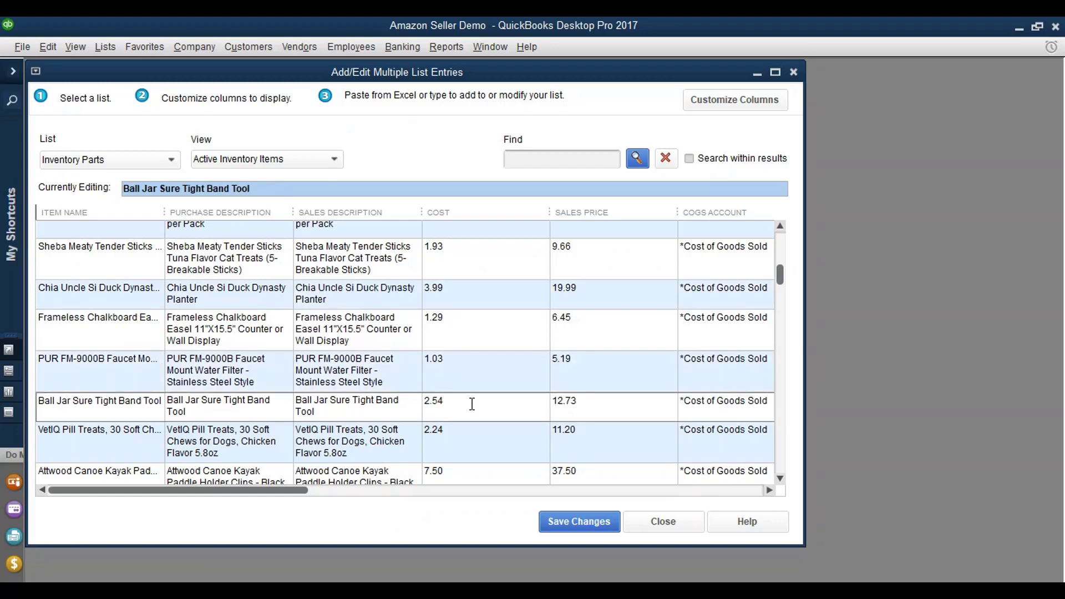
# Step: Set the cost of the Wooden Clothpins to 1.71 and of the Power Rangers Red Ranger Figure to 2.15
pyautogui.scroll(-3, 472, 404)
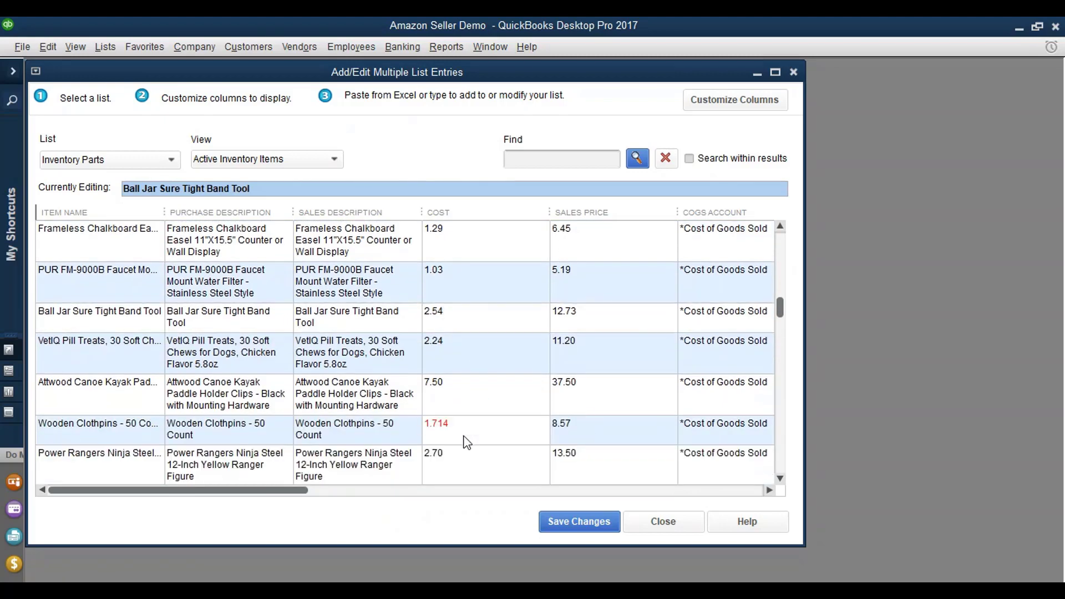
pyautogui.click(464, 437)
pyautogui.click(472, 424)
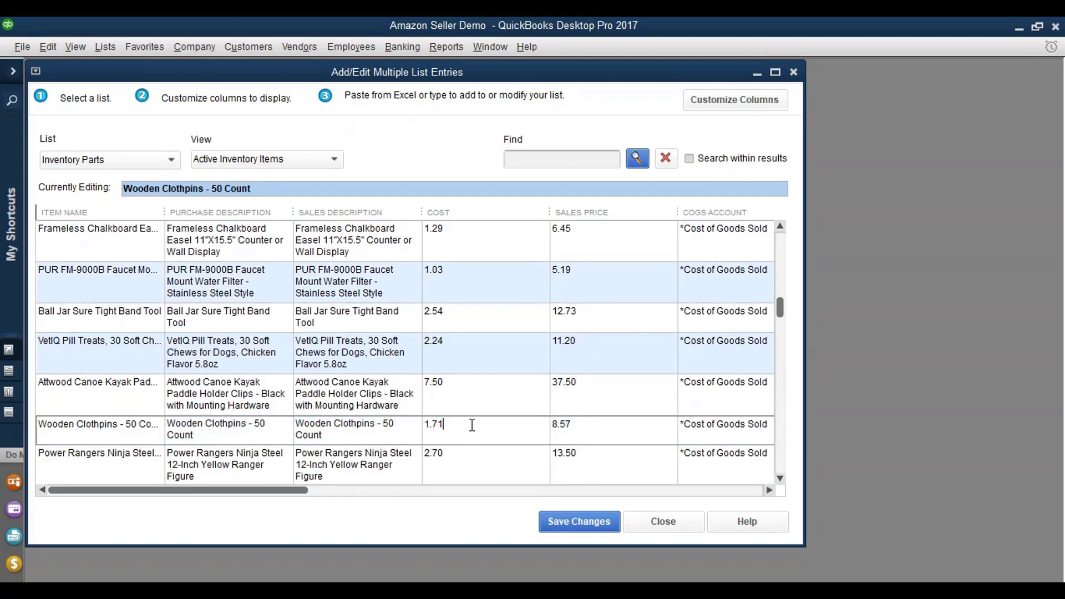
pyautogui.scroll(-2, 470, 424)
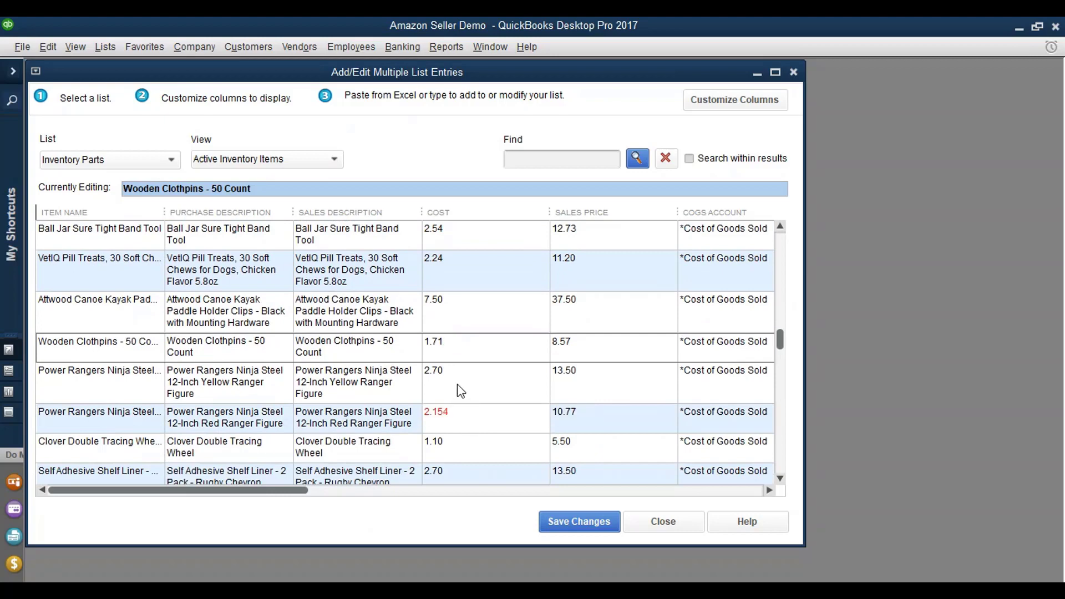
pyautogui.click(464, 419)
pyautogui.click(465, 420)
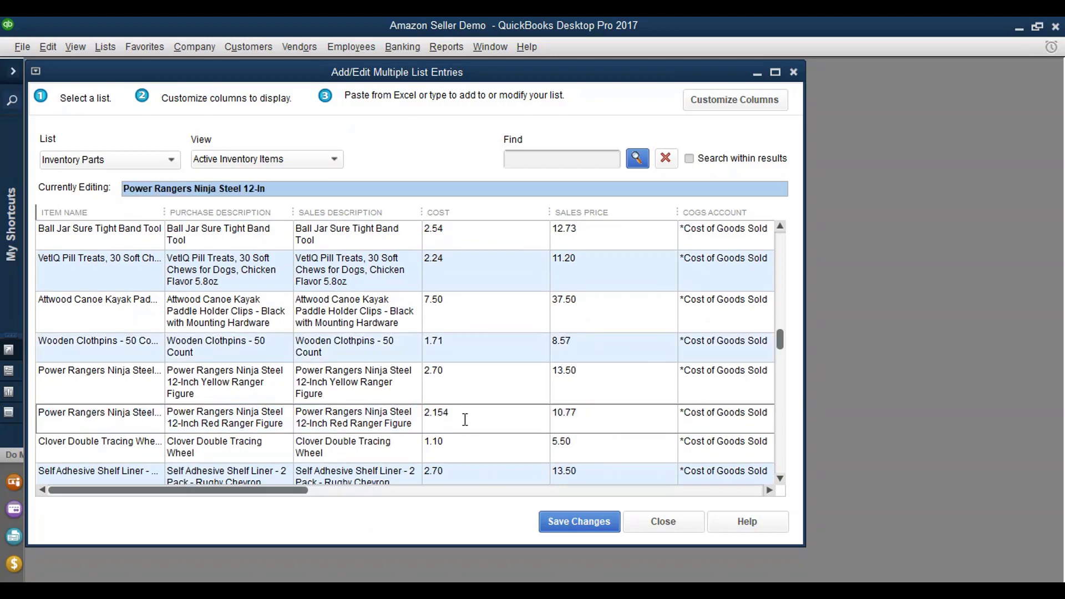
# Step: Set the cost of the Moen toilet paper holder to 2.15 and of the Cork Pops foil cutter to 2.24
pyautogui.scroll(-5, 466, 419)
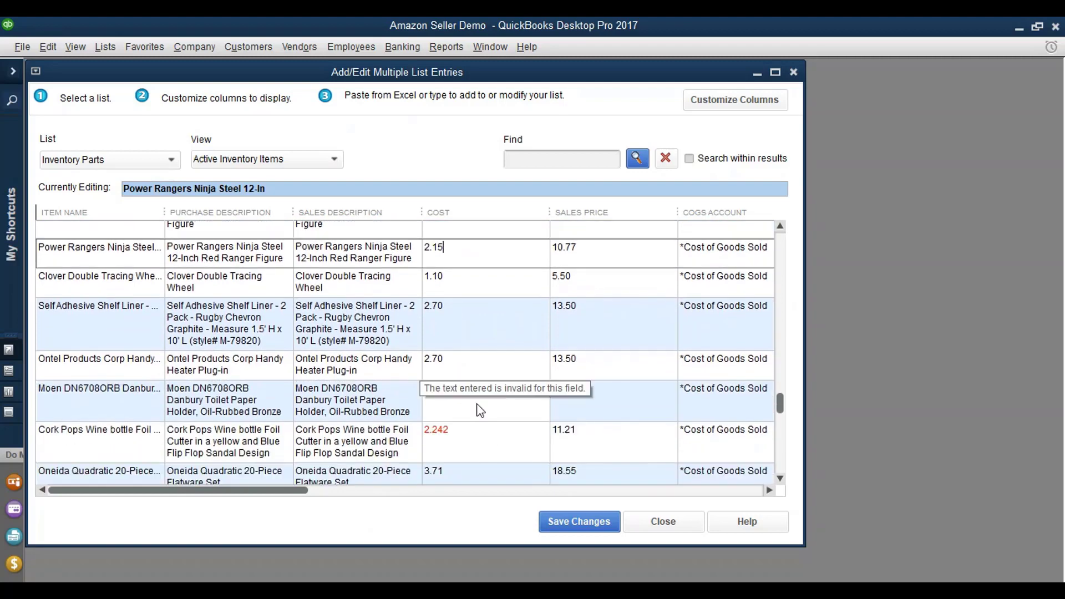
pyautogui.click(466, 399)
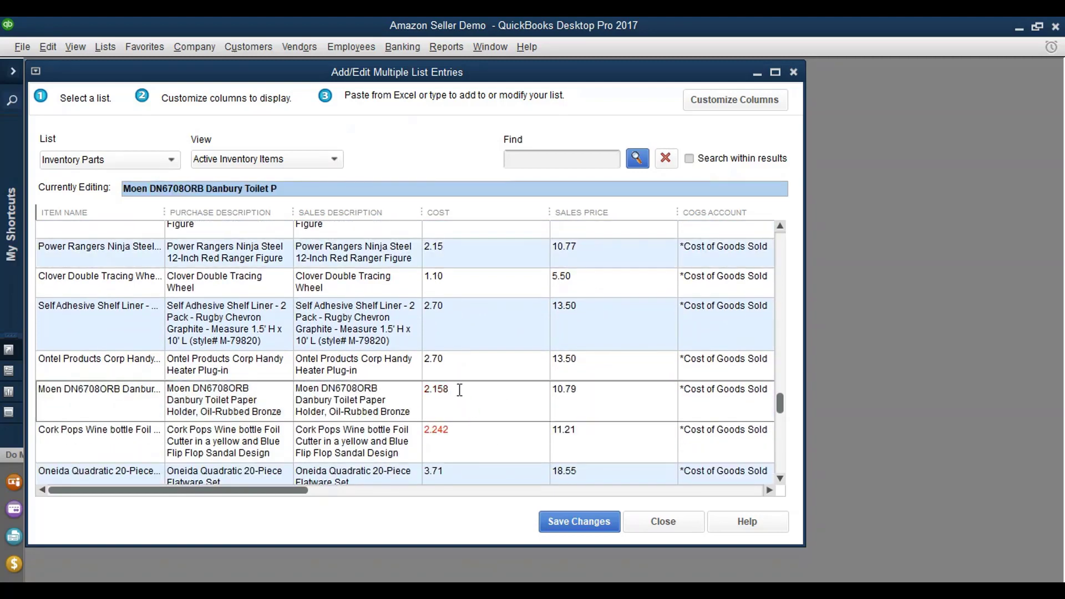
pyautogui.click(466, 438)
pyautogui.click(466, 437)
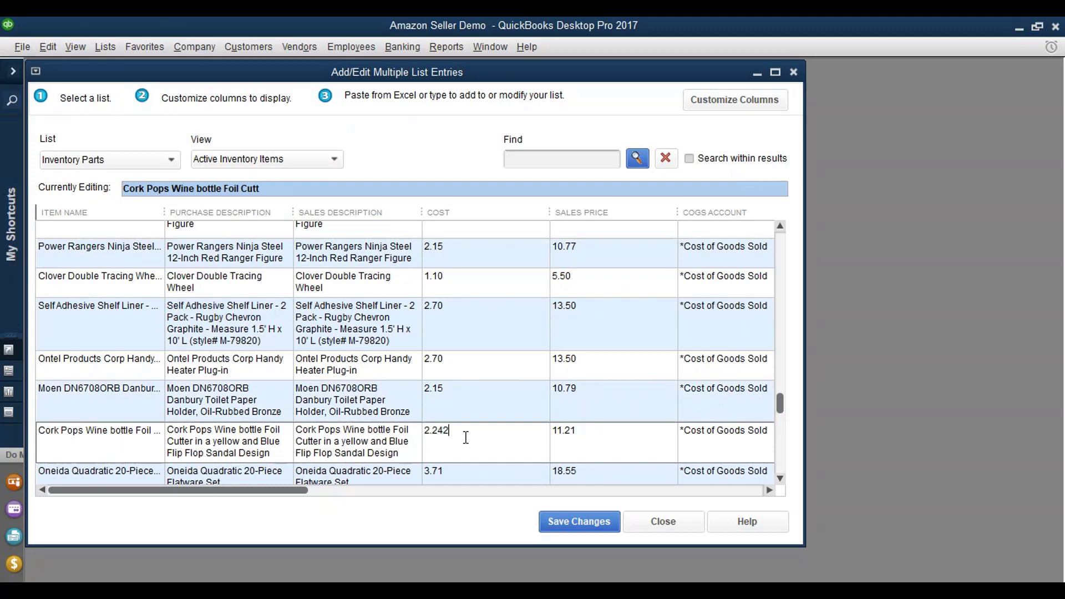
# Step: Set the Coleman Quick Pump cost to 2.59, the Dirt Devil Swipes cost to 5.09 and the last unnamed row's cost to 1.20
pyautogui.scroll(-3, 466, 438)
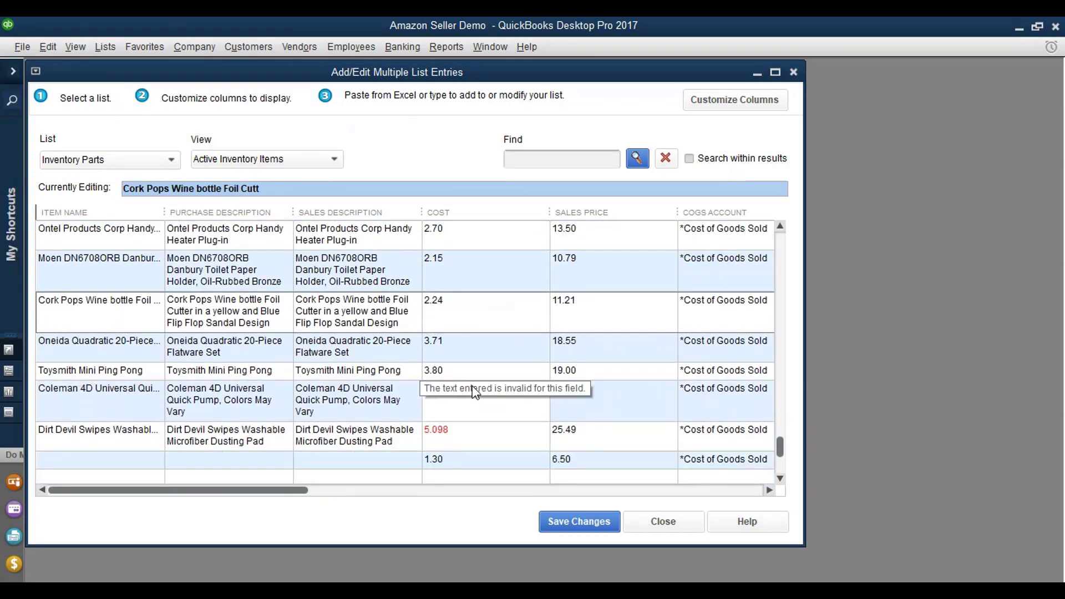
pyautogui.click(467, 390)
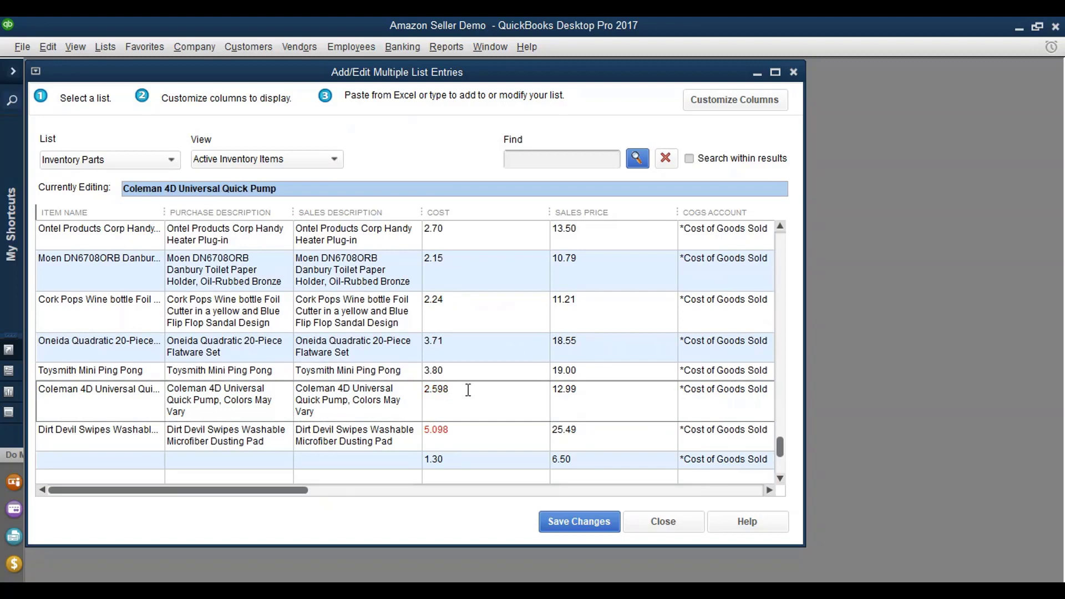
pyautogui.click(464, 432)
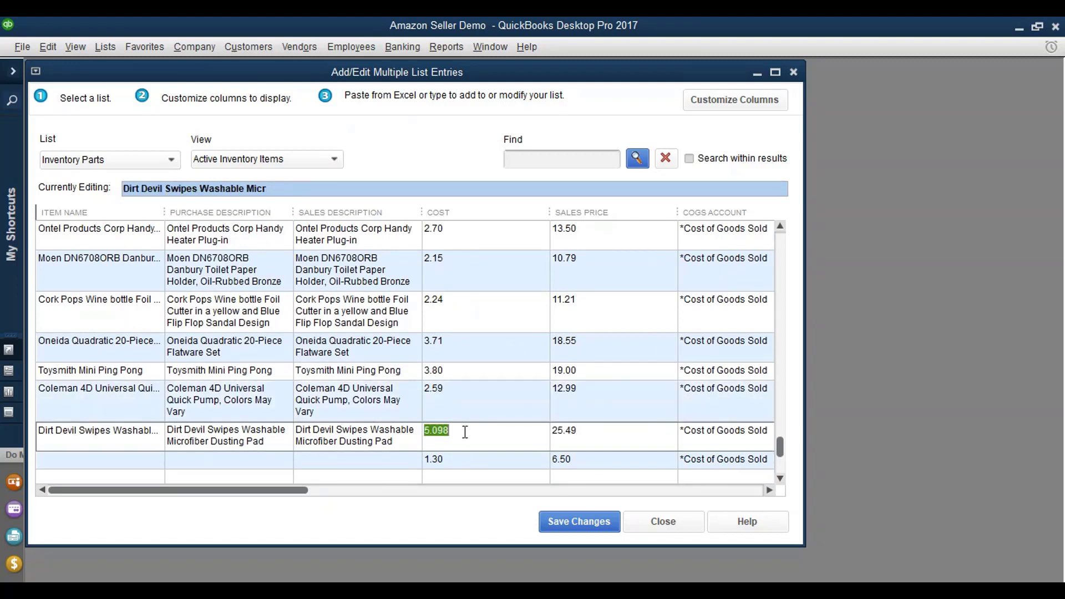
pyautogui.click(465, 432)
pyautogui.scroll(-2, 572, 484)
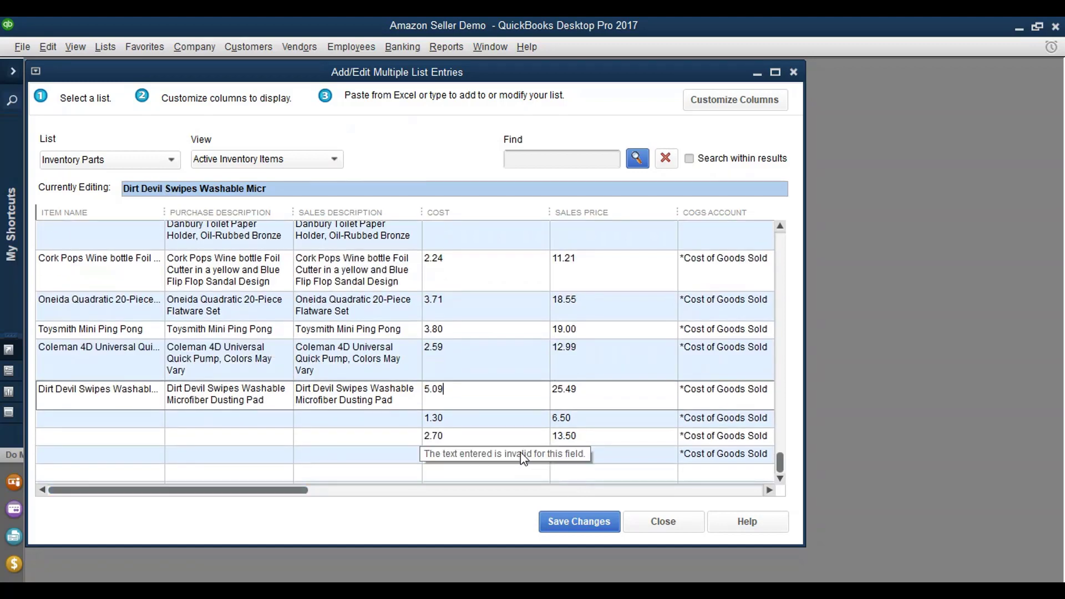
pyautogui.click(465, 459)
pyautogui.click(466, 459)
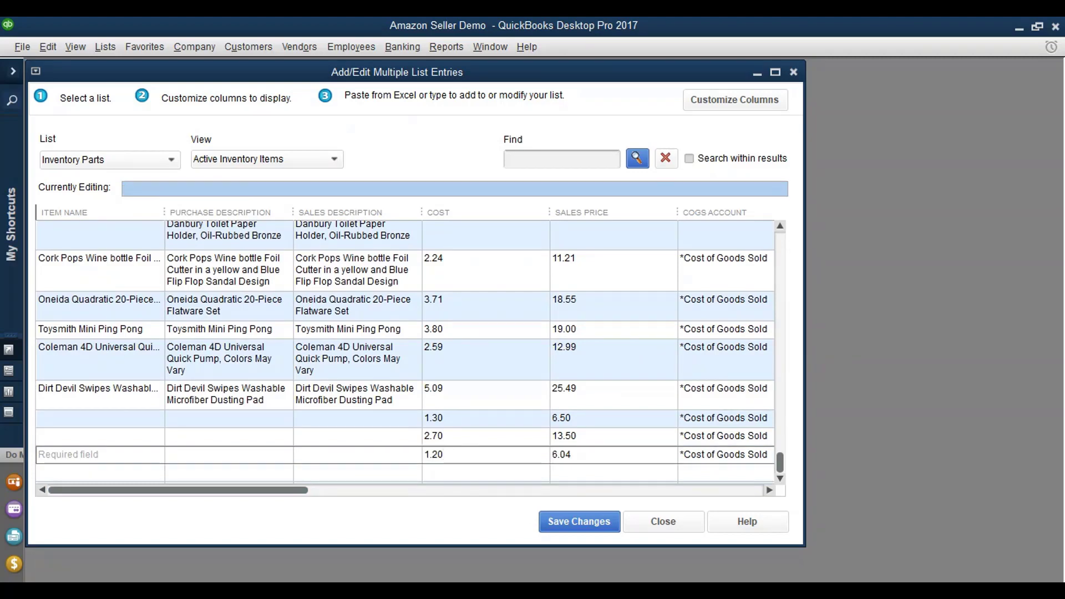
# Step: Switch to the Excel workbook and format the Cost values in I2:I24 as Currency with two decimals and no symbol
pyautogui.hotkey('alt', 'Tab')
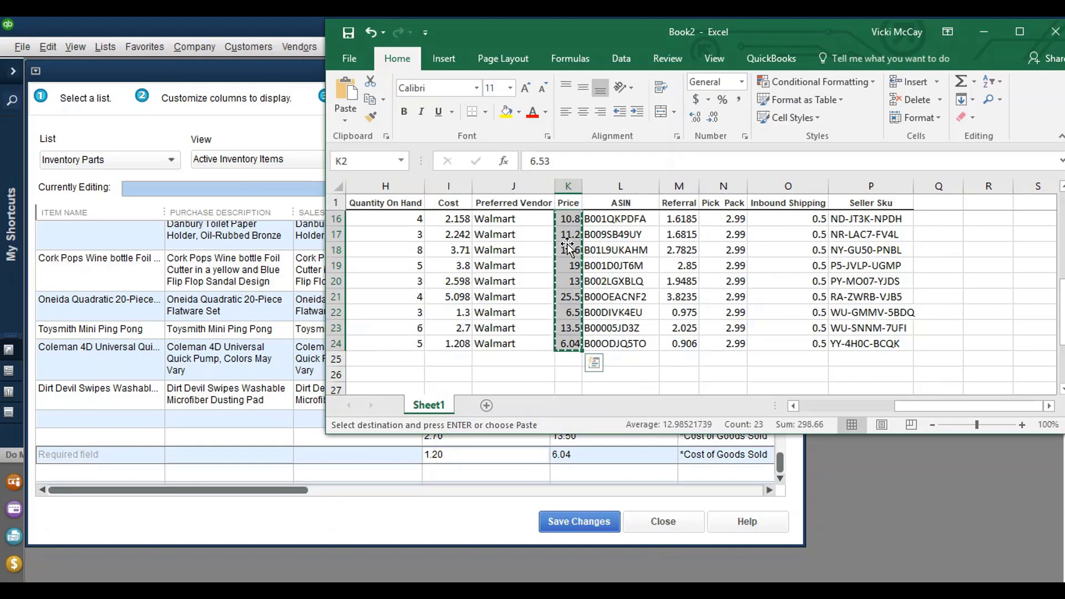
pyautogui.scroll(5, 438, 345)
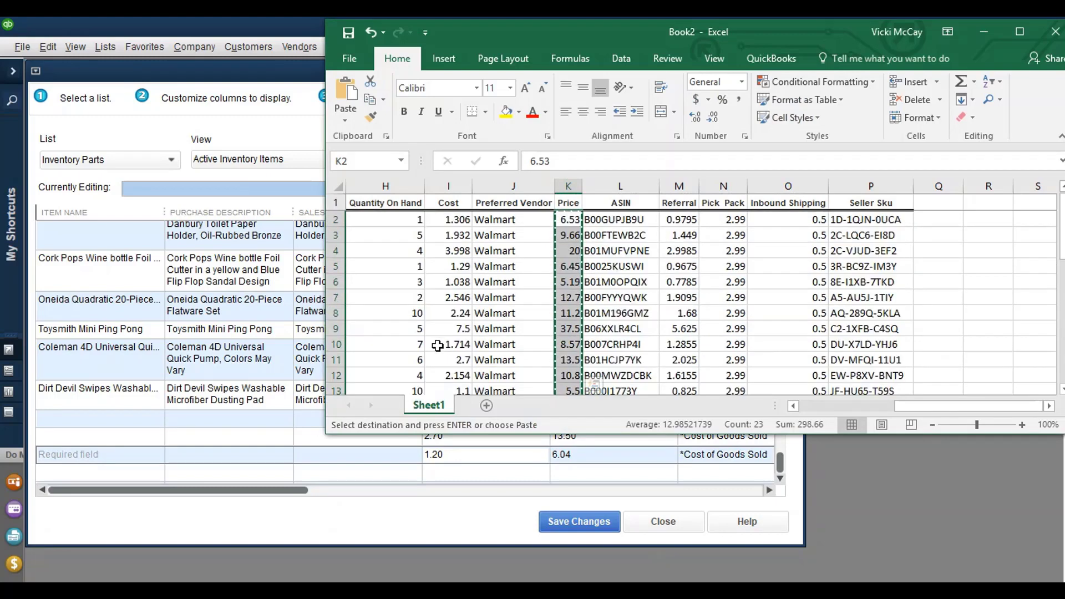
pyautogui.click(439, 221)
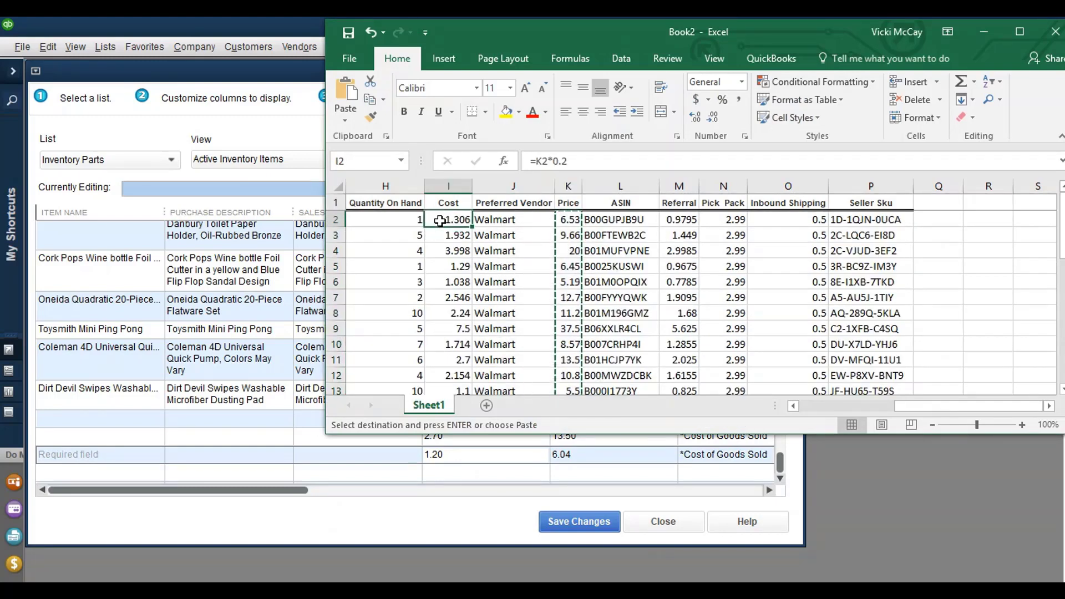
pyautogui.moveTo(439, 220); pyautogui.dragTo(457, 345)
pyautogui.rightClick(451, 302)
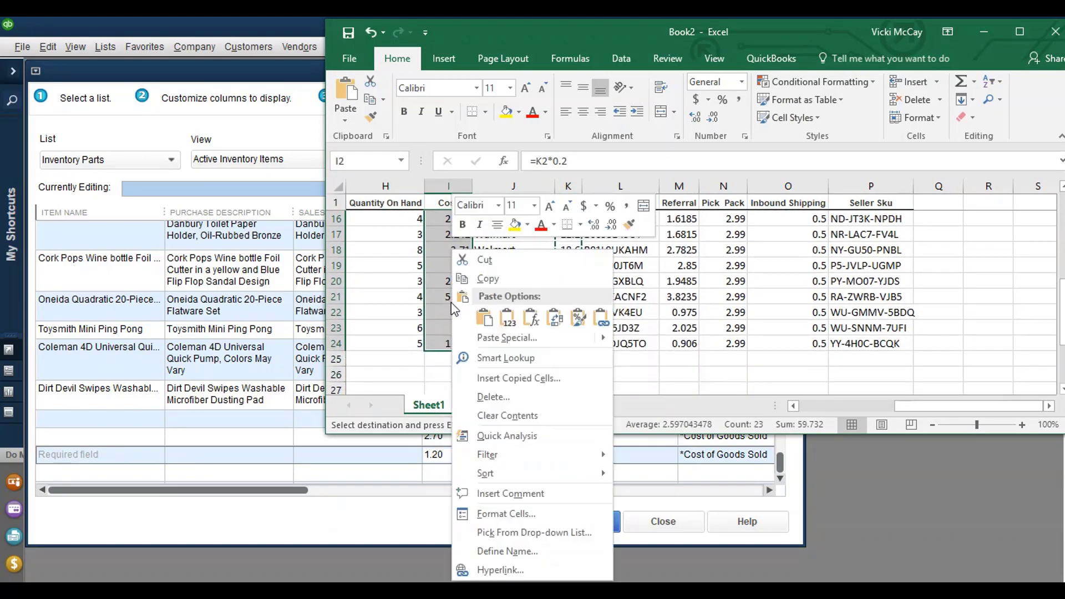
pyautogui.click(516, 516)
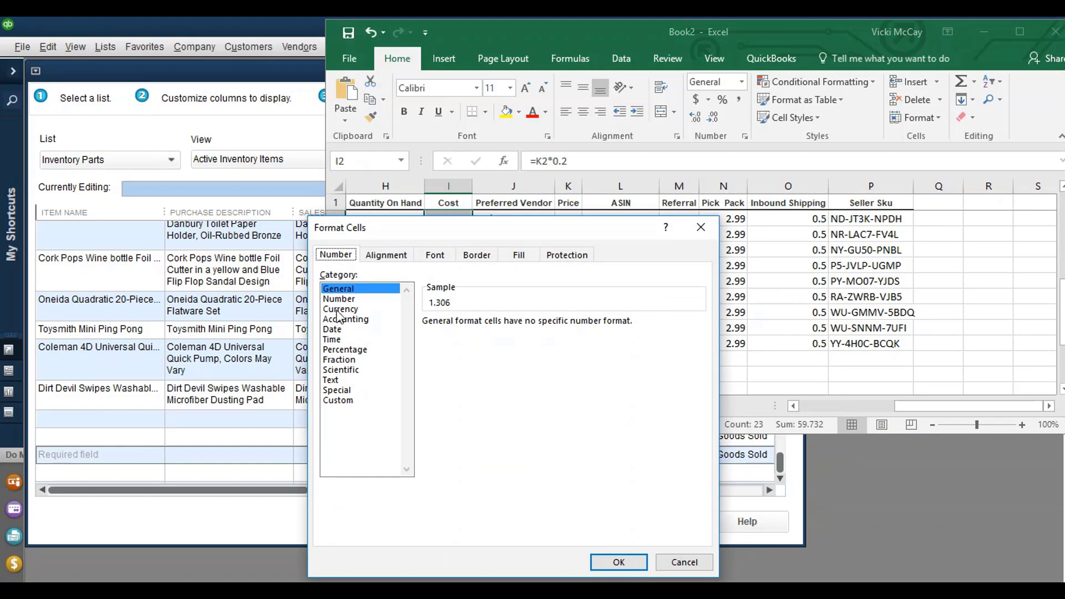
pyautogui.click(339, 311)
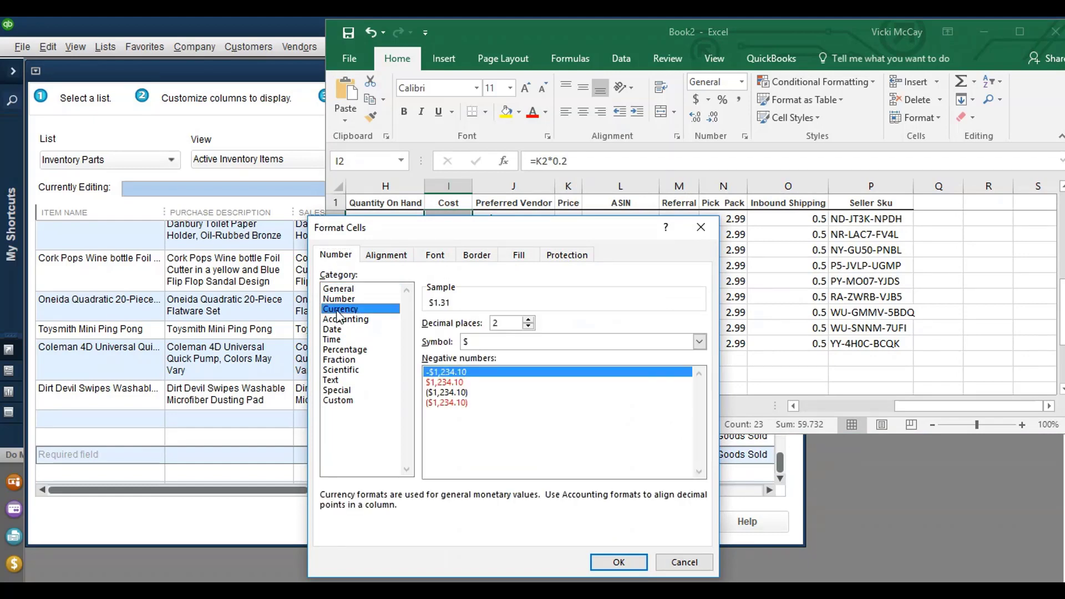
pyautogui.click(699, 341)
pyautogui.click(678, 358)
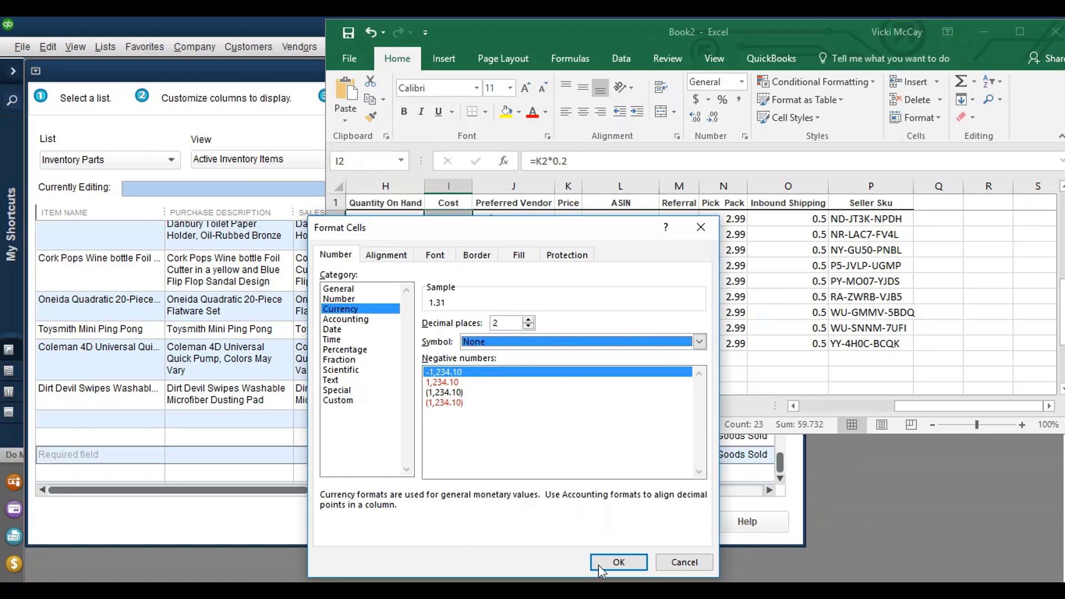
pyautogui.click(615, 562)
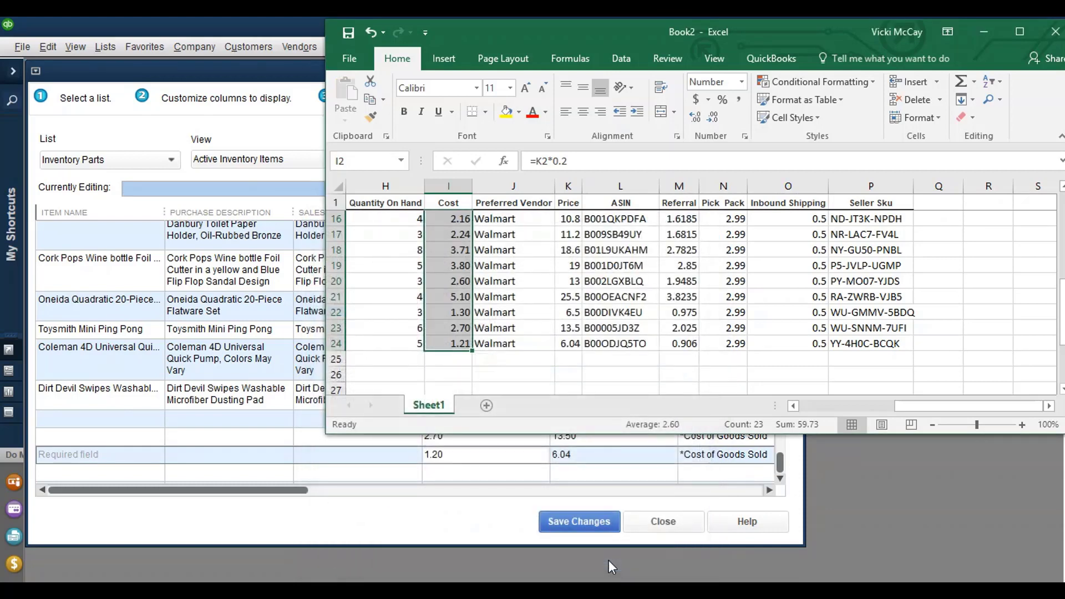
# Step: Format the Referral values in M2:M24 as Currency with two decimals and the symbol set to None
pyautogui.click(694, 344)
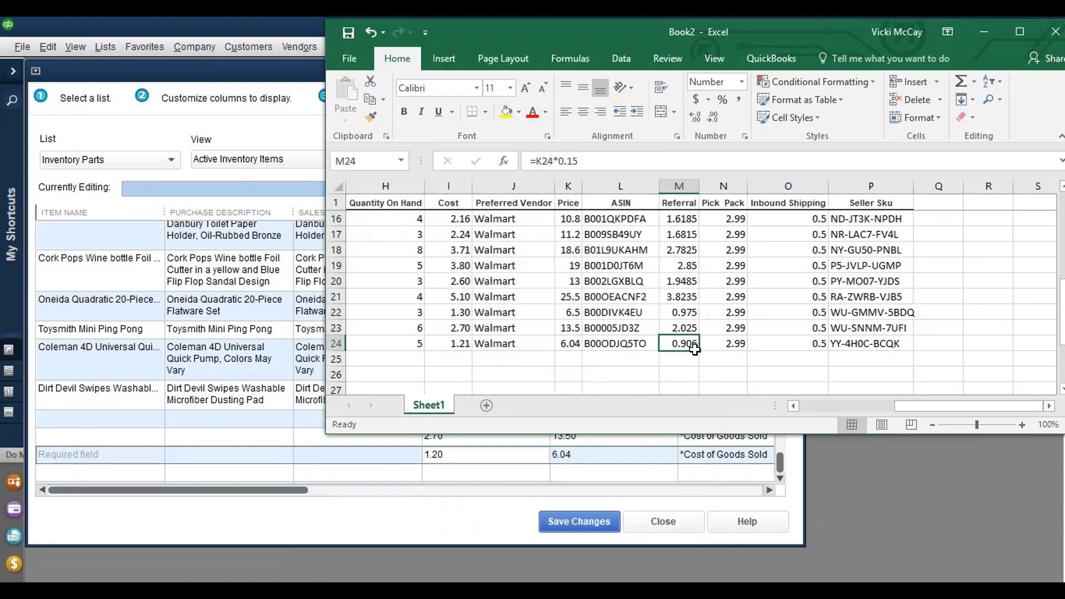
pyautogui.moveTo(694, 346); pyautogui.dragTo(683, 215)
pyautogui.hotkey('ctrl', '1')
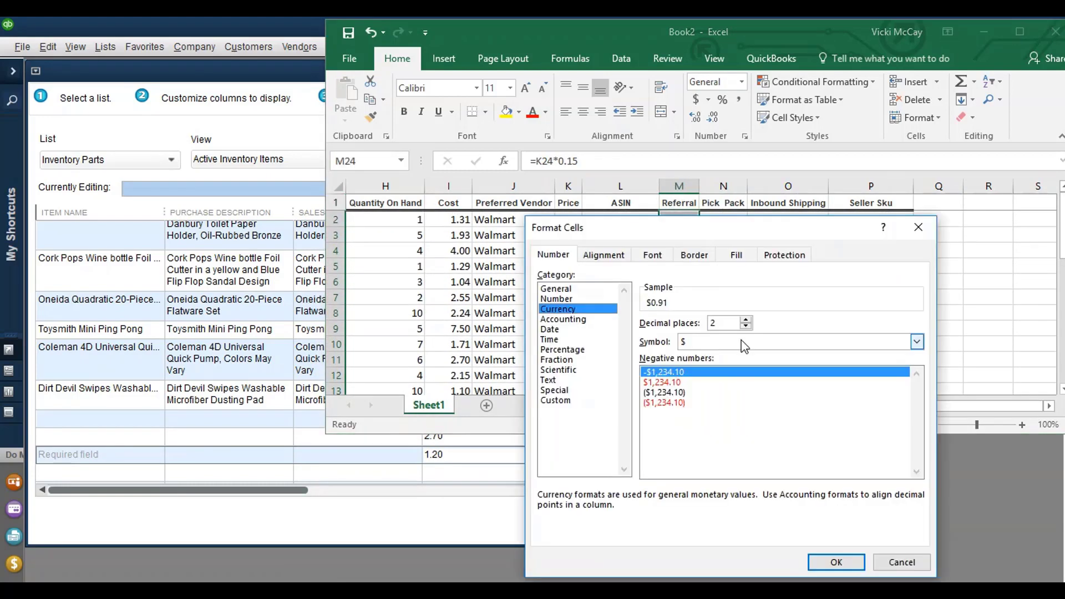
pyautogui.click(917, 342)
pyautogui.click(804, 354)
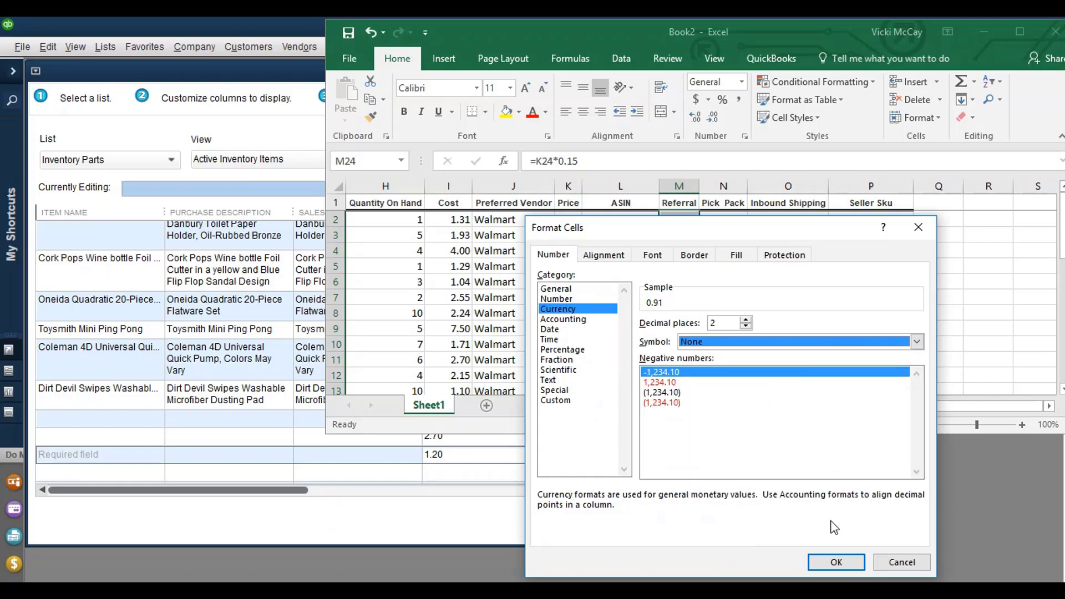
pyautogui.click(829, 562)
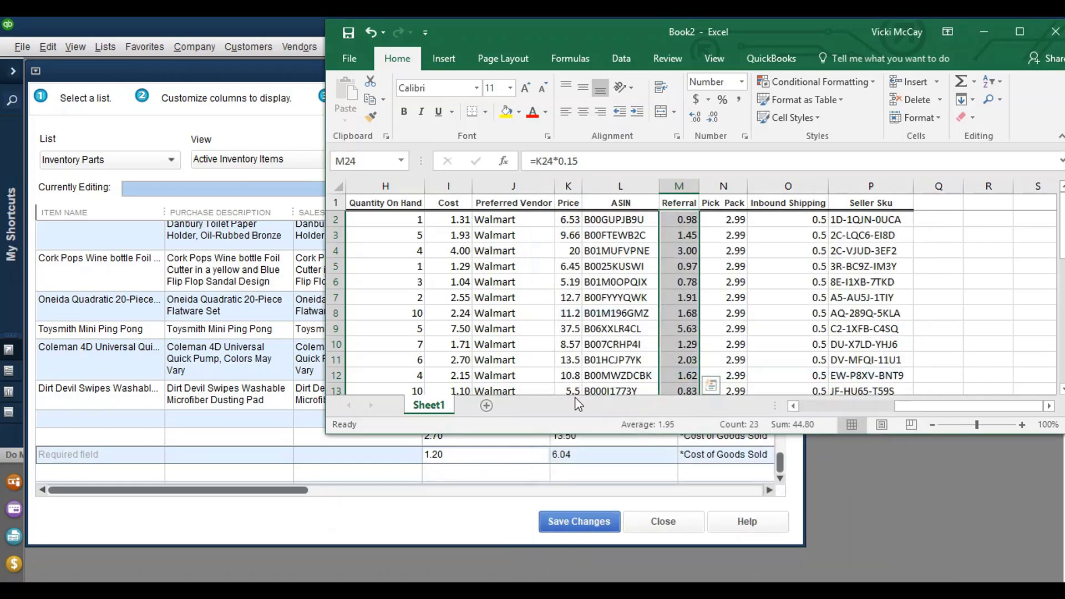
# Step: Format the Price values in K2:K24 as Currency with two decimals and the symbol set to None
pyautogui.click(571, 219)
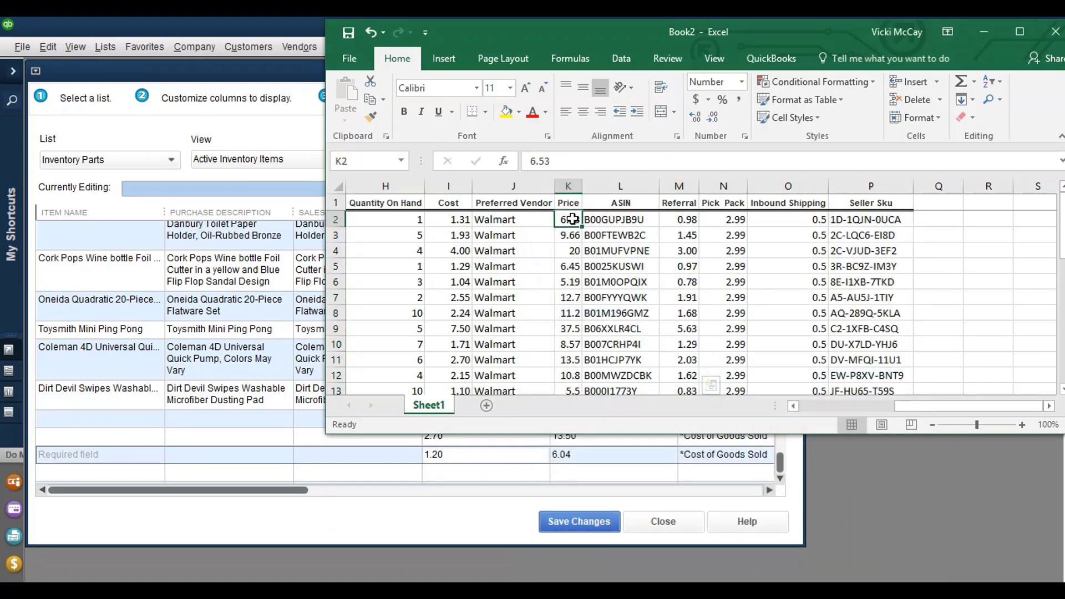
pyautogui.moveTo(570, 250); pyautogui.dragTo(562, 358)
pyautogui.rightClick(557, 344)
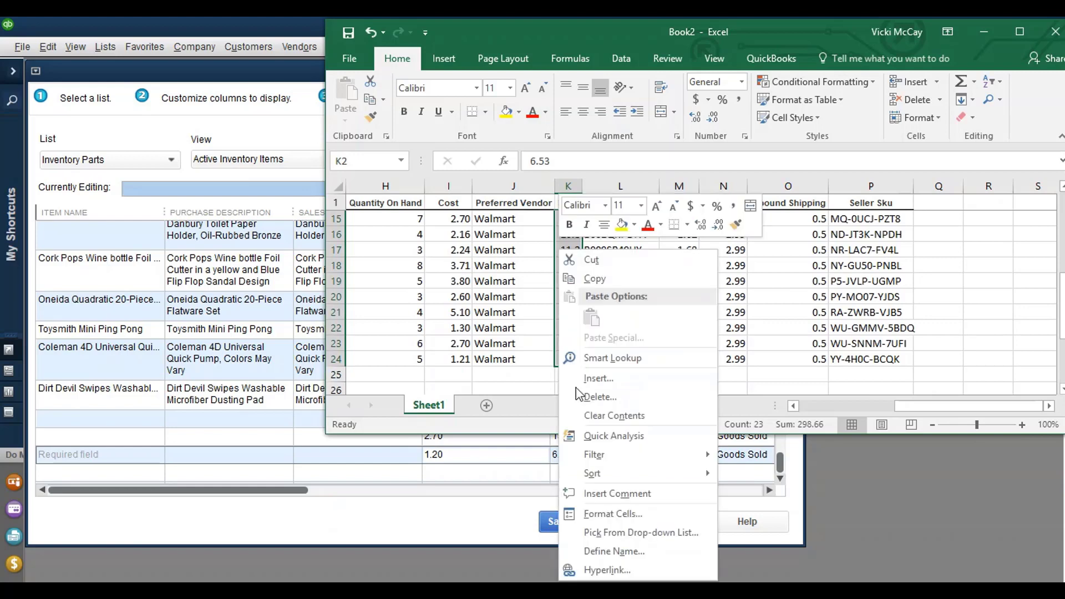
pyautogui.click(602, 514)
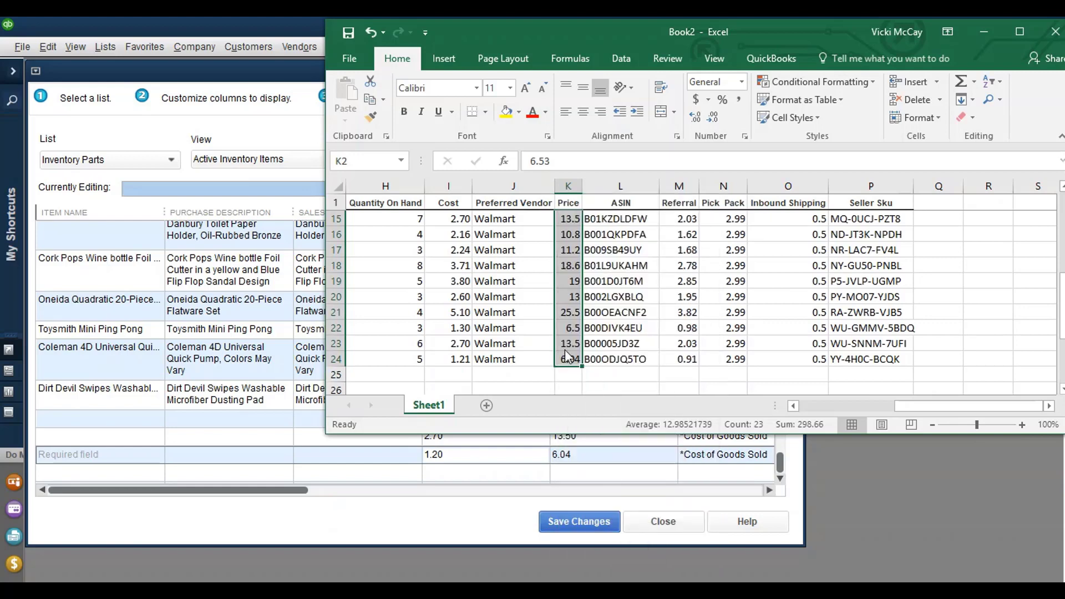
pyautogui.click(435, 309)
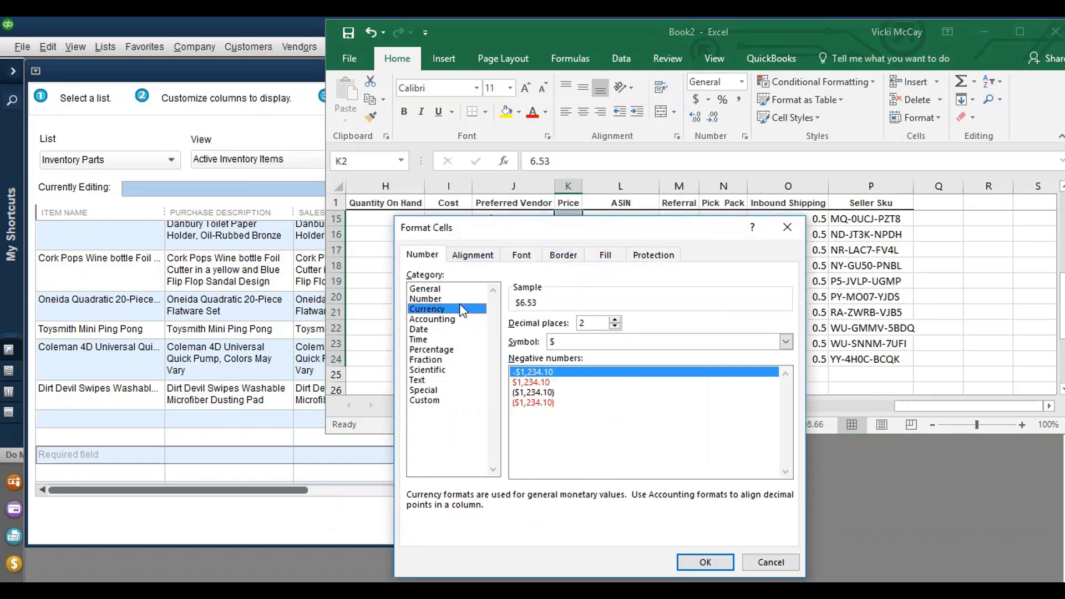
pyautogui.click(785, 341)
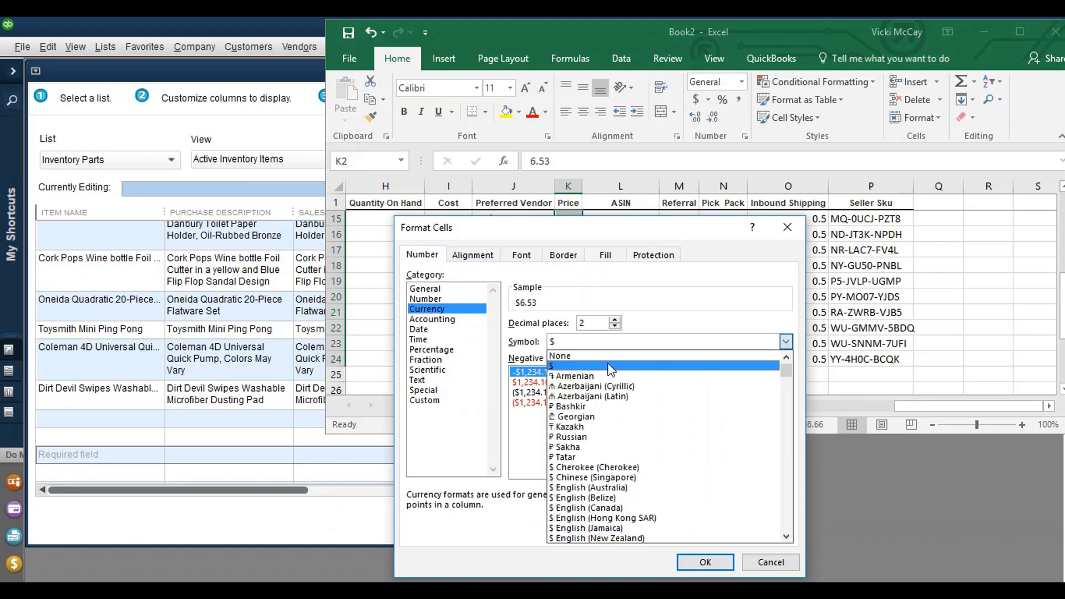
pyautogui.click(603, 356)
pyautogui.click(705, 562)
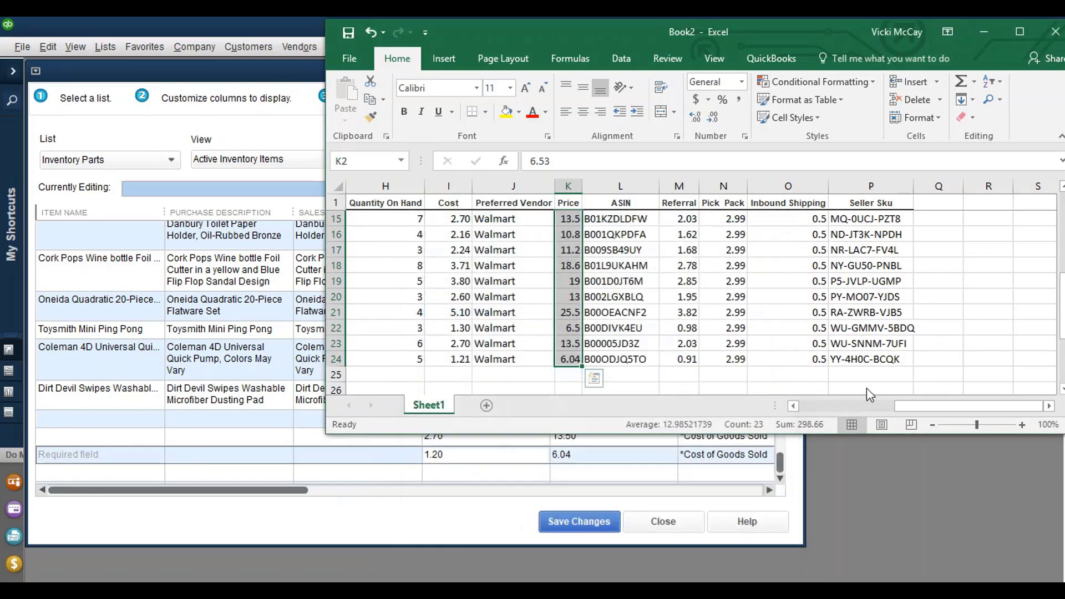
# Step: Format the Inbound Shipping values in O2:O24 as Currency with two decimals and the symbol set to None
pyautogui.scroll(5, 831, 351)
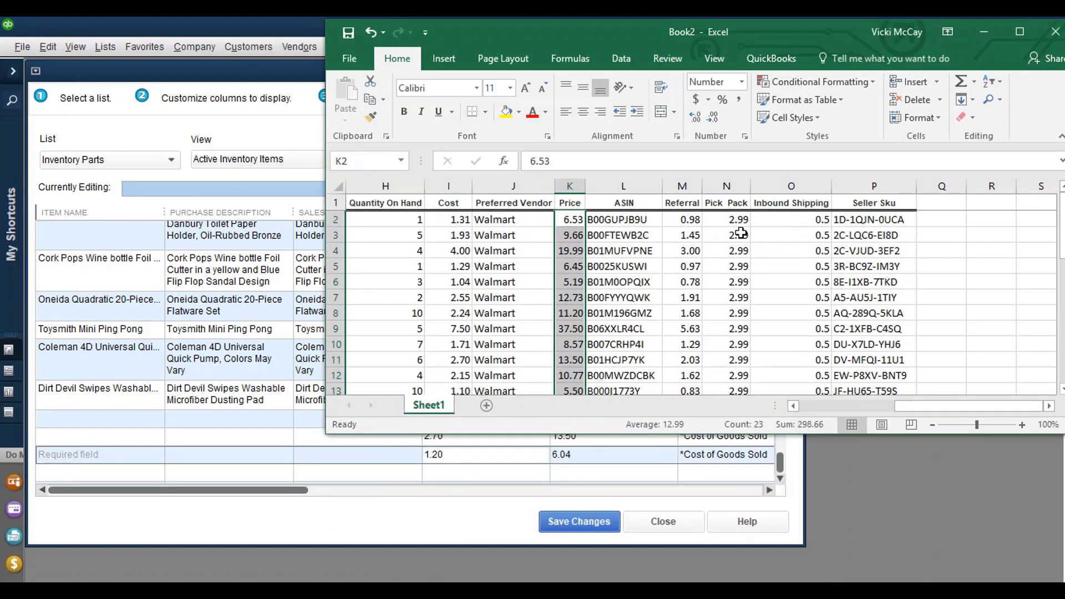
pyautogui.click(820, 220)
pyautogui.moveTo(821, 220); pyautogui.dragTo(811, 420)
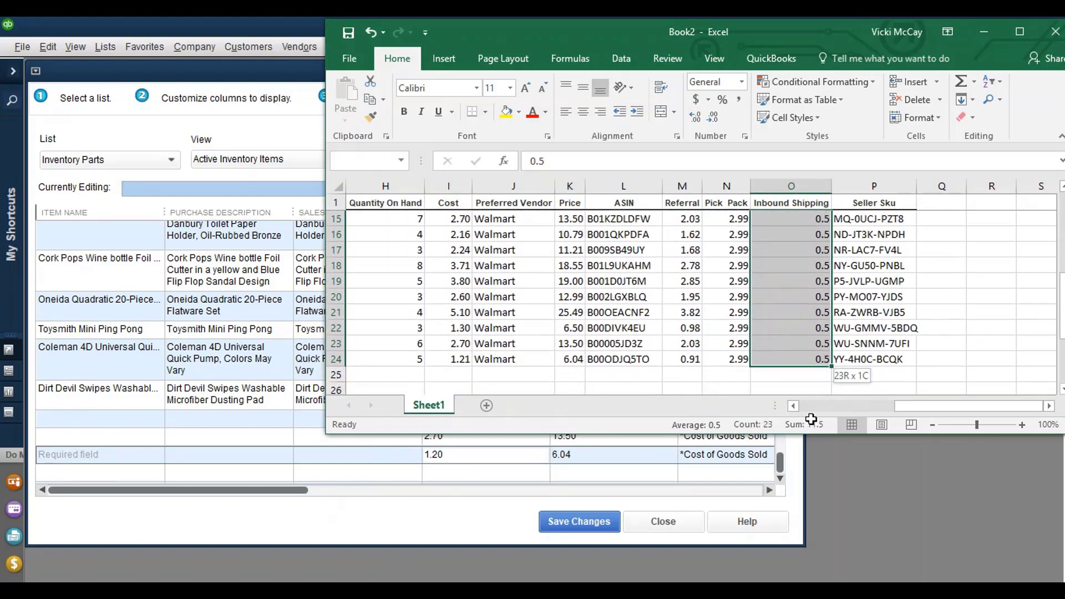
pyautogui.rightClick(797, 351)
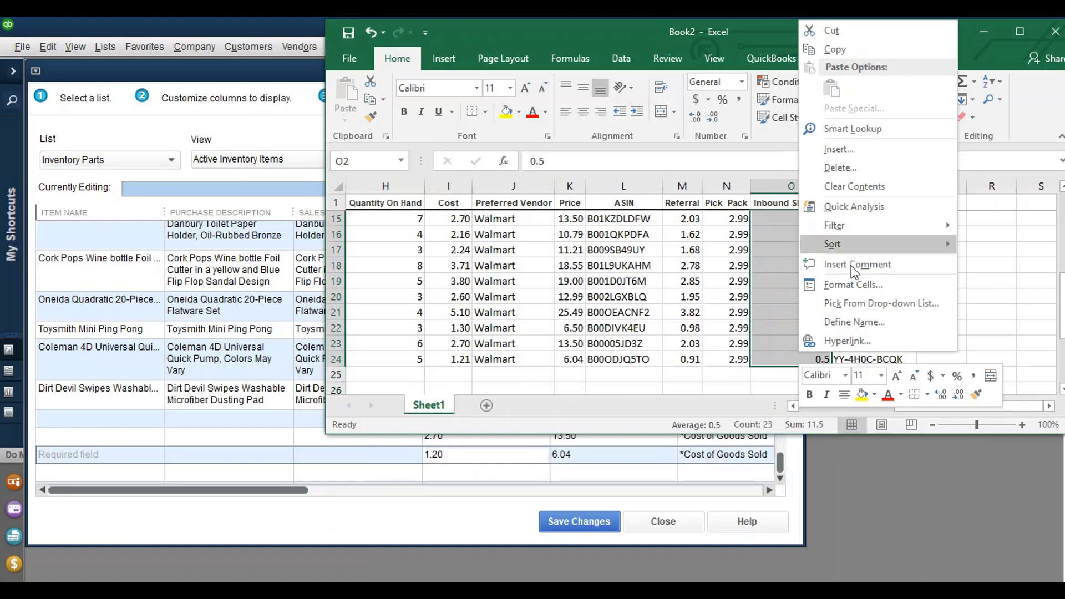
pyautogui.click(851, 285)
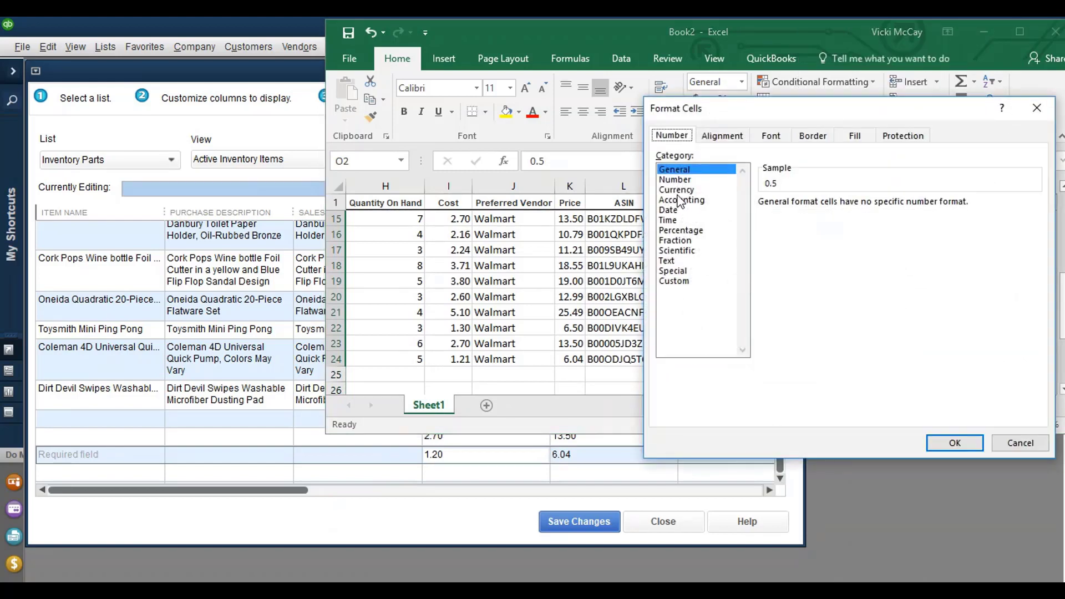
pyautogui.click(678, 190)
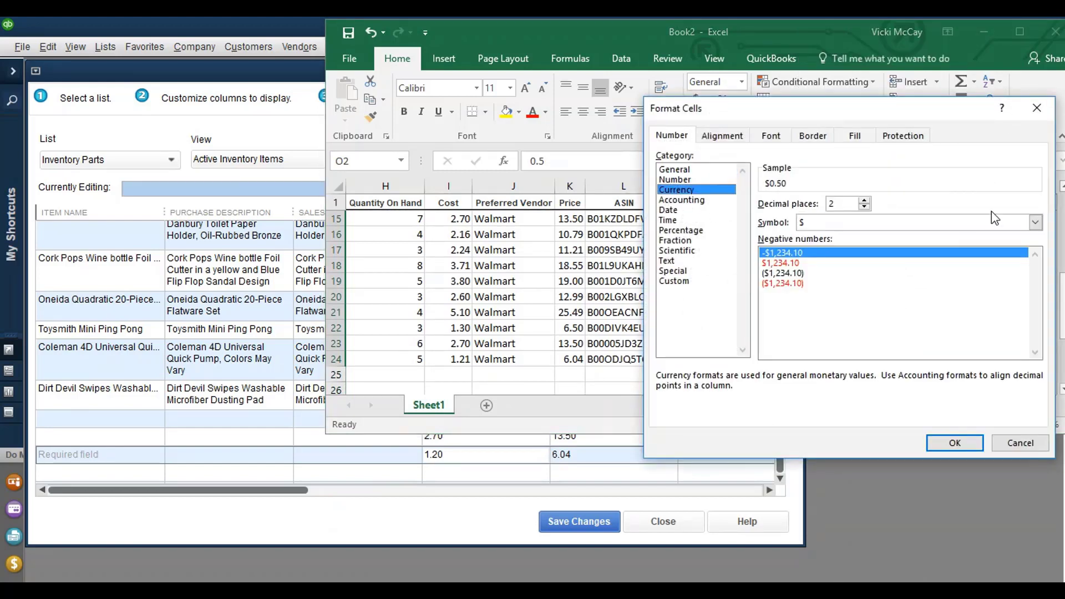
pyautogui.click(1035, 221)
pyautogui.click(903, 253)
pyautogui.click(953, 441)
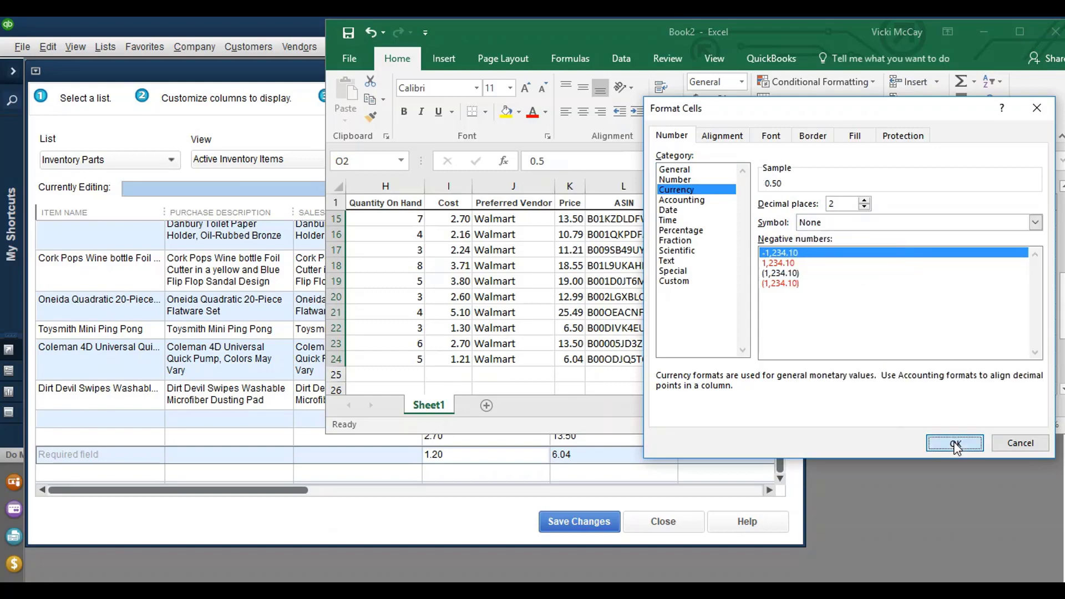
# Step: Return to QuickBooks and examine the COGS account, preferred vendor and income account columns of the inventory parts list
pyautogui.click(442, 518)
pyautogui.scroll(5, 557, 499)
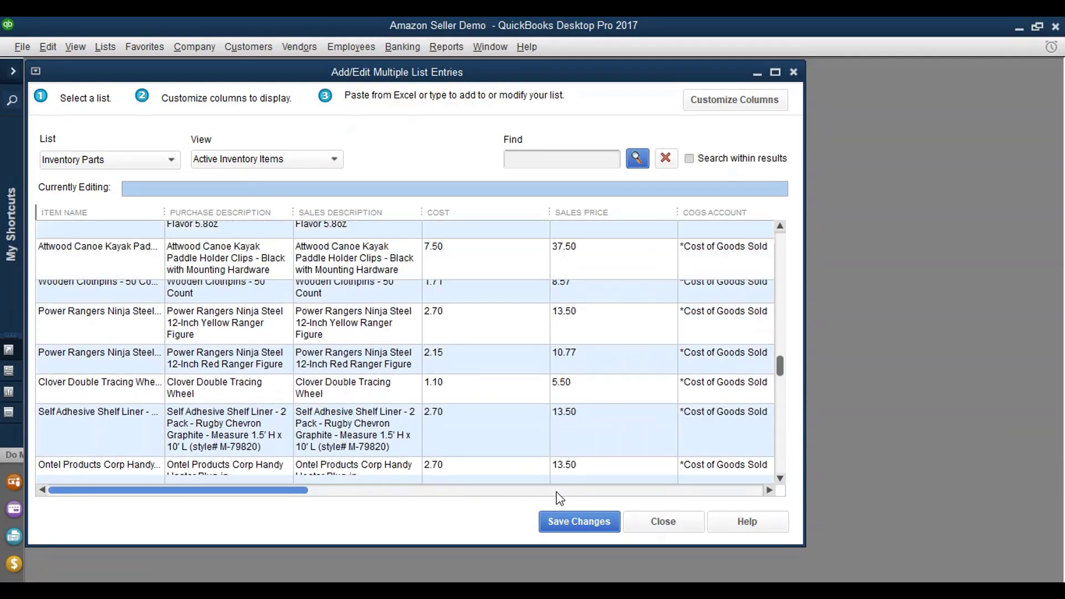
pyautogui.scroll(10, 559, 498)
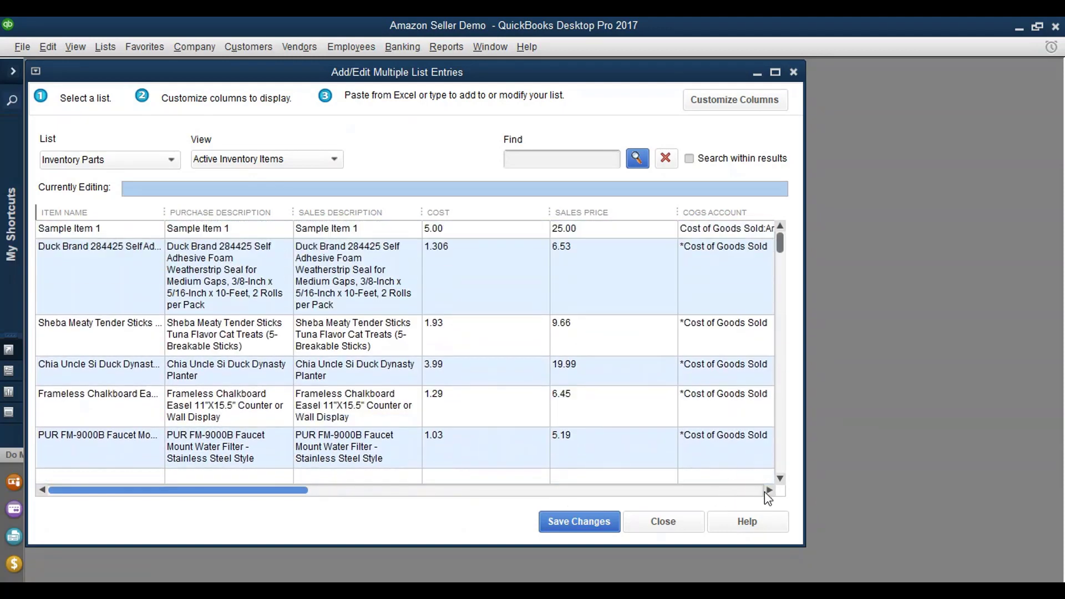
pyautogui.click(769, 490)
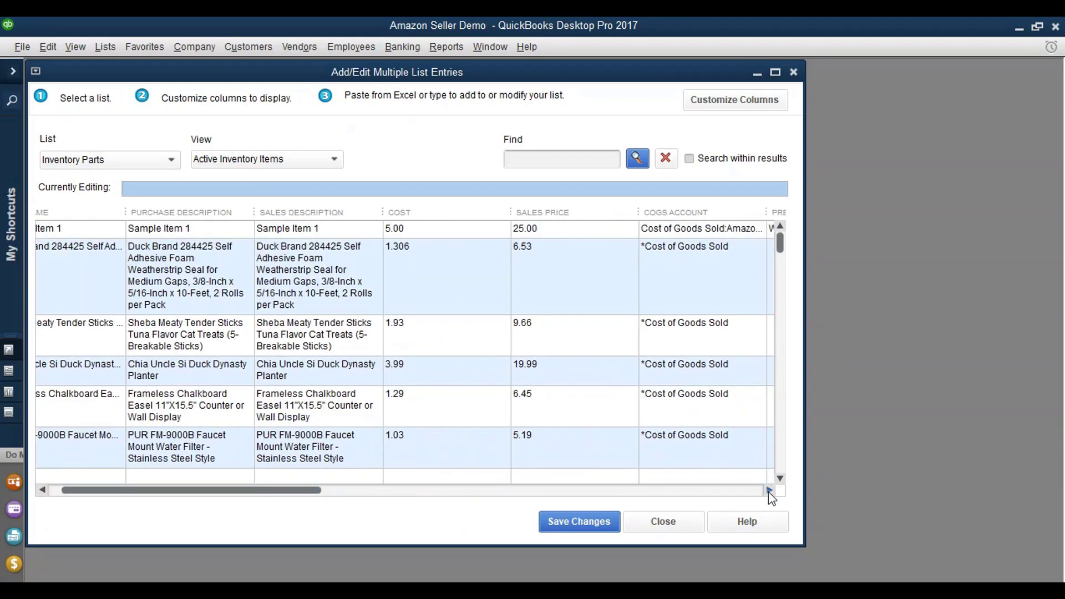
pyautogui.click(769, 490)
pyautogui.click(769, 490)
pyautogui.click(769, 491)
pyautogui.click(769, 491)
pyautogui.click(769, 490)
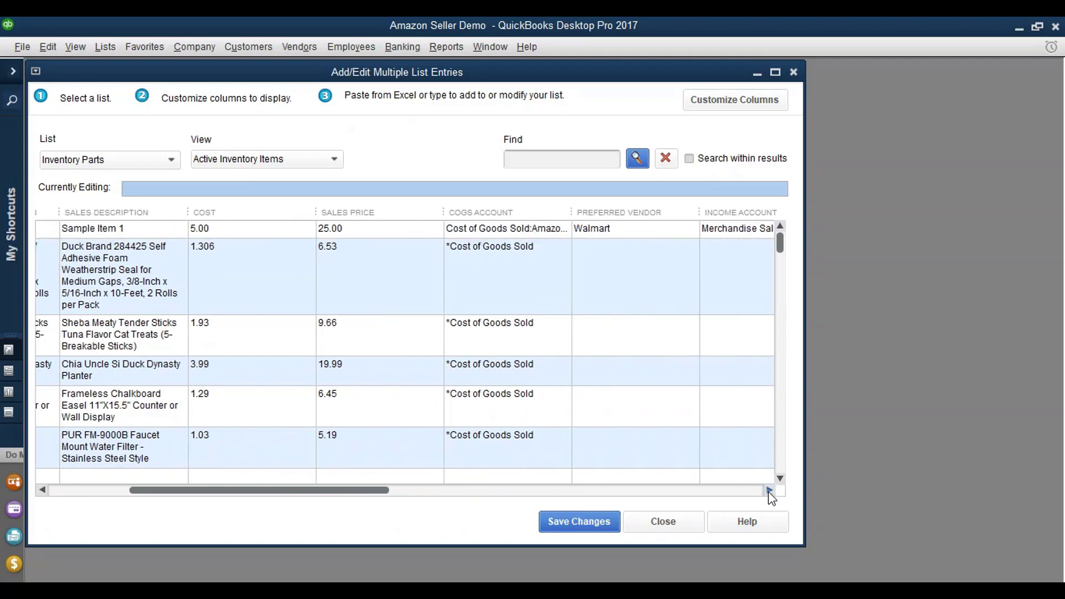
pyautogui.click(769, 491)
pyautogui.click(769, 490)
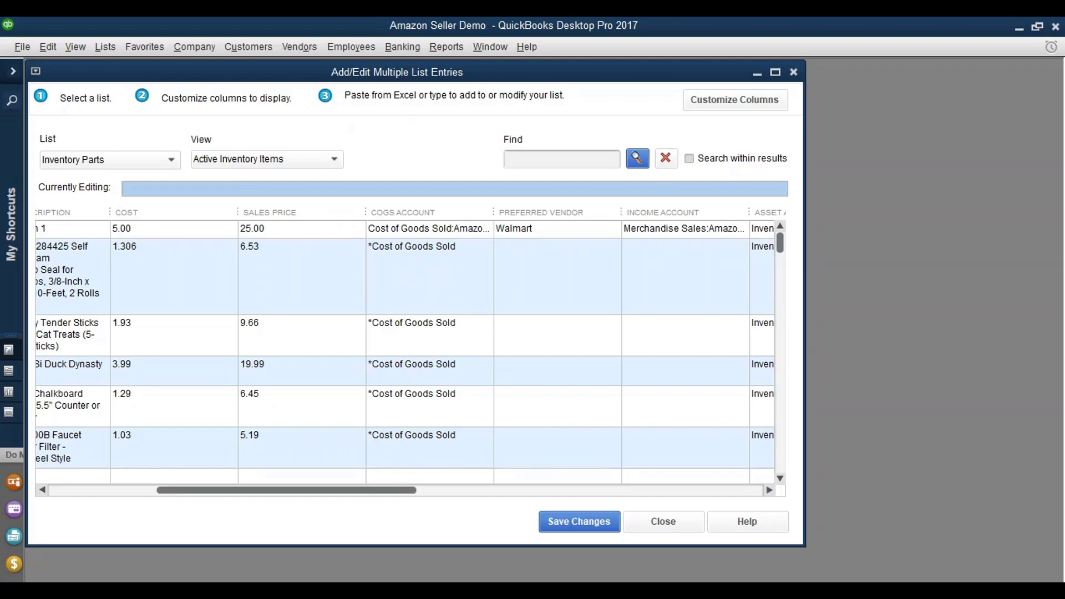
# Step: Switch to Excel and copy the COGS Account entries in E2:E24
pyautogui.hotkey('alt', 'Tab')
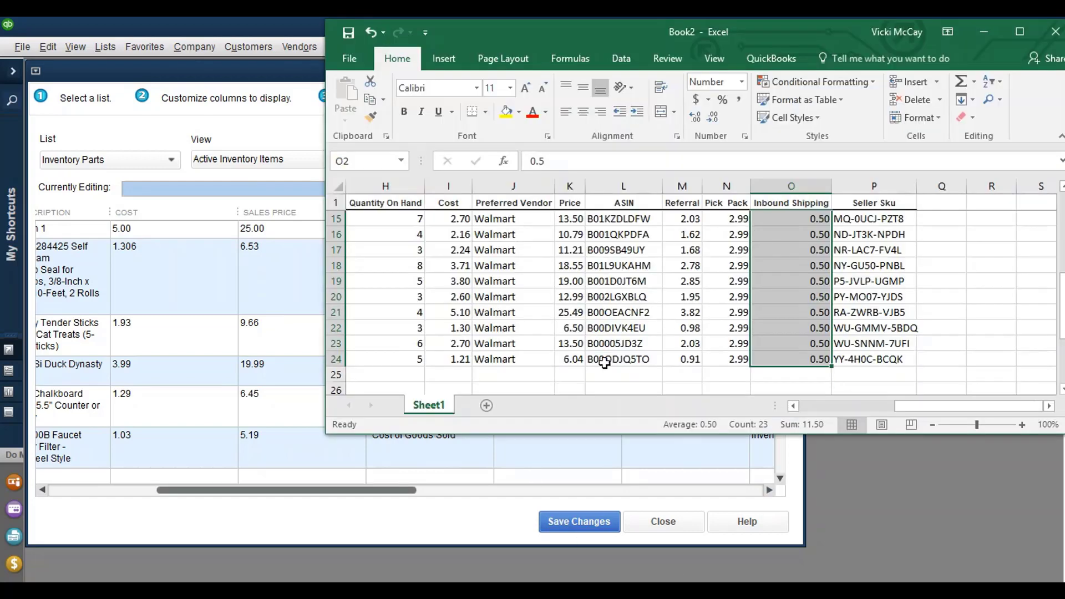
pyautogui.scroll(5, 589, 375)
pyautogui.moveTo(907, 406); pyautogui.dragTo(832, 424)
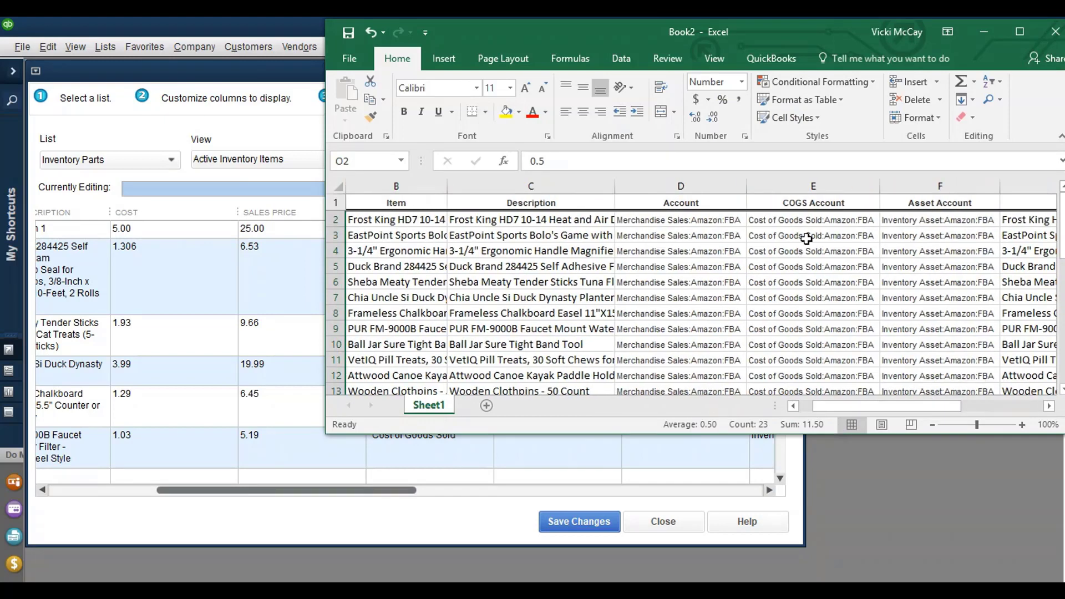
pyautogui.moveTo(816, 230); pyautogui.dragTo(793, 358)
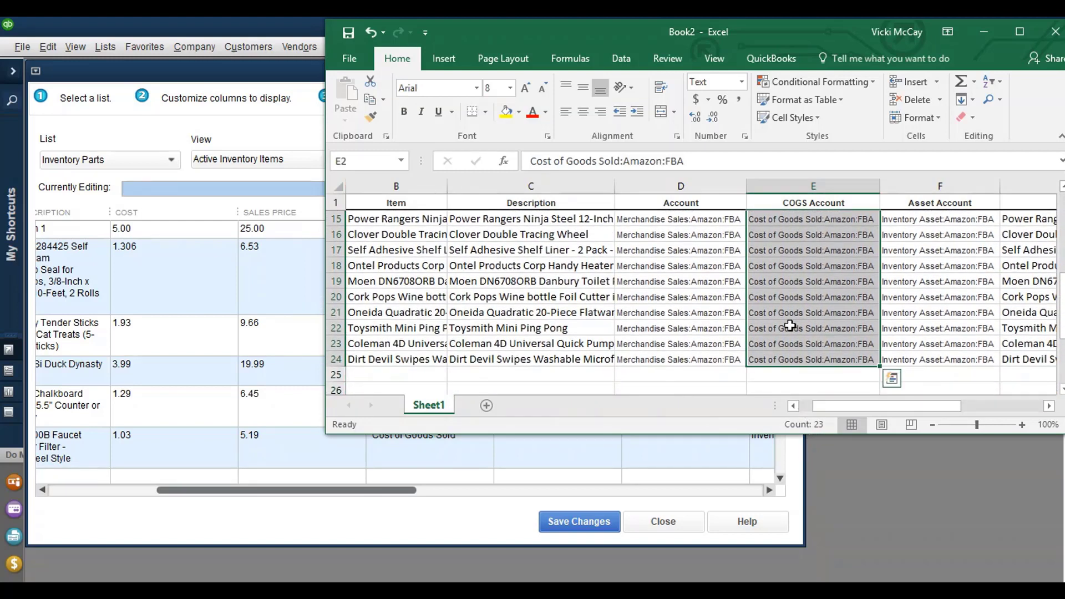
pyautogui.rightClick(791, 323)
pyautogui.click(825, 280)
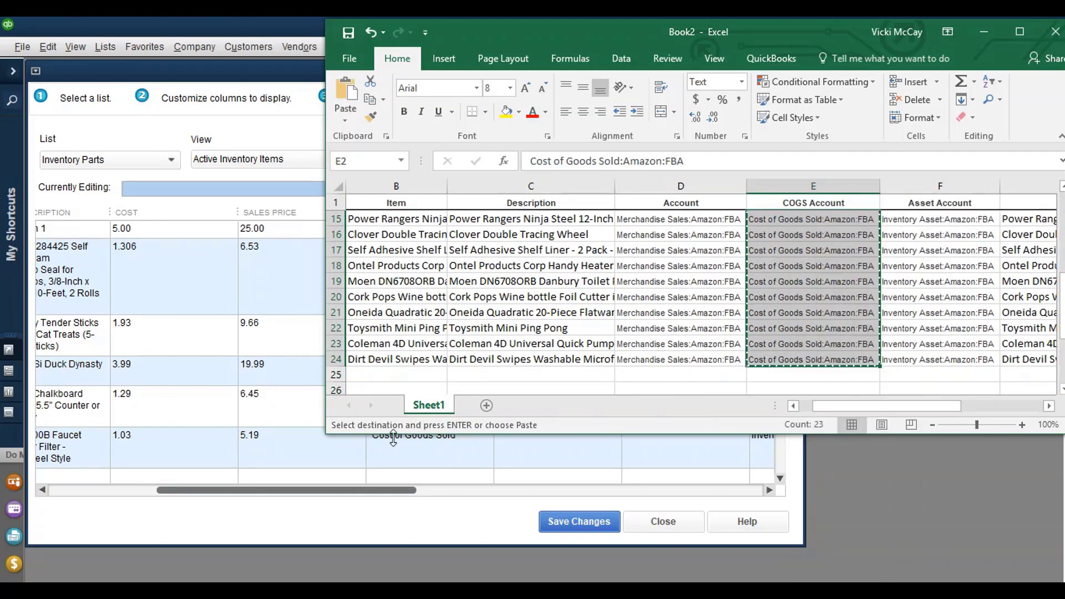
# Step: Switch to QuickBooks and paste the copied COGS accounts into the COGS Account column, starting at the Duck Brand 284425 row
pyautogui.click(475, 508)
pyautogui.scroll(3, 435, 264)
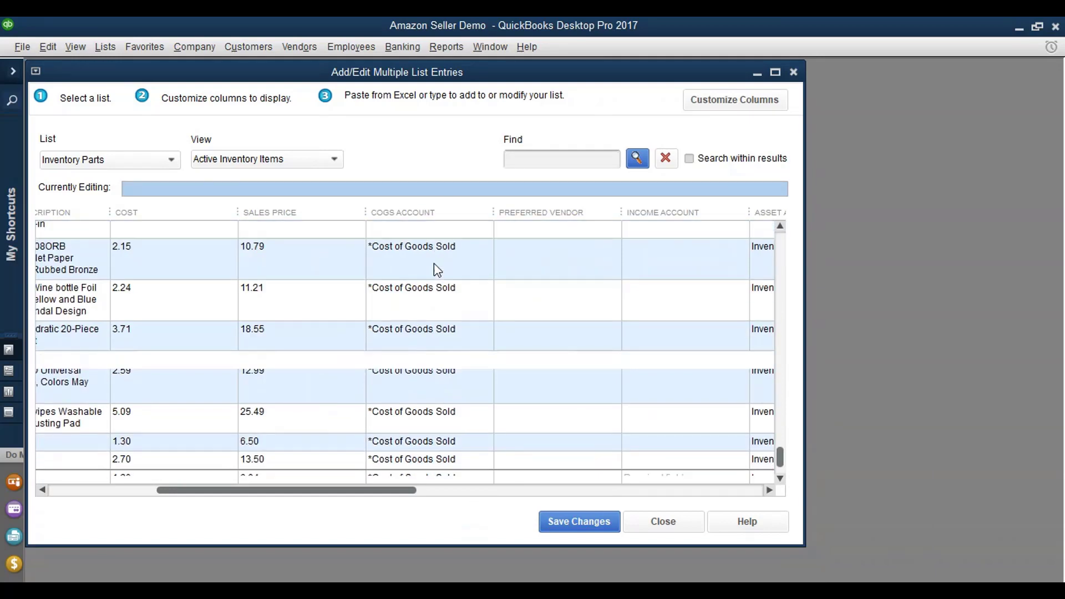
pyautogui.scroll(1, 434, 264)
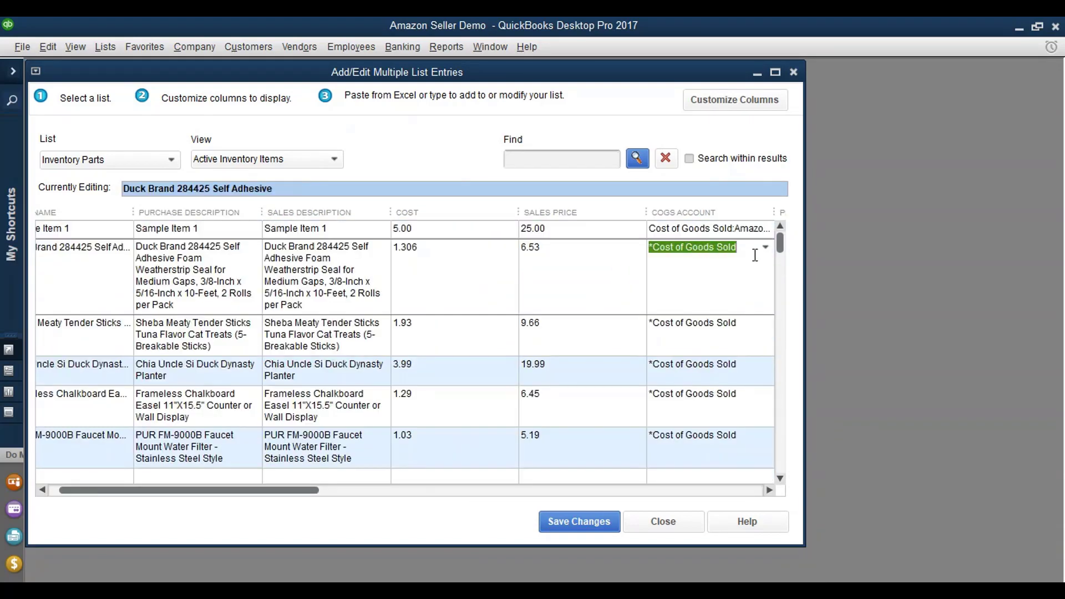
pyautogui.rightClick(694, 247)
pyautogui.click(719, 291)
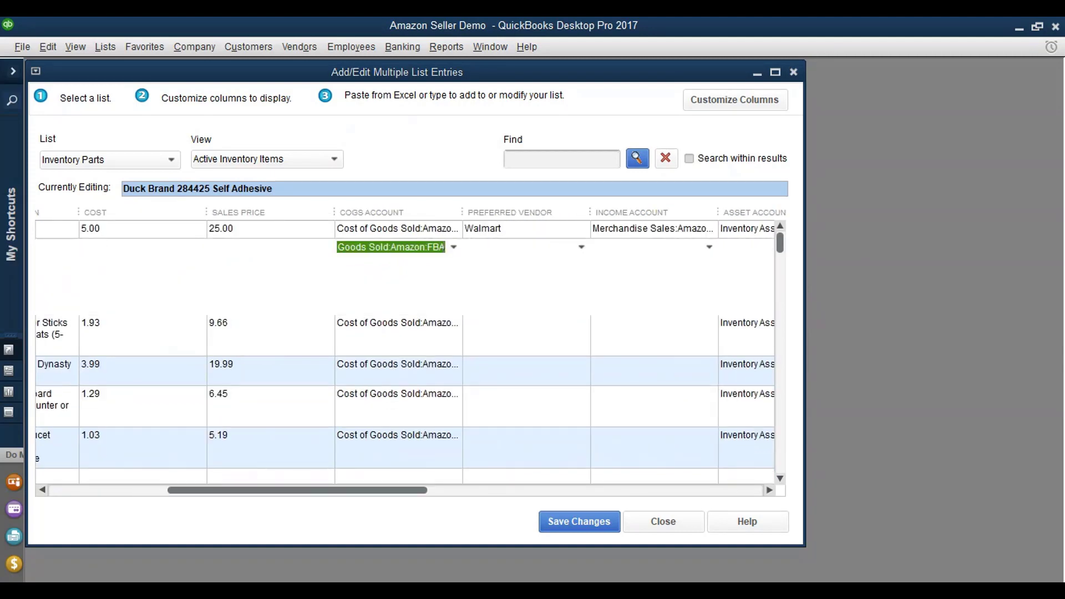
# Step: Switch to Excel and copy the Asset Account entries in F2:F24
pyautogui.hotkey('alt', 'Tab')
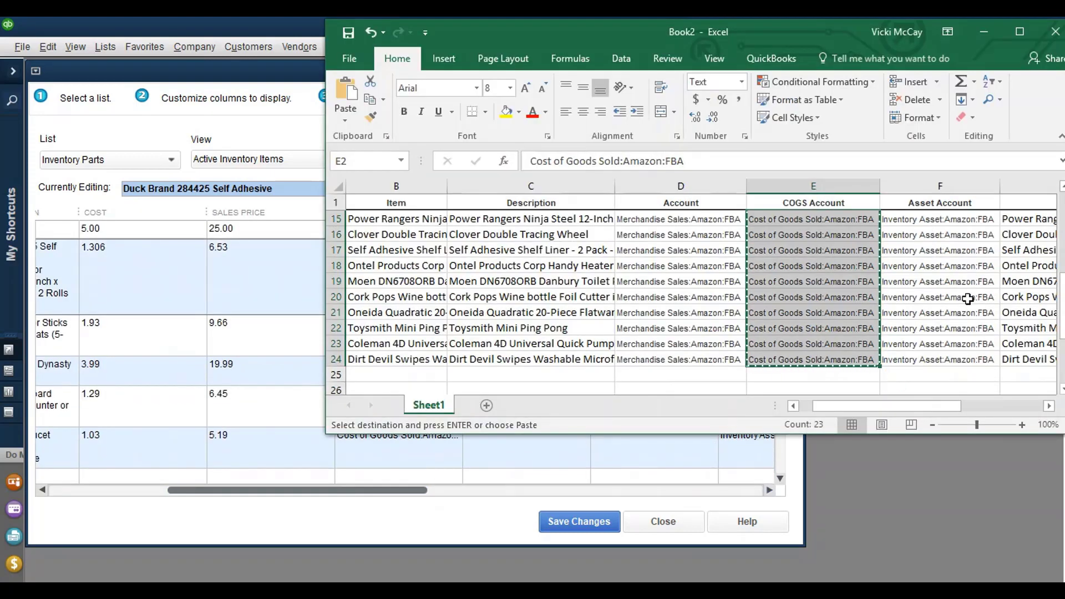
pyautogui.scroll(5, 971, 296)
pyautogui.moveTo(937, 220); pyautogui.dragTo(927, 355)
pyautogui.rightClick(925, 327)
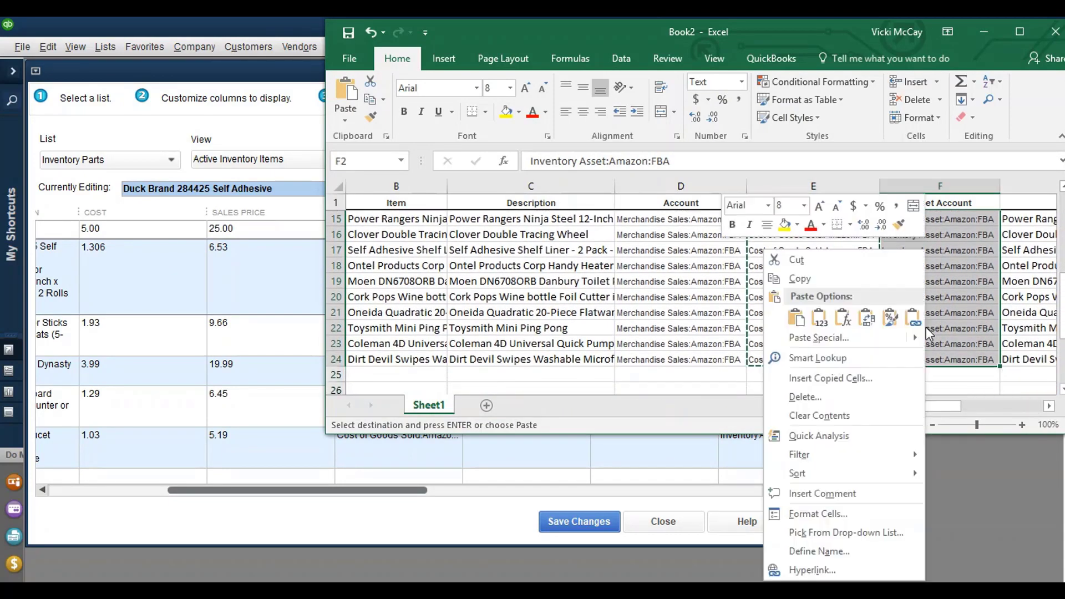
pyautogui.click(795, 278)
# Step: Switch to QuickBooks and paste the copied asset accounts into the Income Account and Asset Account columns from the Duck Brand 284425 row down
pyautogui.click(663, 463)
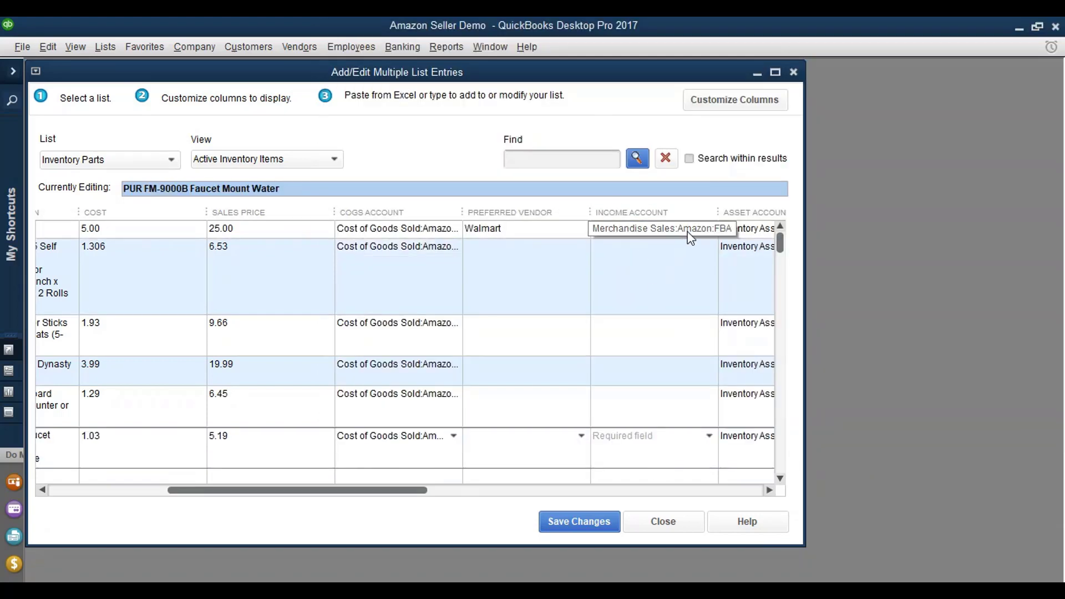
pyautogui.click(653, 278)
pyautogui.hotkey('ctrl', 'v')
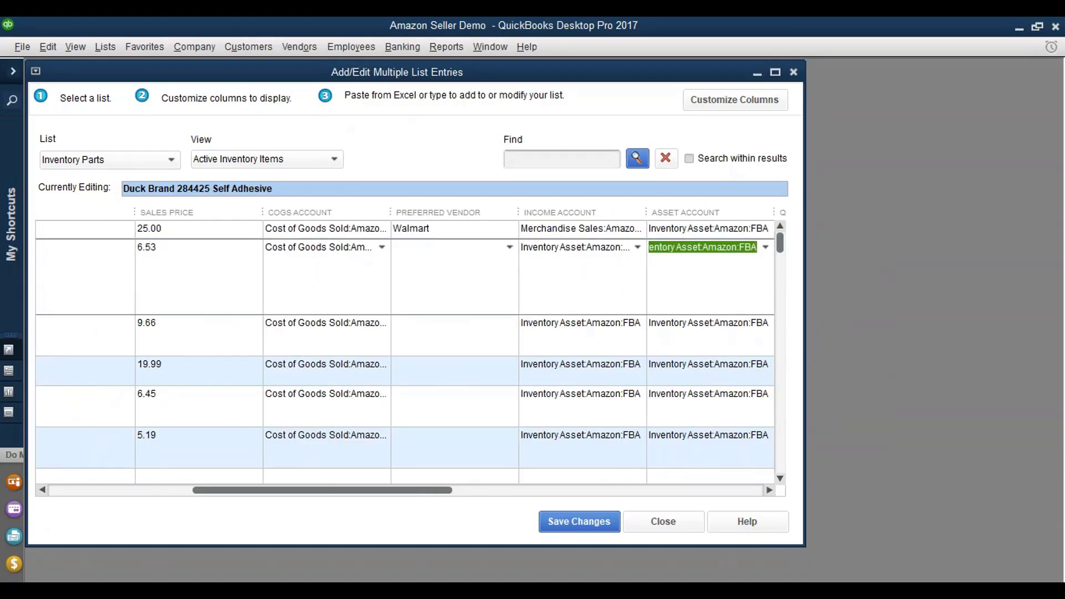
# Step: Switch to Excel and copy the income Account entries in D2:D24
pyautogui.hotkey('alt', 'Tab')
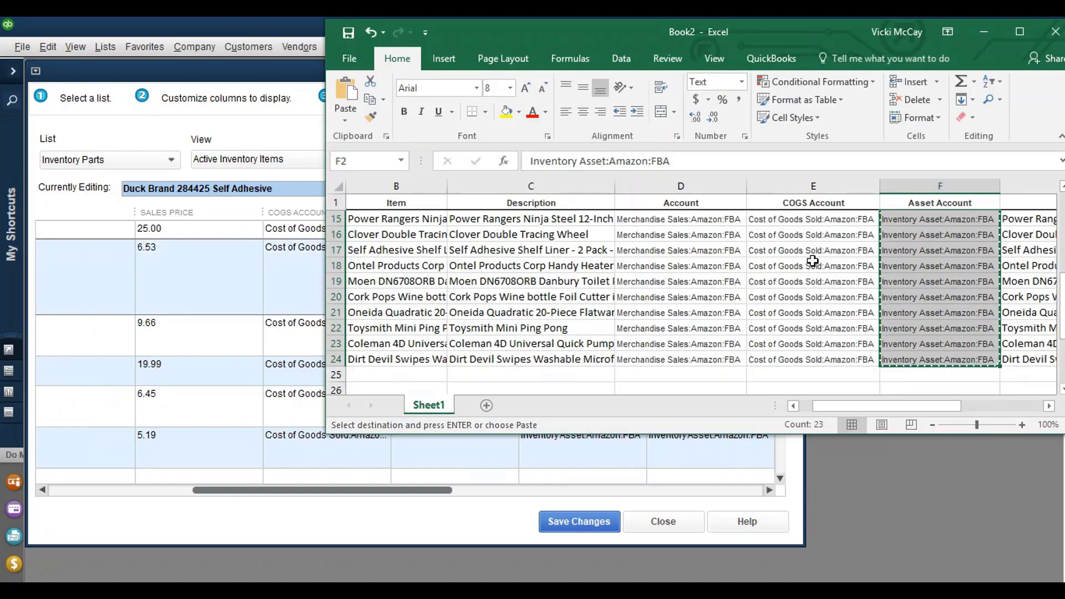
pyautogui.moveTo(705, 358); pyautogui.dragTo(698, 162)
pyautogui.moveTo(687, 220); pyautogui.dragTo(688, 221)
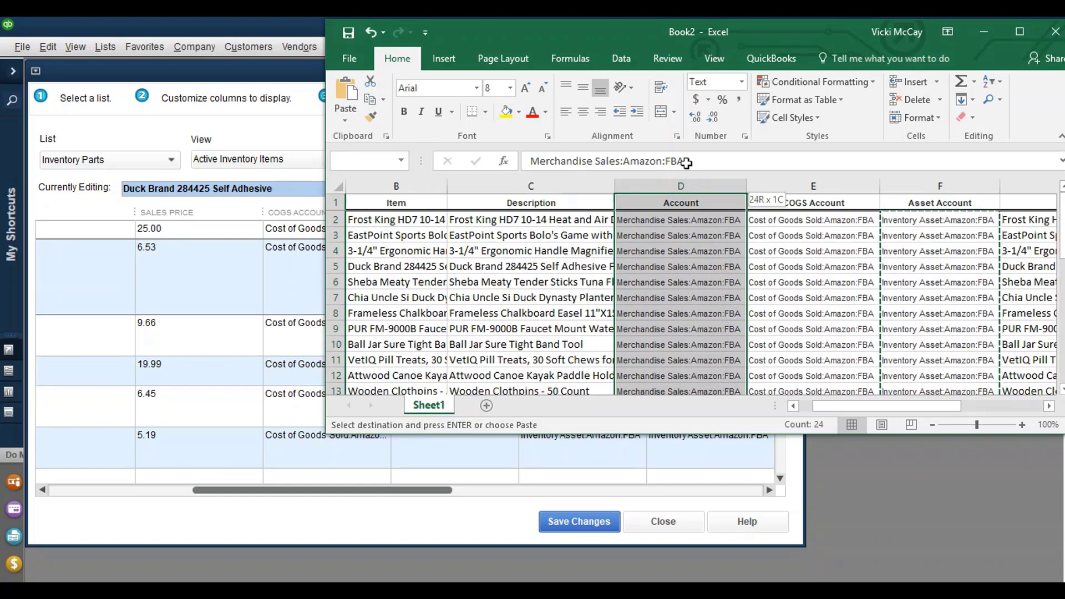
pyautogui.hotkey('ctrl', 'v')
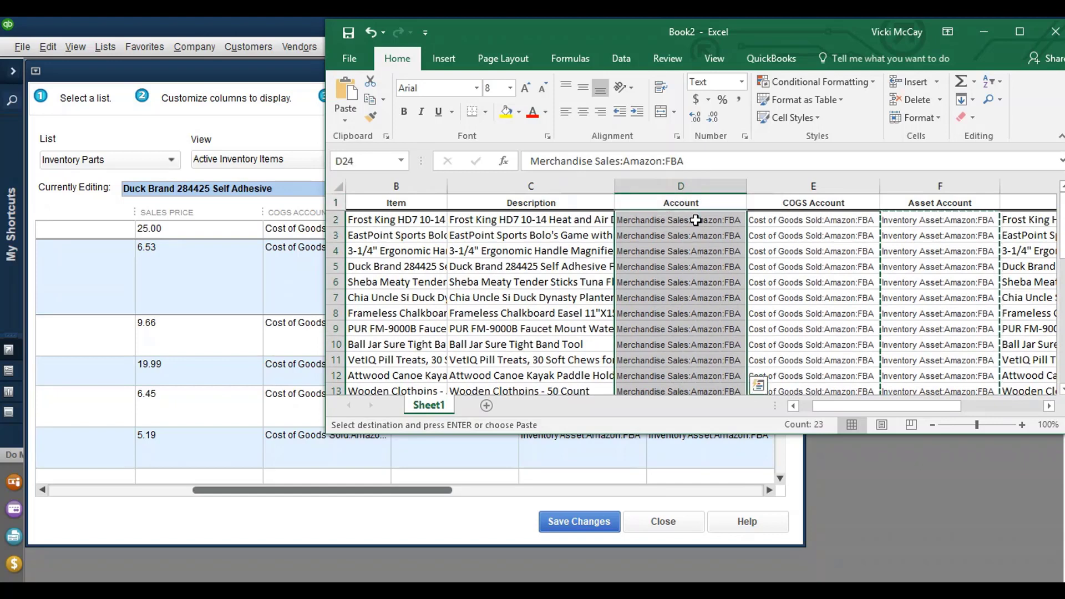
pyautogui.rightClick(694, 221)
pyautogui.click(715, 247)
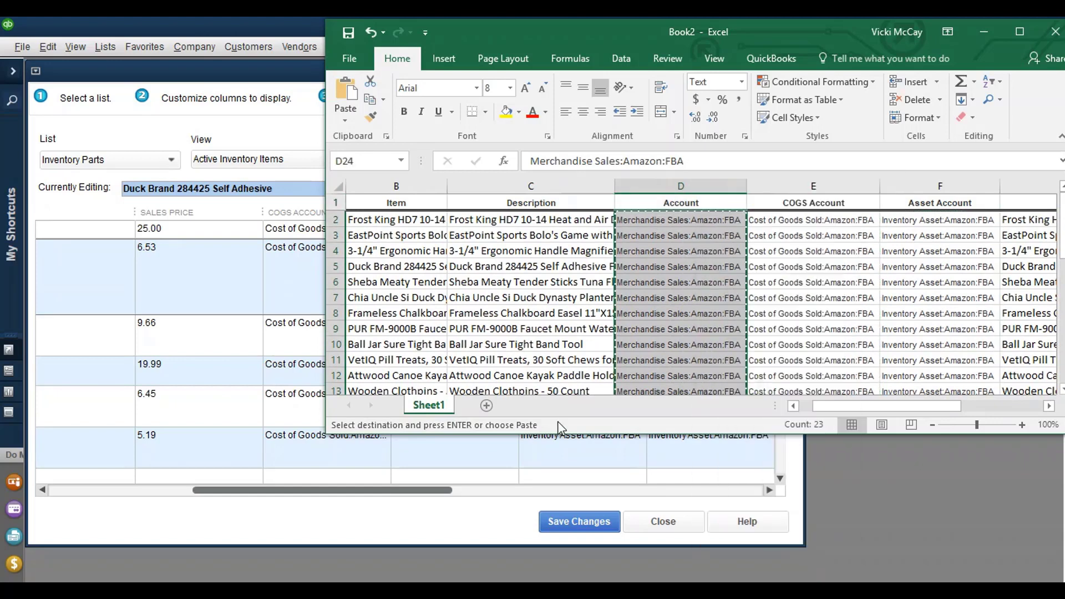
# Step: Switch to QuickBooks, paste the copied merchandise sales accounts over the Income Account column from the Duck Brand 284425 row, and check the rows below
pyautogui.click(524, 477)
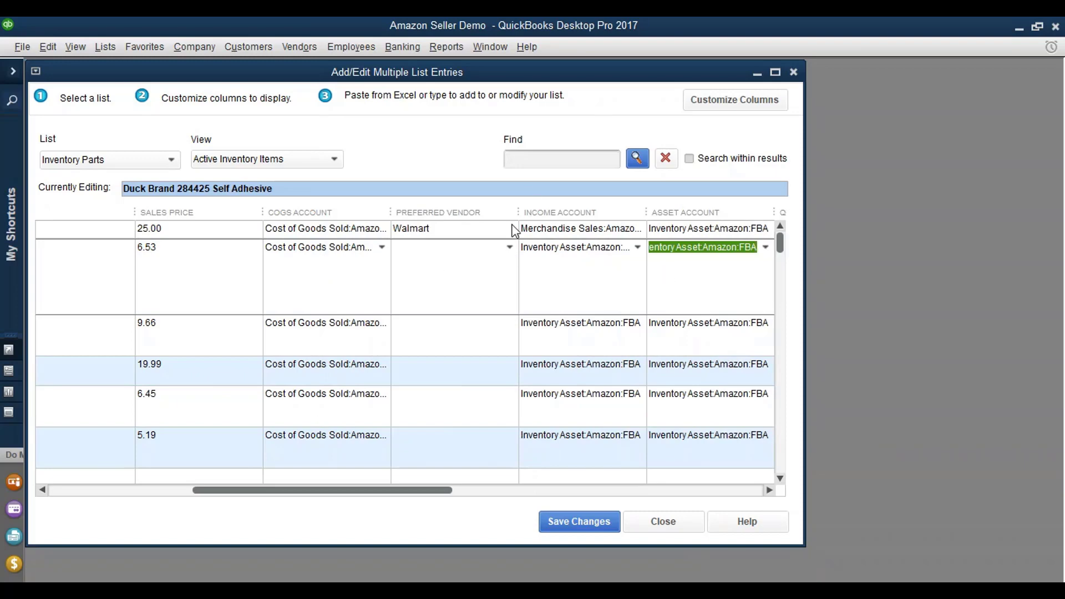
pyautogui.click(601, 292)
pyautogui.hotkey('ctrl', 'v')
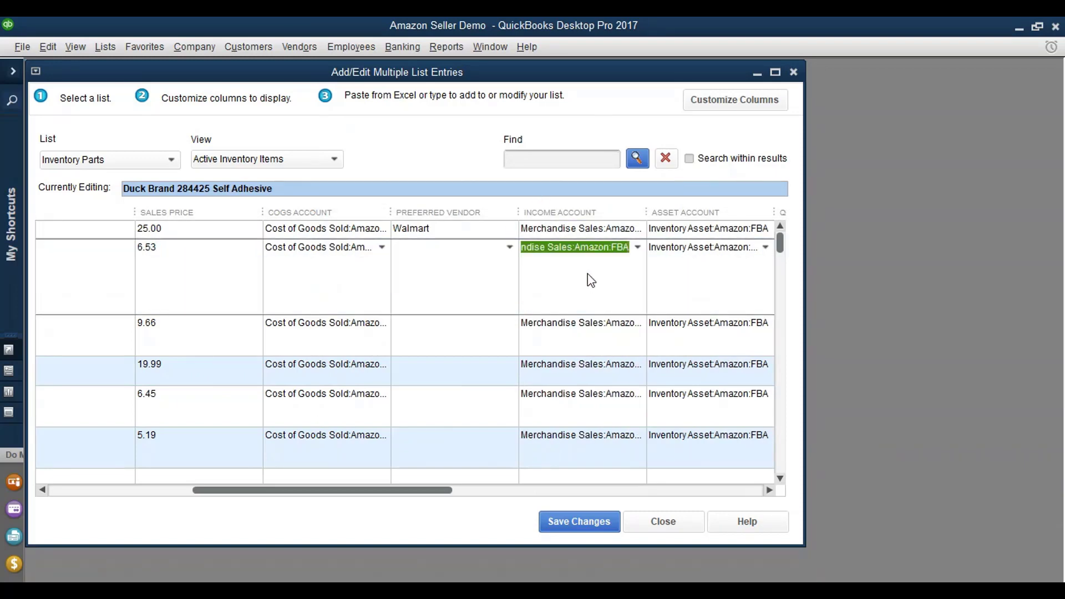
pyautogui.scroll(-3, 590, 280)
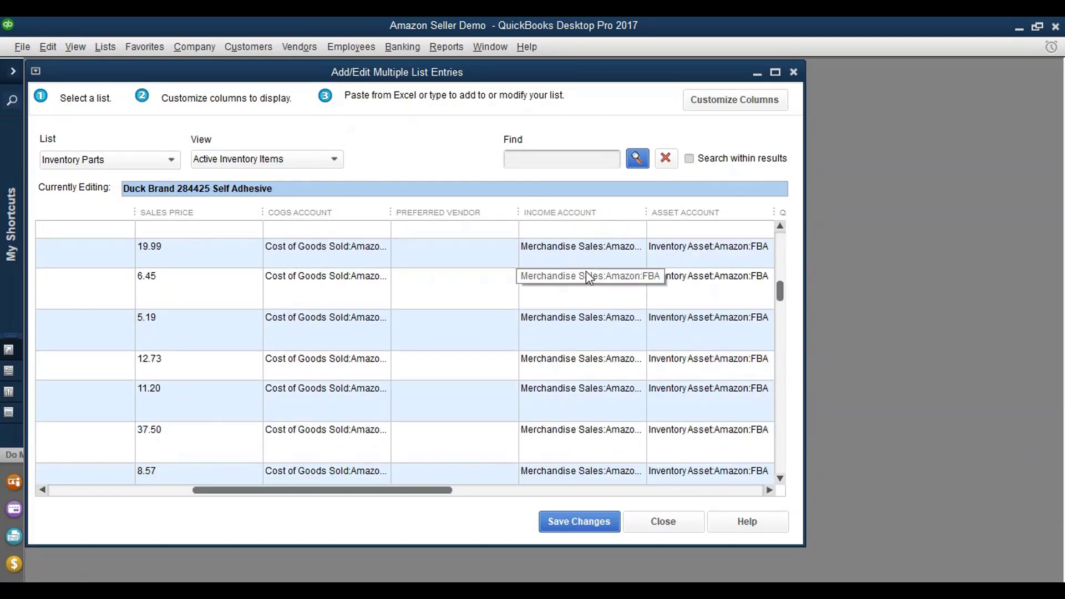
pyautogui.moveTo(780, 292); pyautogui.dragTo(775, 200)
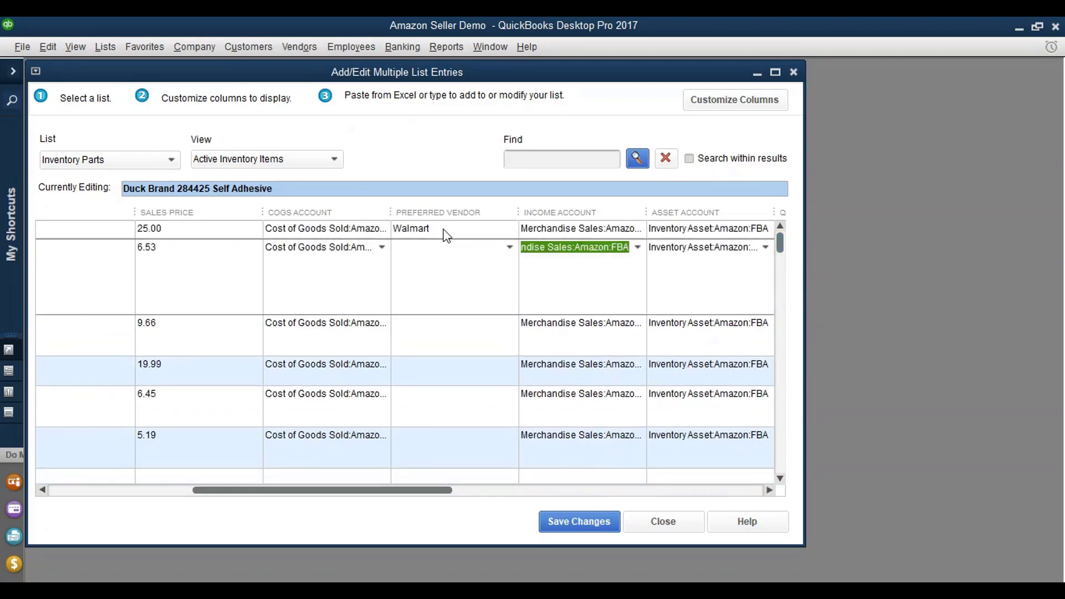
# Step: Check Sample Item 1's preferred vendor, then switch to Excel and copy the Preferred Vendor entries in J2:J24
pyautogui.click(429, 229)
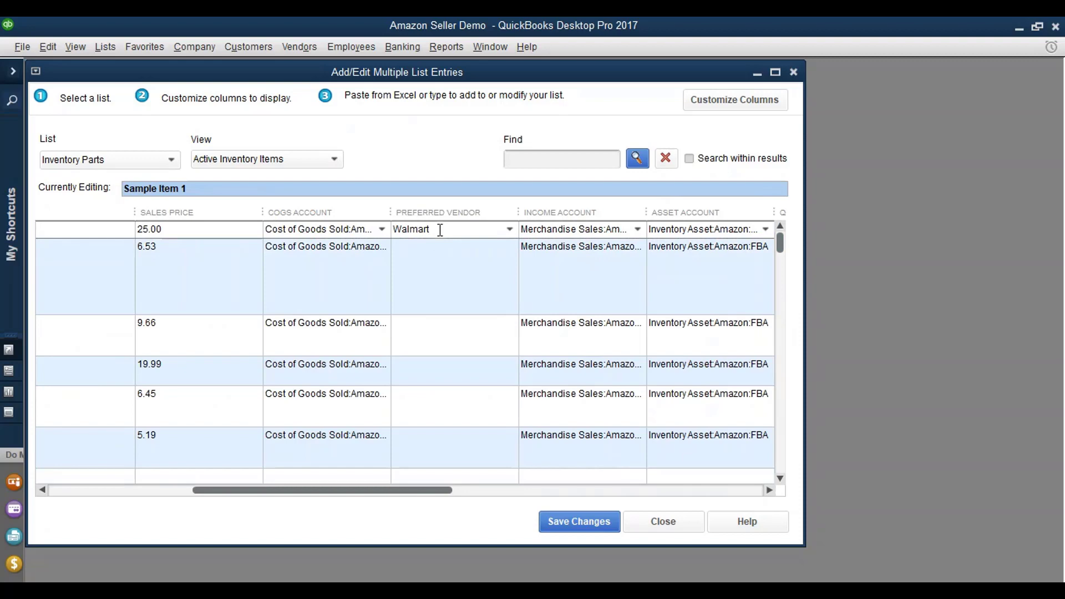
pyautogui.hotkey('alt', 'Tab')
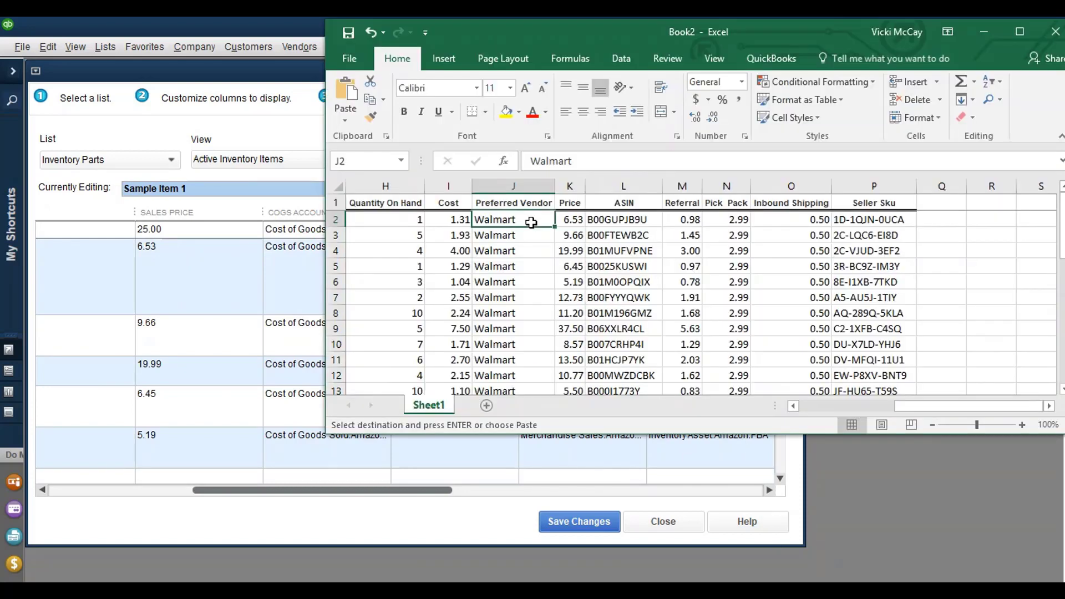
pyautogui.moveTo(531, 222); pyautogui.dragTo(528, 347)
pyautogui.rightClick(522, 331)
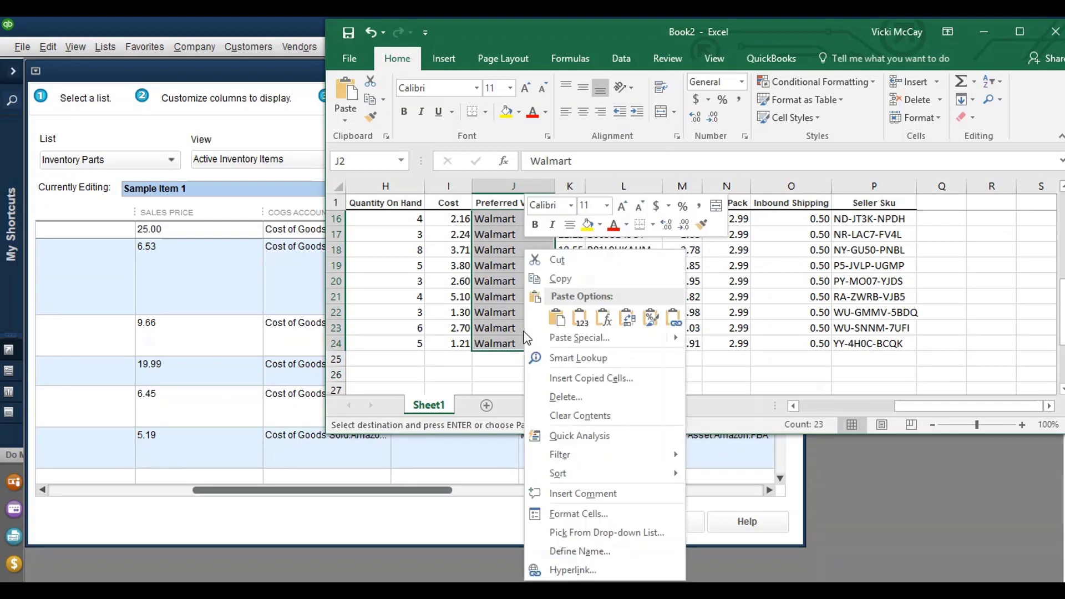
pyautogui.click(559, 280)
# Step: Switch to QuickBooks and paste the Walmart entries into the Preferred Vendor column, starting at the Duck Brand 284425 row
pyautogui.hotkey('alt', 'Tab')
pyautogui.rightClick(291, 251)
pyautogui.click(323, 292)
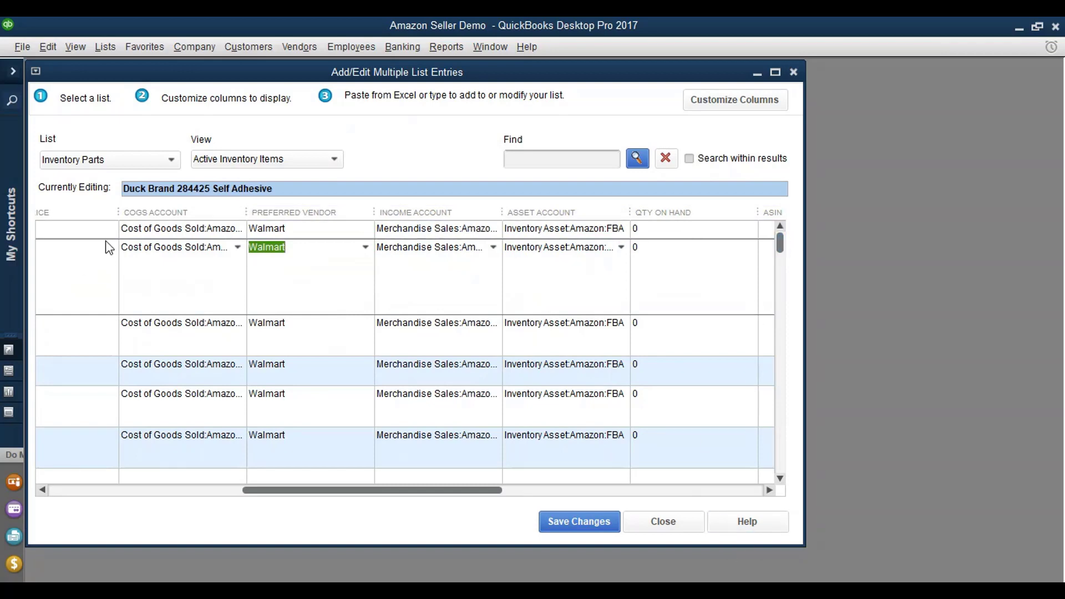
# Step: Copy the Quantity On Hand values in H2:H24 from Excel and paste them into QuickBooks' Qty On Hand column from the Duck Brand 284425 row
pyautogui.click(684, 231)
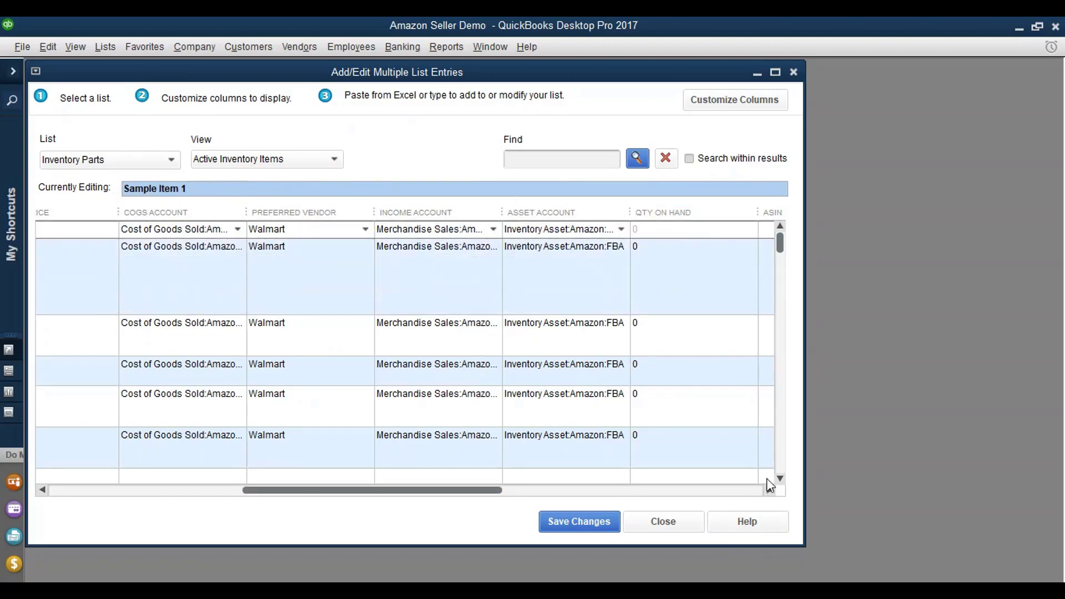
pyautogui.hotkey('alt', 'Tab')
pyautogui.scroll(5, 660, 324)
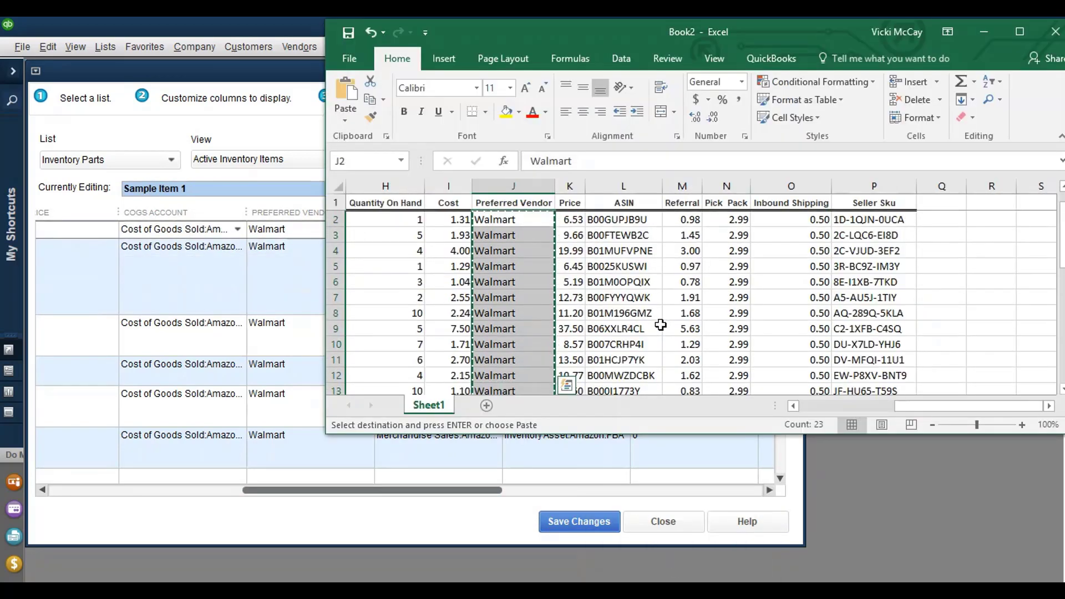
pyautogui.click(391, 221)
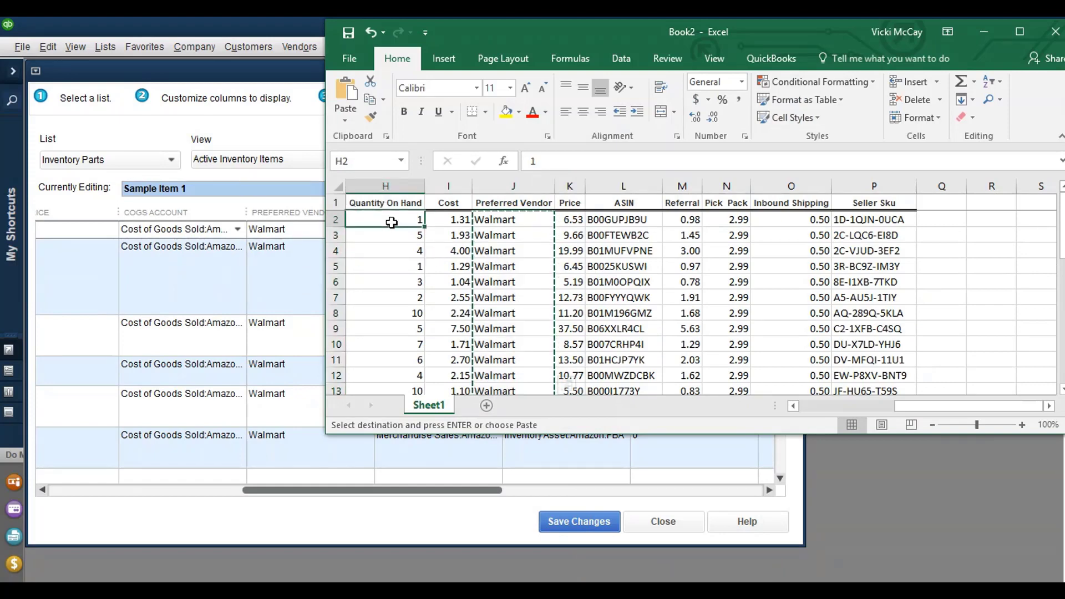
pyautogui.moveTo(392, 221); pyautogui.dragTo(377, 436)
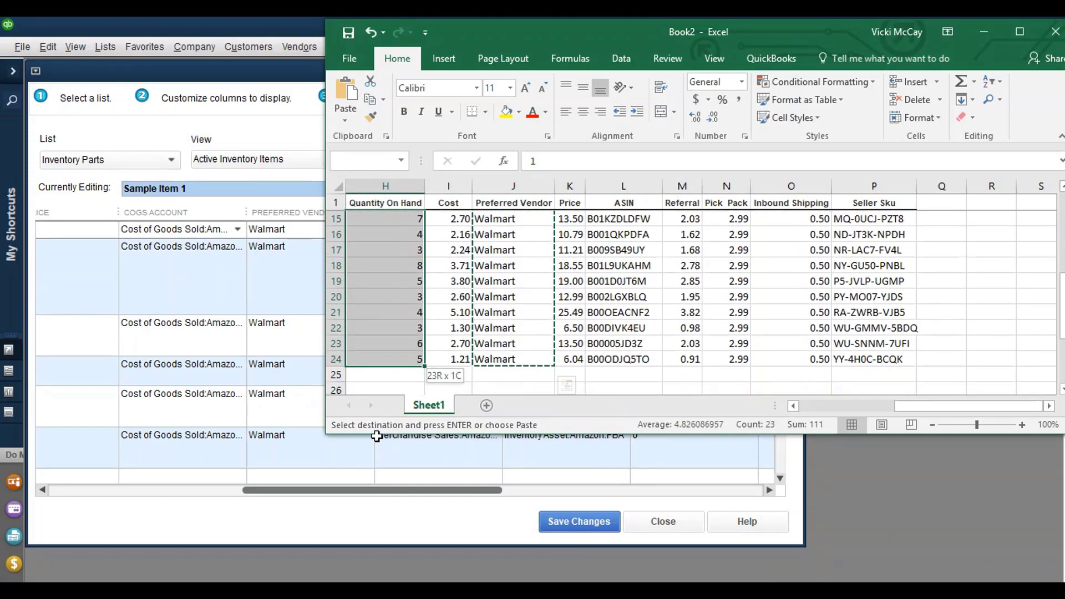
pyautogui.rightClick(370, 334)
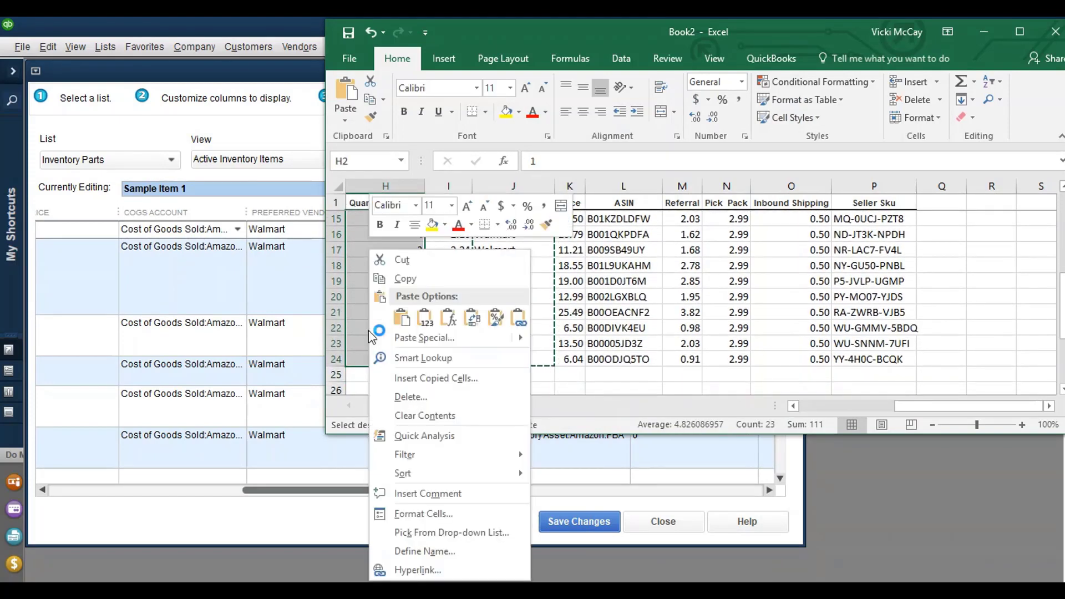
pyautogui.click(405, 280)
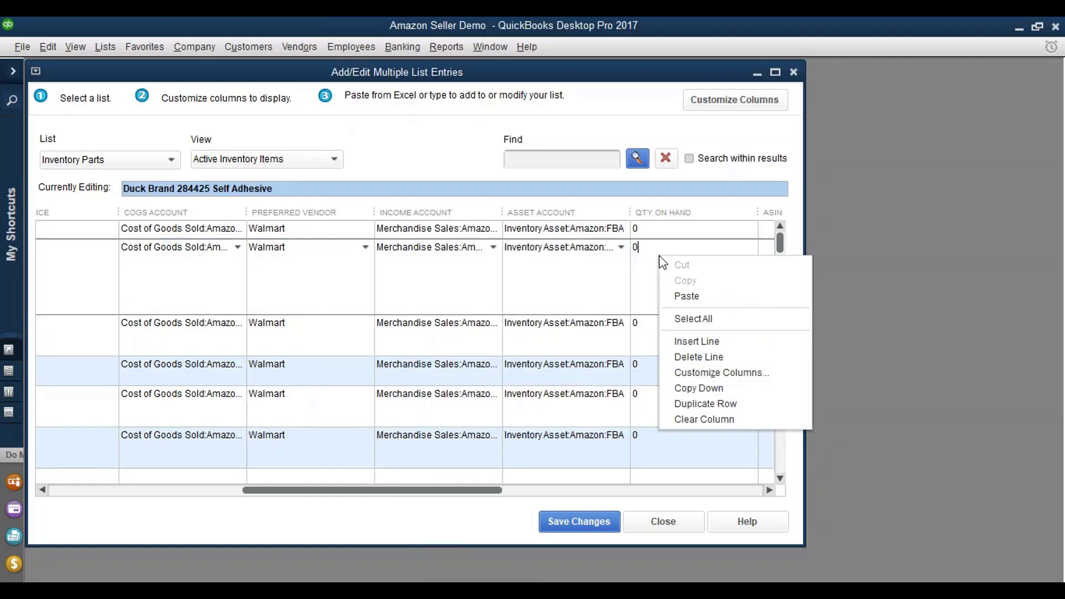
pyautogui.click(688, 300)
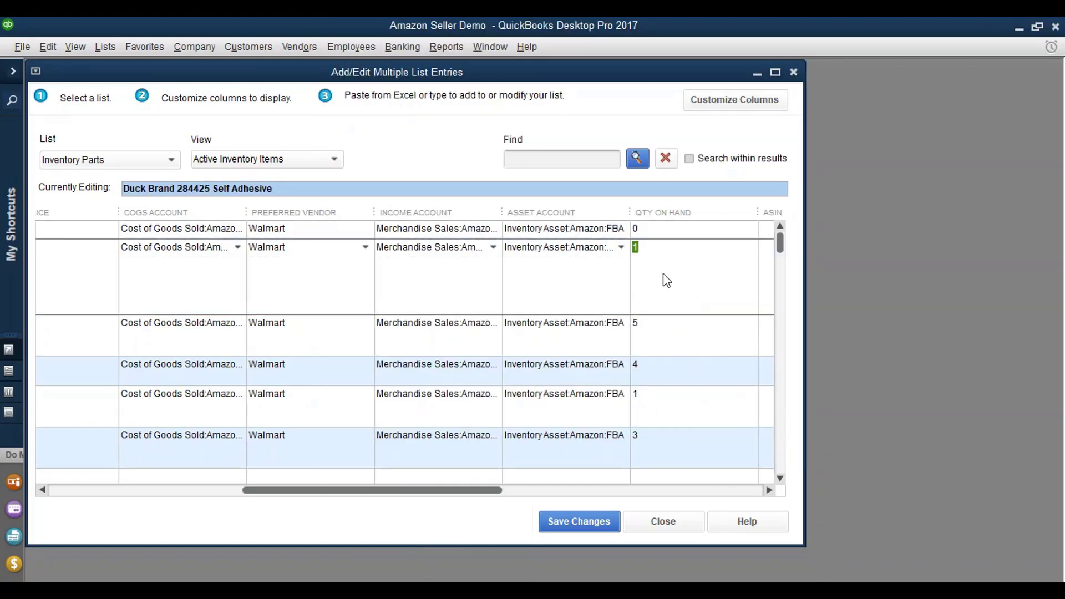
# Step: Locate the ASIN column in the QuickBooks list, then switch to Excel and copy the ASIN values in L2:L24
pyautogui.click(769, 489)
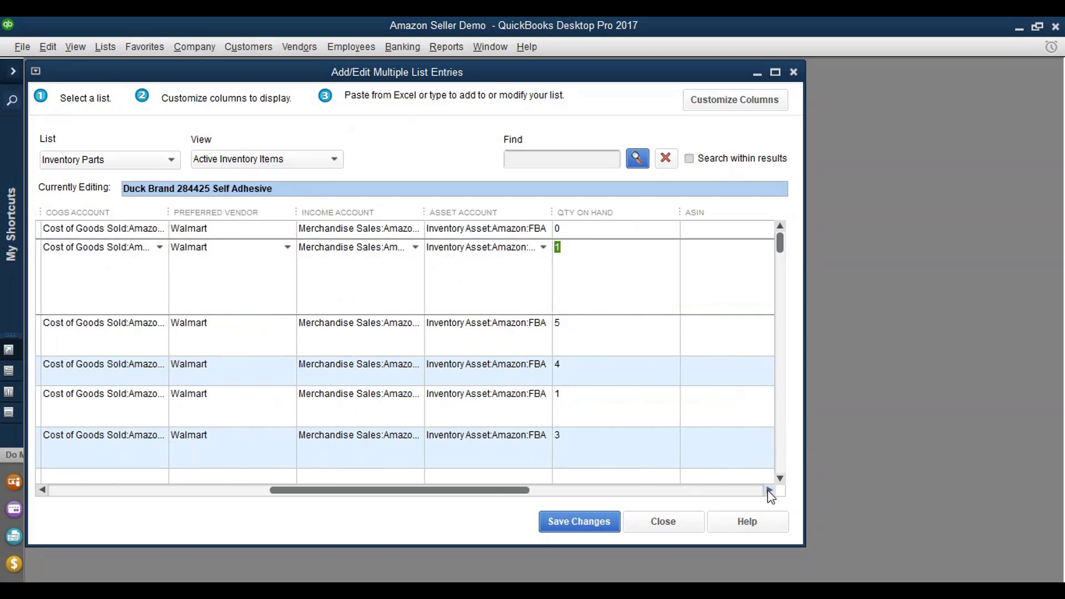
pyautogui.click(769, 489)
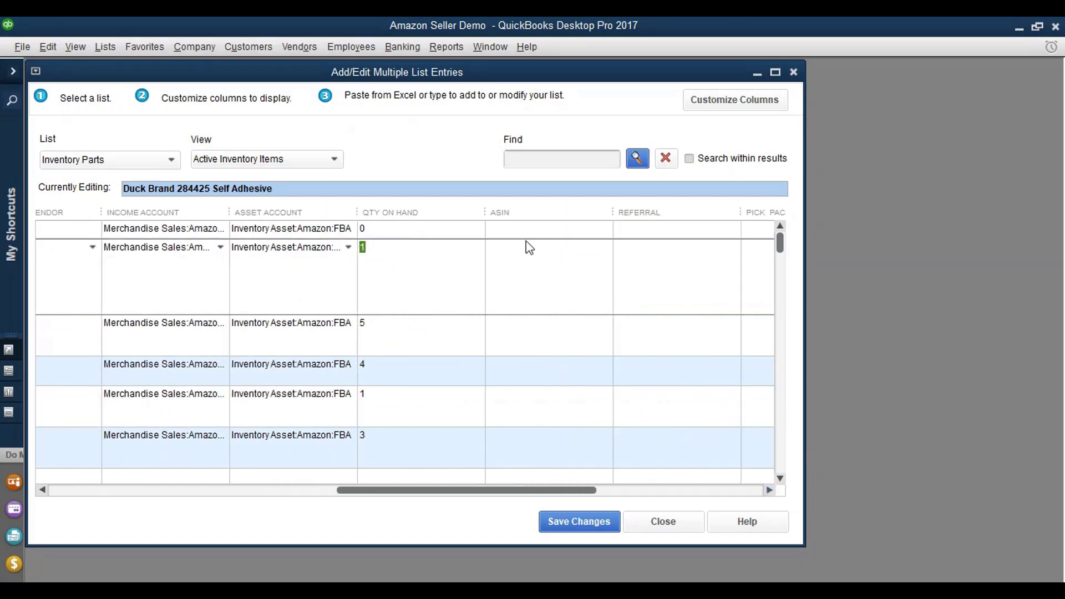
pyautogui.click(535, 253)
pyautogui.click(626, 580)
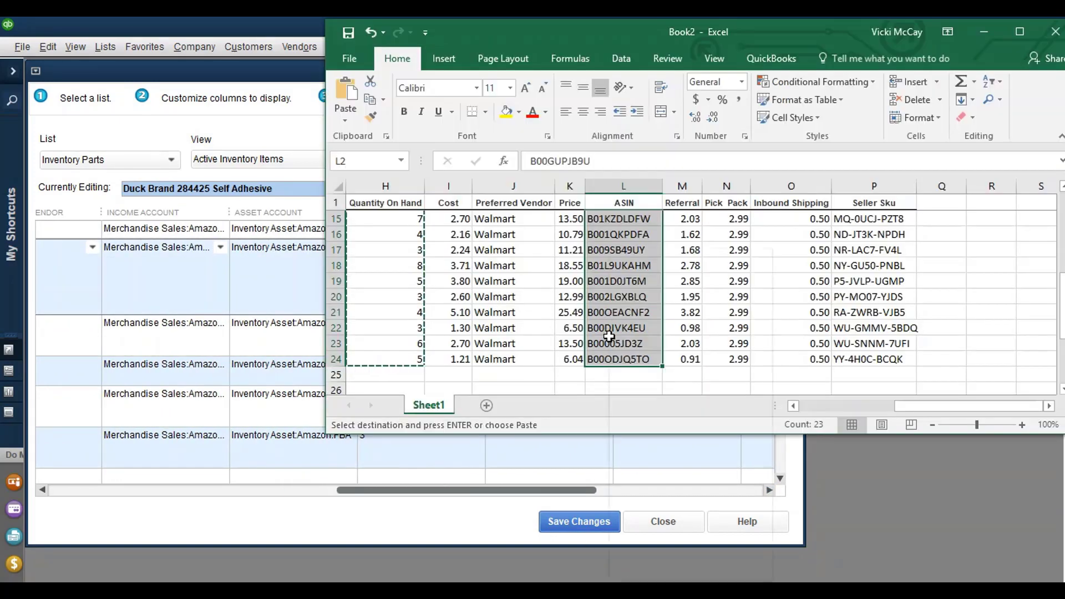
pyautogui.rightClick(606, 250)
pyautogui.click(638, 275)
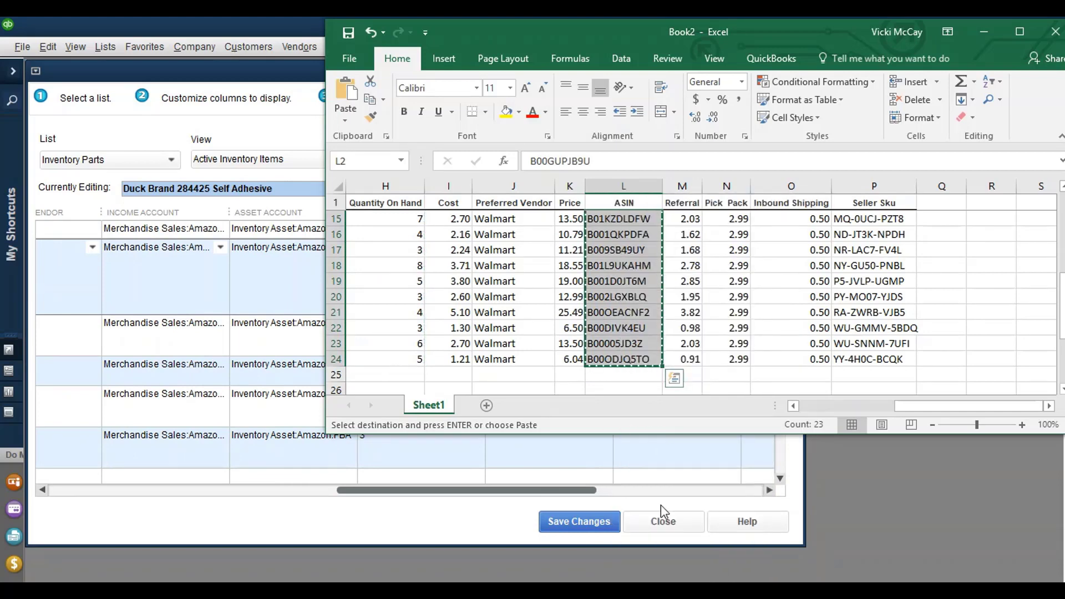
# Step: Switch to QuickBooks and paste the copied ASIN values into the ASIN column, starting at the Duck Brand 284425 row
pyautogui.click(507, 534)
pyautogui.rightClick(497, 253)
pyautogui.click(522, 293)
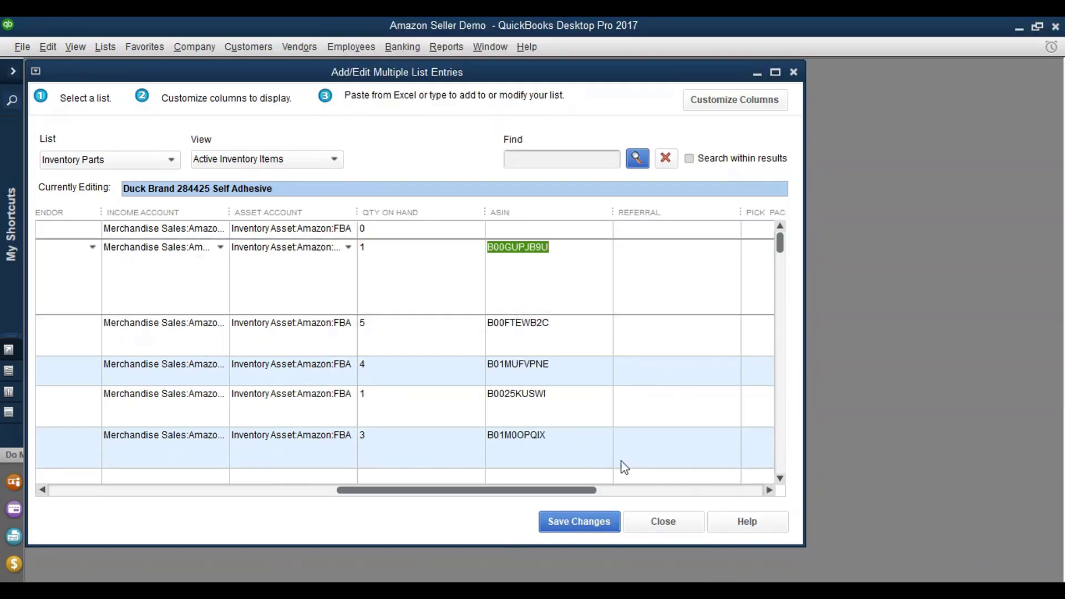
# Step: Copy the Referral values in M2:M24 from Excel and paste them into QuickBooks' Referral column from the Duck Brand 284425 row
pyautogui.click(627, 580)
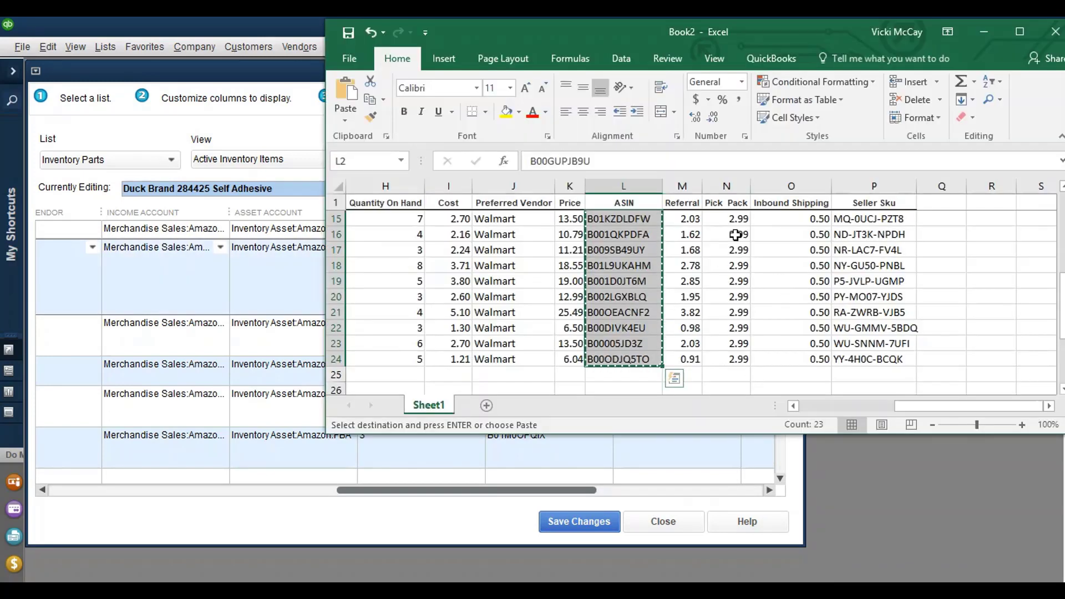
pyautogui.moveTo(682, 359); pyautogui.dragTo(682, 218)
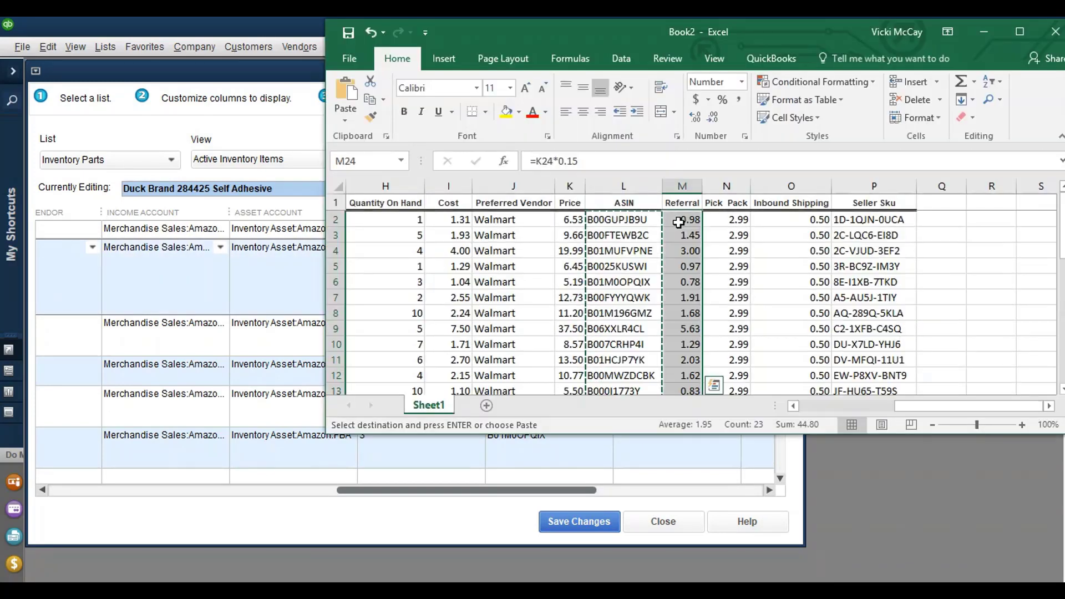
pyautogui.rightClick(682, 220)
pyautogui.click(710, 253)
pyautogui.click(333, 535)
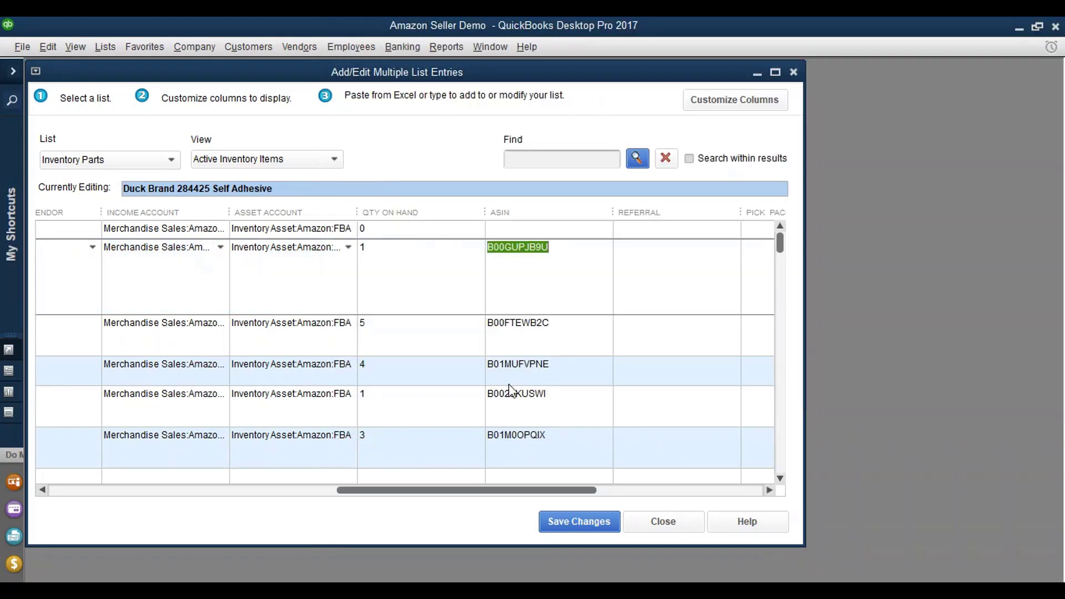
pyautogui.click(652, 249)
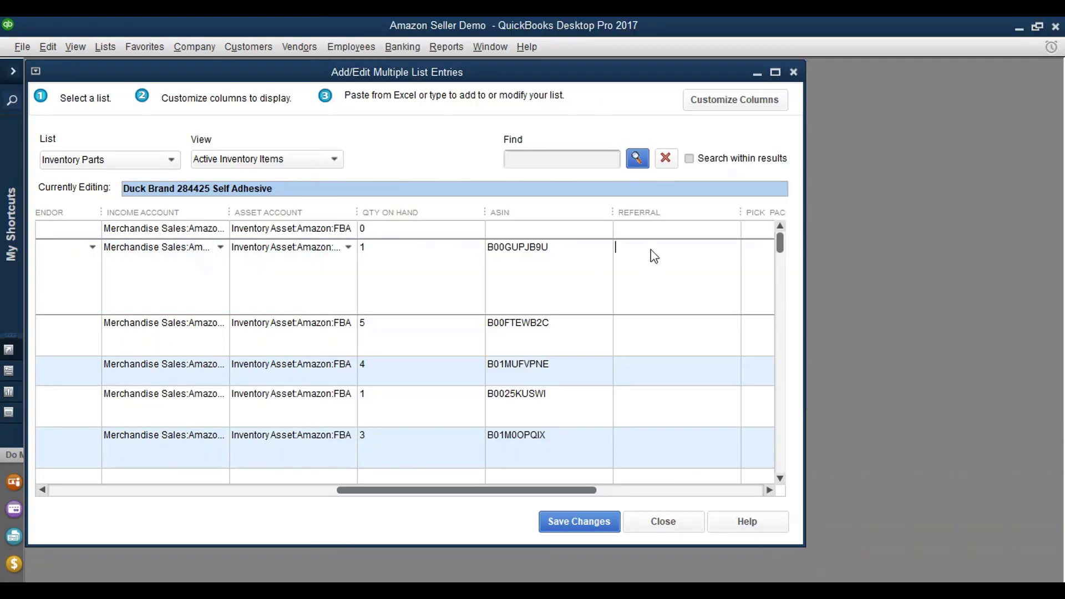
pyautogui.rightClick(654, 255)
pyautogui.click(672, 293)
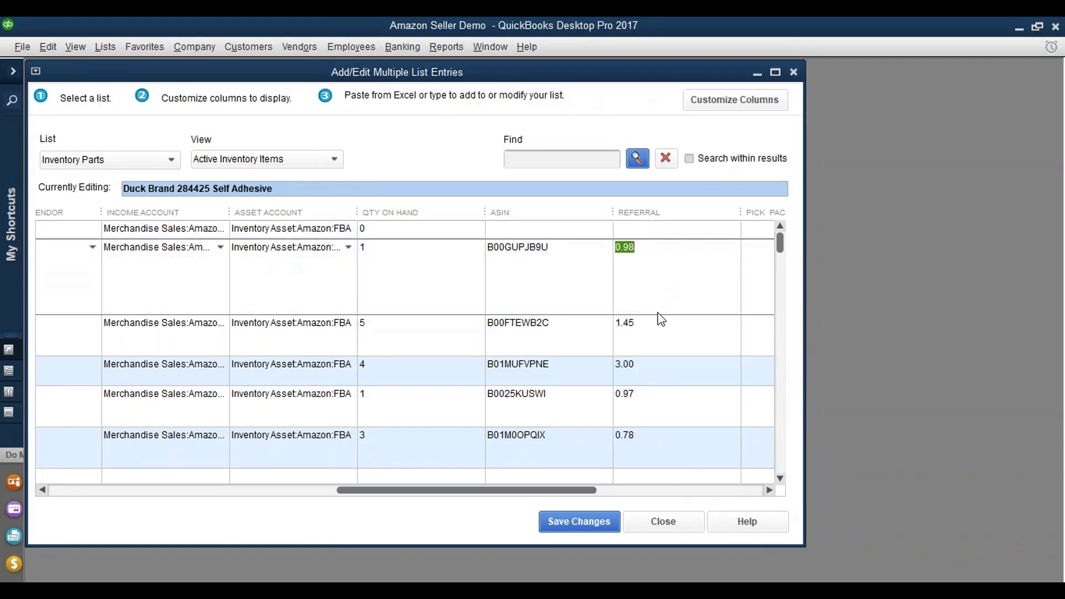
# Step: Copy the Pick Pack values in N2:N24 from Excel and paste them into QuickBooks' Pick Pack column from the Duck Brand 284425 row
pyautogui.moveTo(499, 491); pyautogui.dragTo(605, 507)
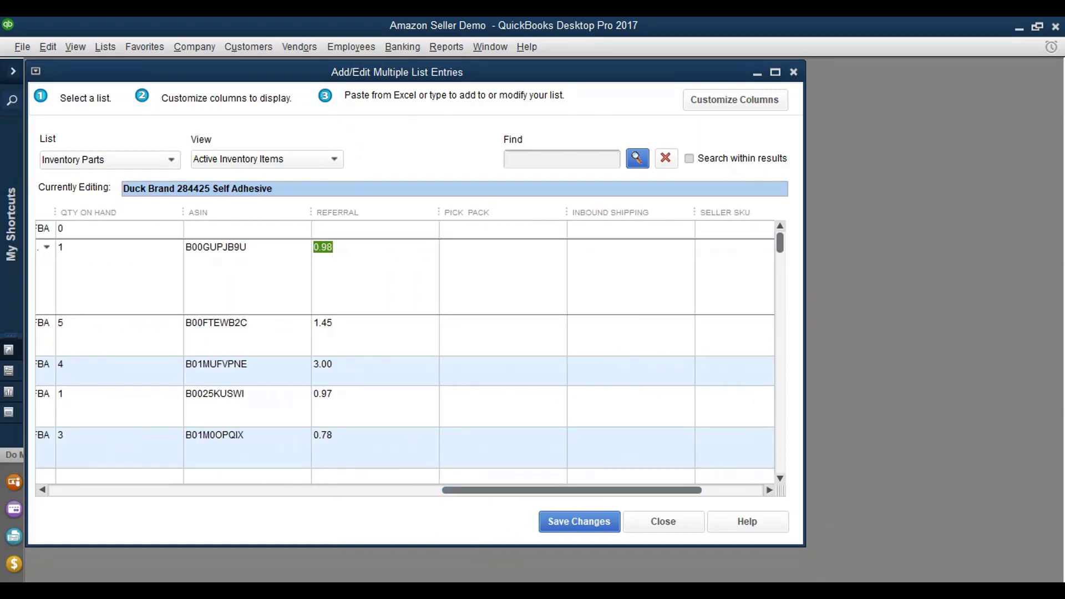
pyautogui.hotkey('alt', 'Tab')
pyautogui.click(736, 219)
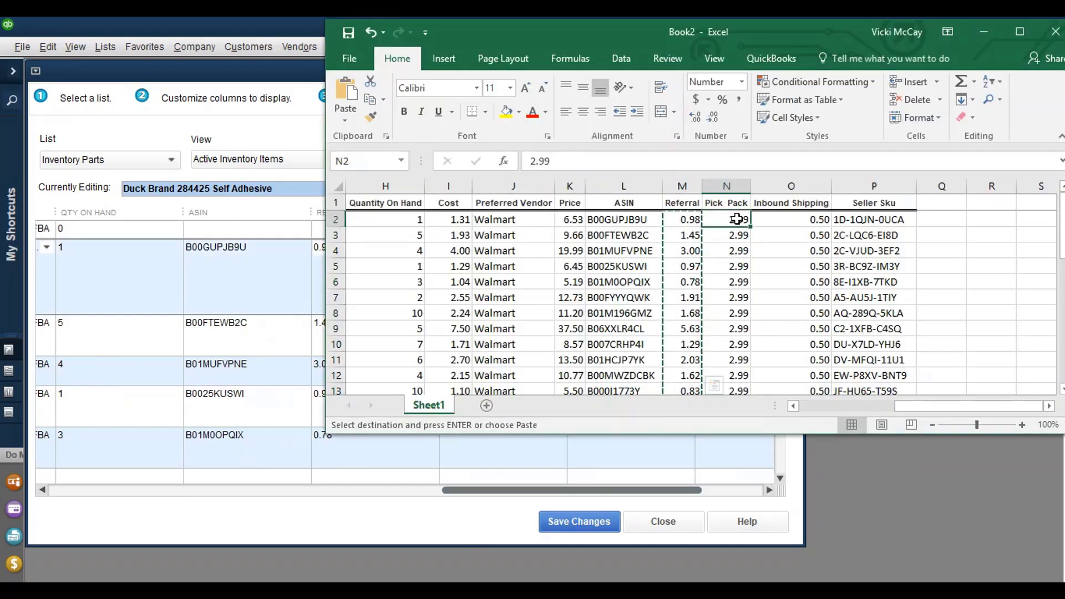
pyautogui.moveTo(736, 219); pyautogui.dragTo(727, 359)
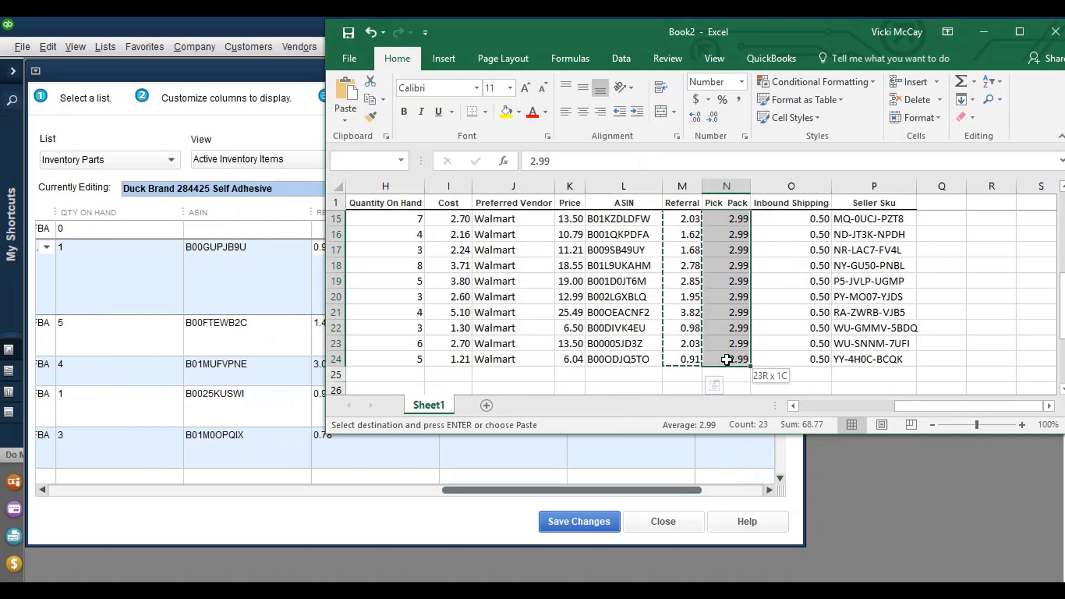
pyautogui.rightClick(723, 313)
pyautogui.click(766, 49)
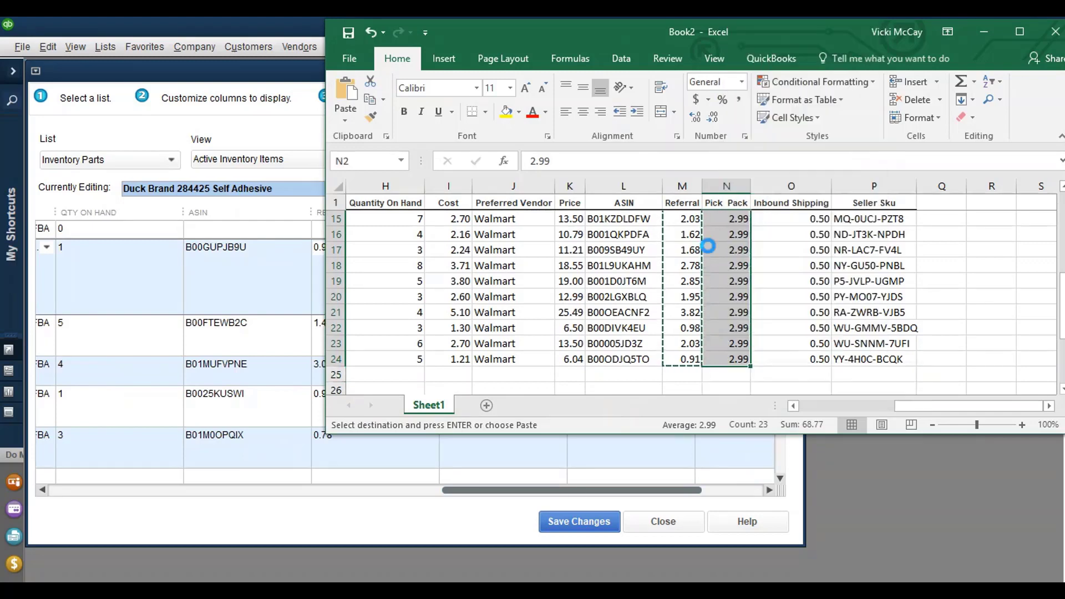
pyautogui.click(391, 535)
pyautogui.rightClick(494, 244)
pyautogui.click(511, 288)
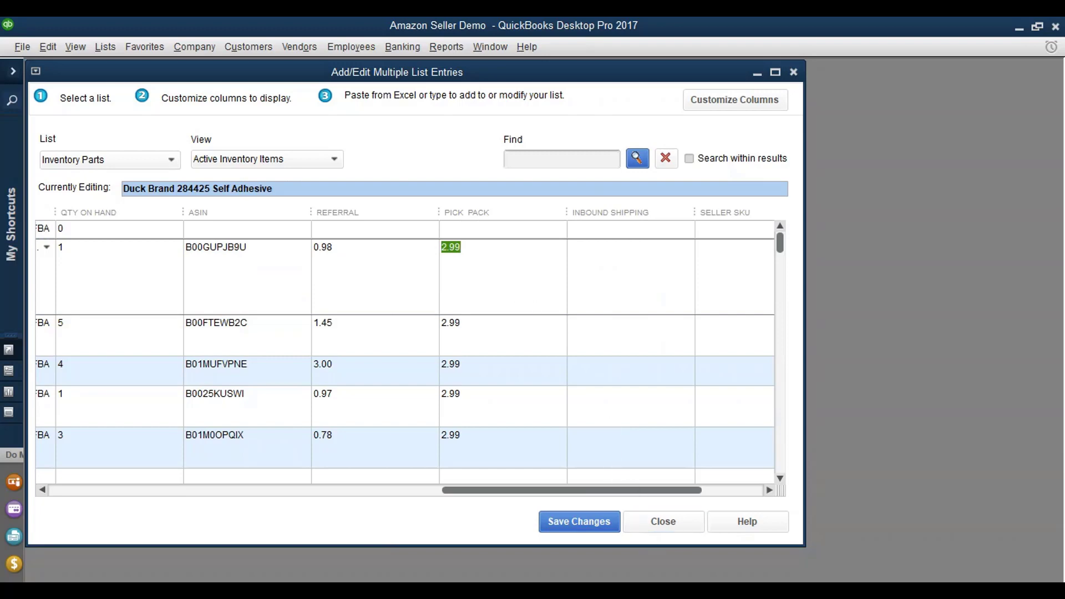
pyautogui.click(398, 229)
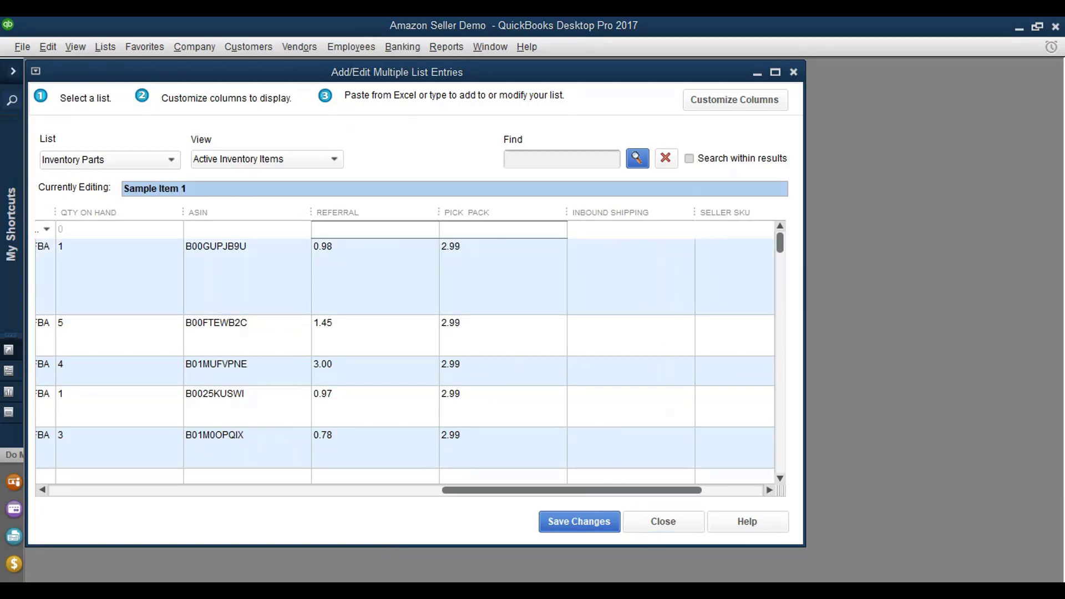
# Step: Copy the Inbound Shipping values in O2:O24 from Excel and paste them into QuickBooks' Inbound Shipping column from the Duck Brand 284425 row
pyautogui.click(707, 582)
pyautogui.moveTo(791, 382); pyautogui.dragTo(790, 221)
pyautogui.rightClick(790, 221)
pyautogui.click(803, 251)
pyautogui.click(338, 519)
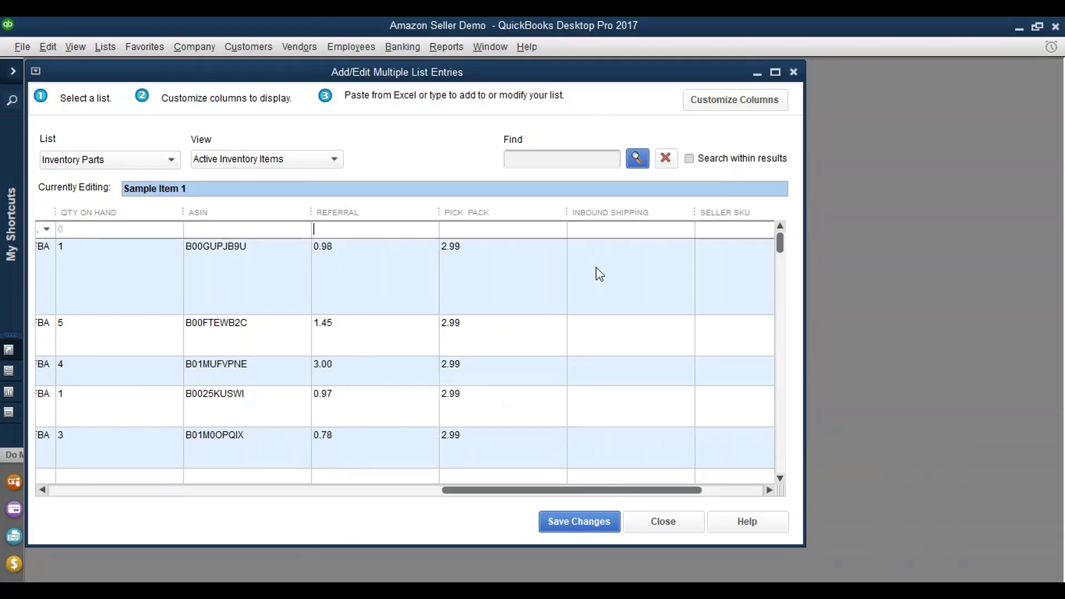
pyautogui.click(626, 248)
pyautogui.rightClick(626, 247)
pyautogui.click(658, 288)
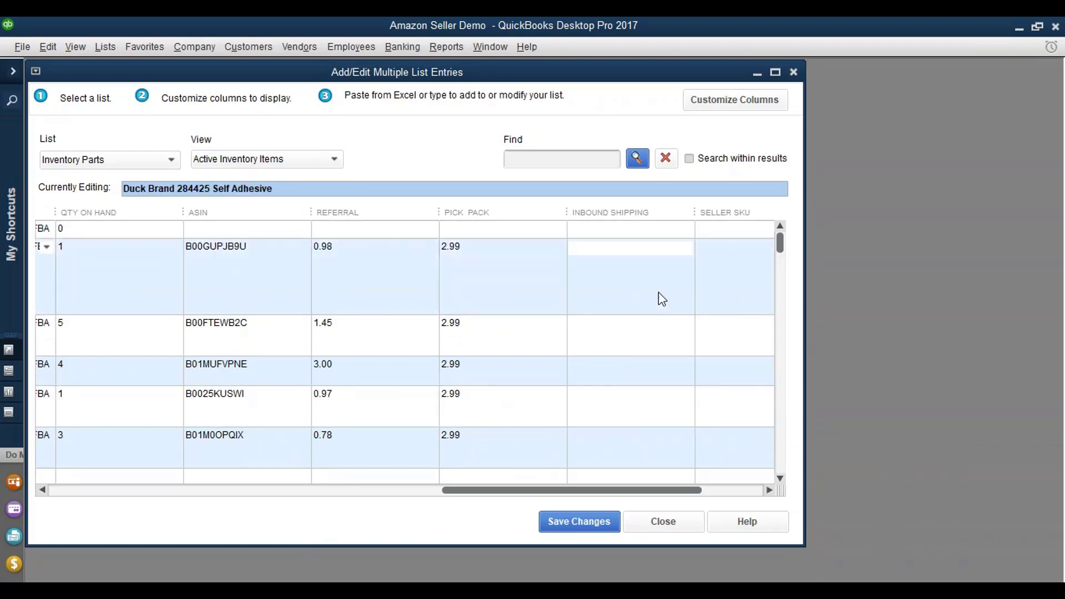
pyautogui.click(493, 449)
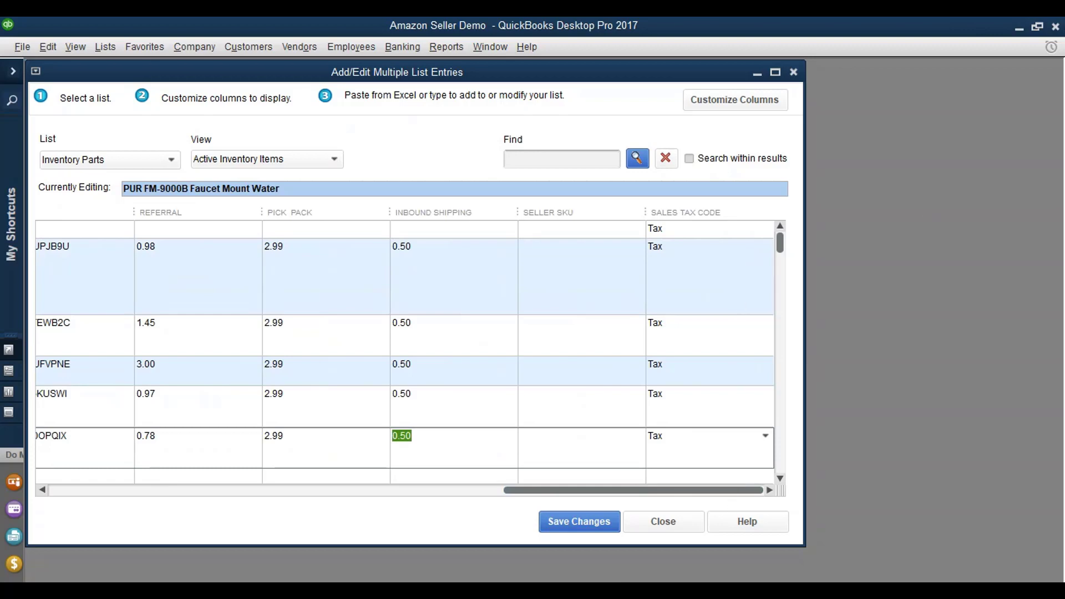
# Step: Copy the Seller Sku values in P2:P24 from Excel and paste them into QuickBooks' Seller SKU column from the Duck Brand 284425 row
pyautogui.hotkey('alt', 'Tab')
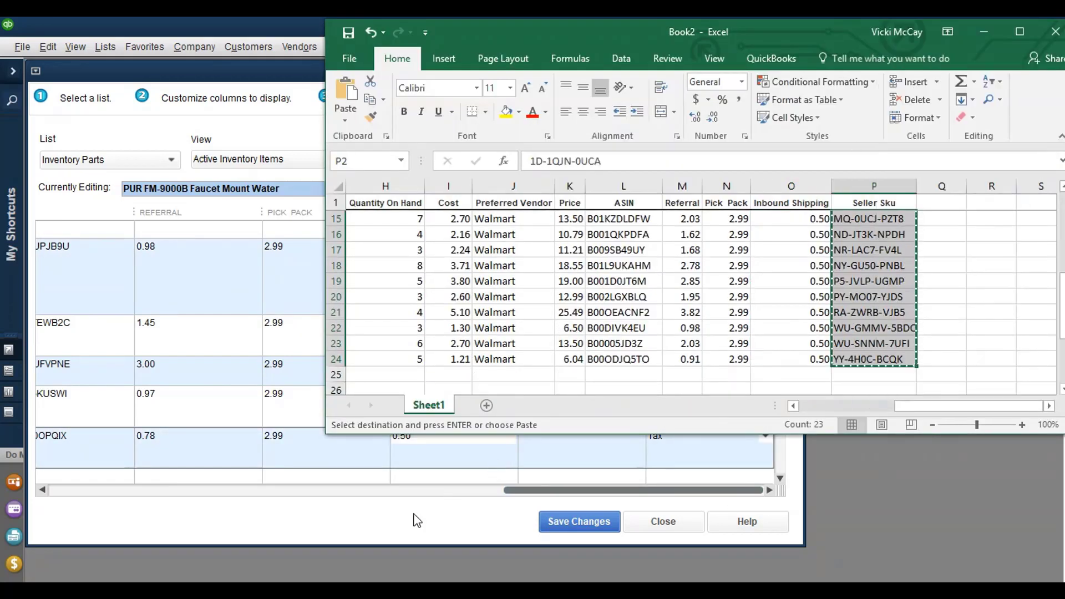
pyautogui.click(415, 520)
pyautogui.click(553, 253)
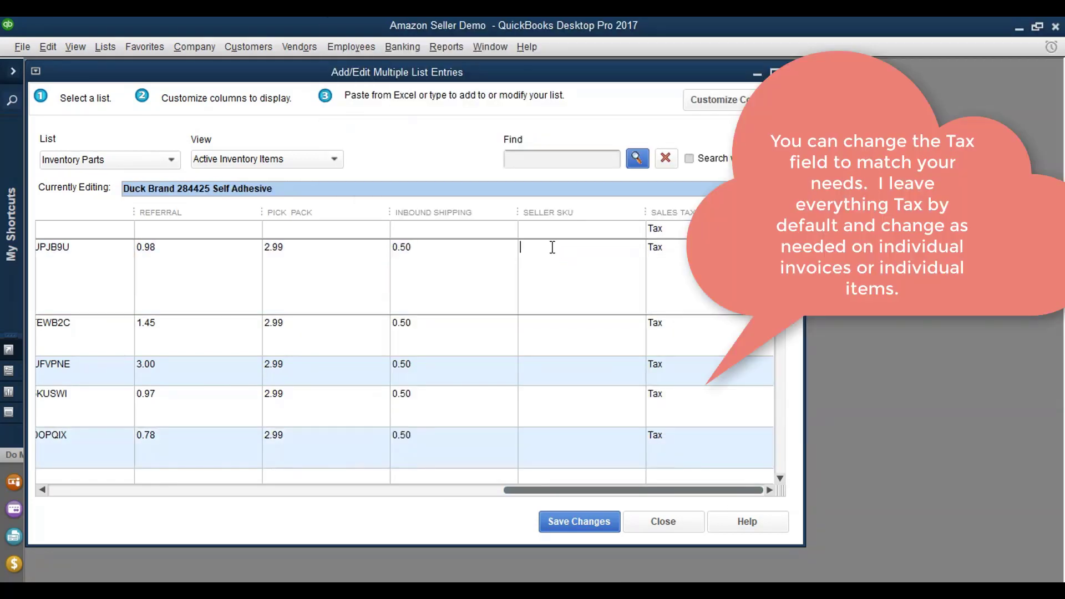
pyautogui.rightClick(553, 253)
pyautogui.click(565, 284)
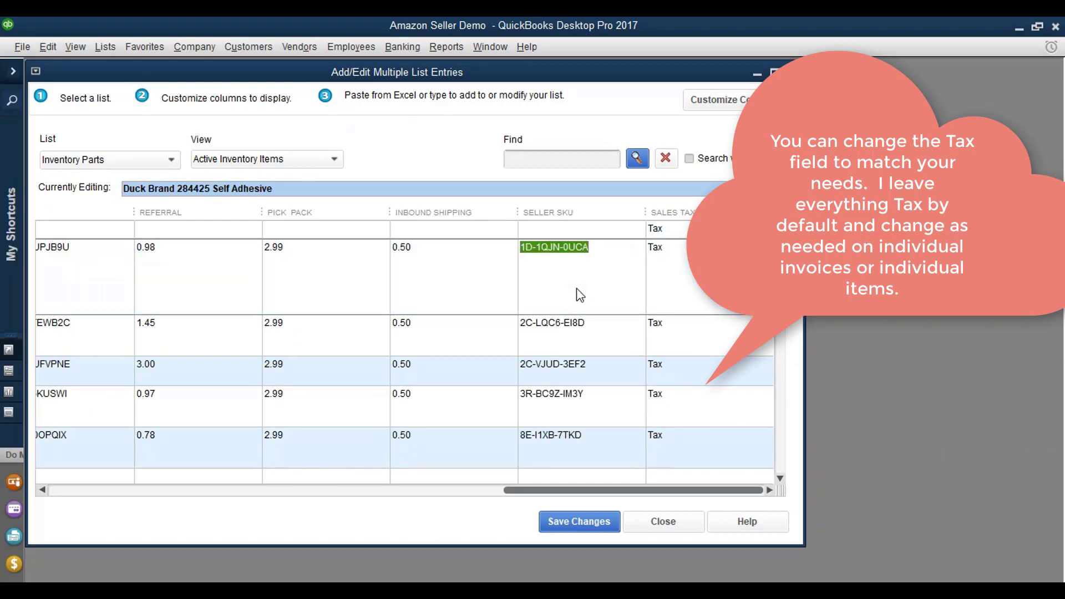
# Step: Maximize the list entries window and check the pasted columns down to the last row for missing or misaligned data
pyautogui.moveTo(563, 491); pyautogui.dragTo(42, 452)
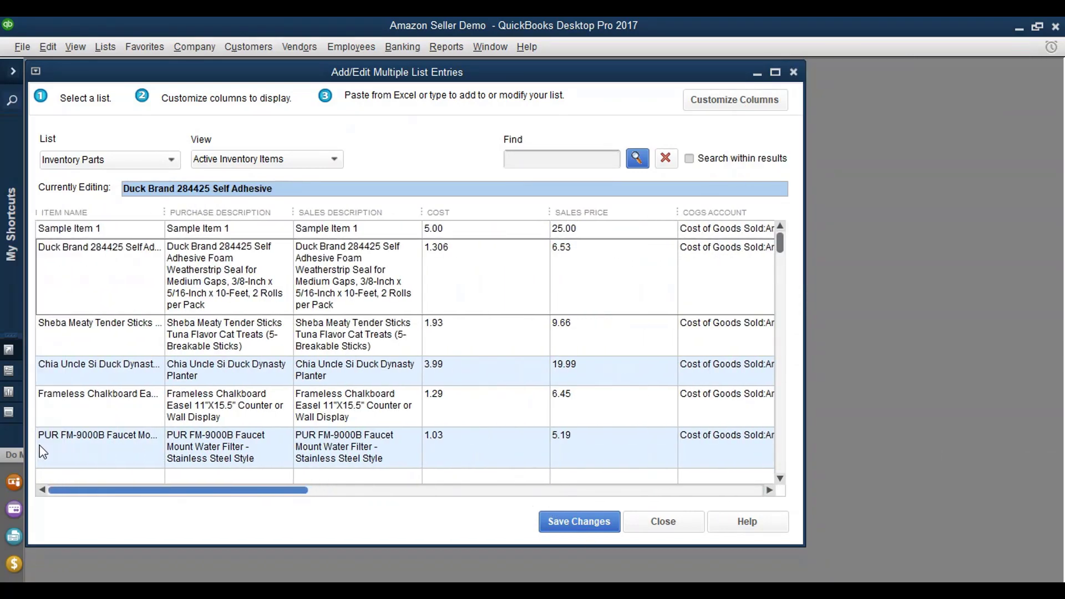
pyautogui.click(775, 73)
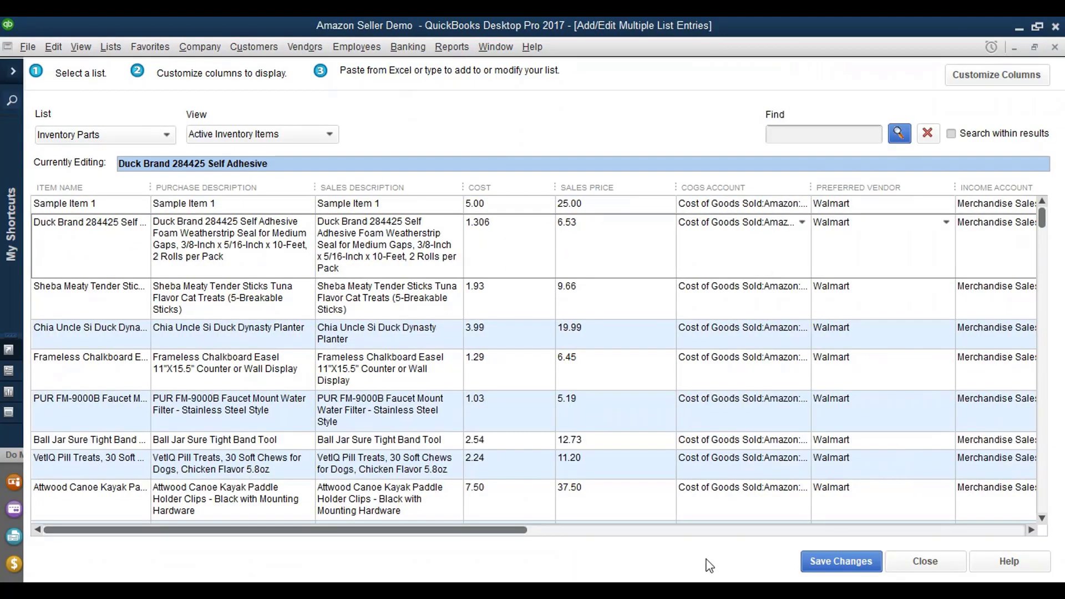
pyautogui.click(1032, 529)
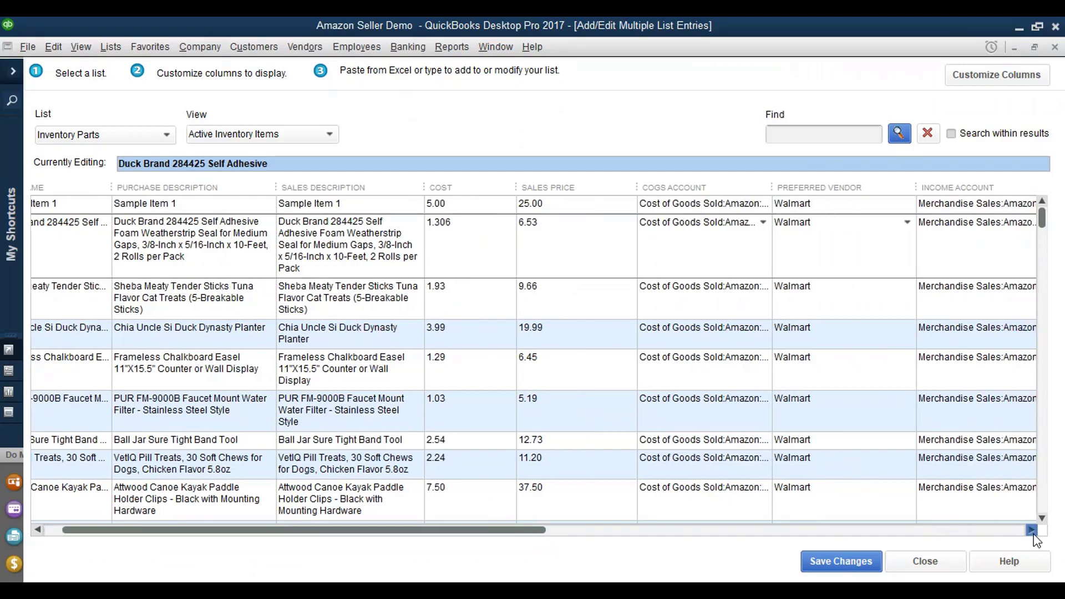
pyautogui.click(1031, 530)
pyautogui.click(1031, 530)
pyautogui.click(1031, 529)
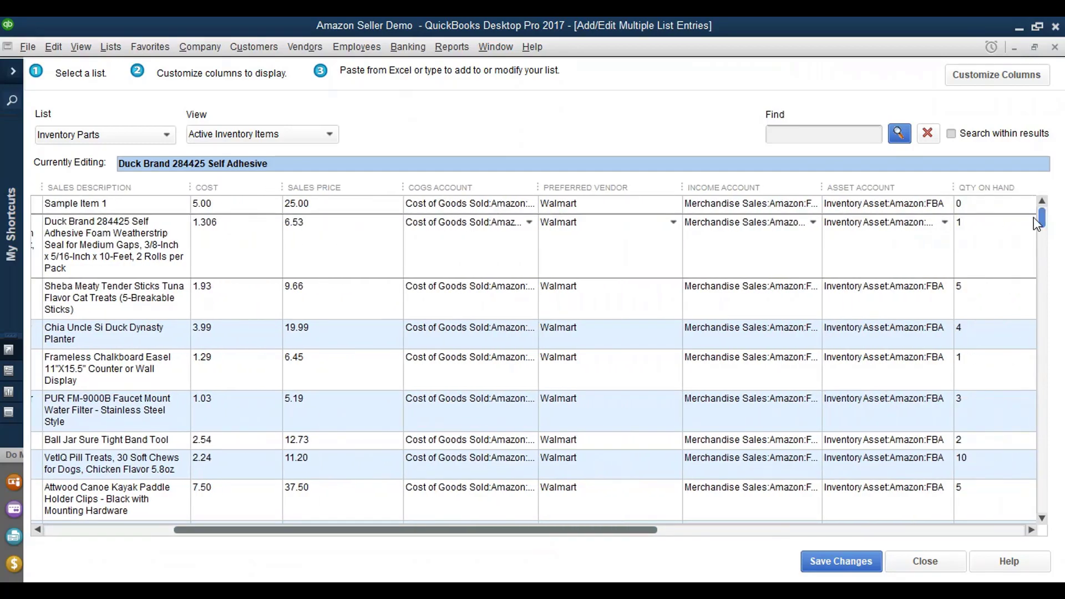
pyautogui.moveTo(1043, 223); pyautogui.dragTo(1046, 498)
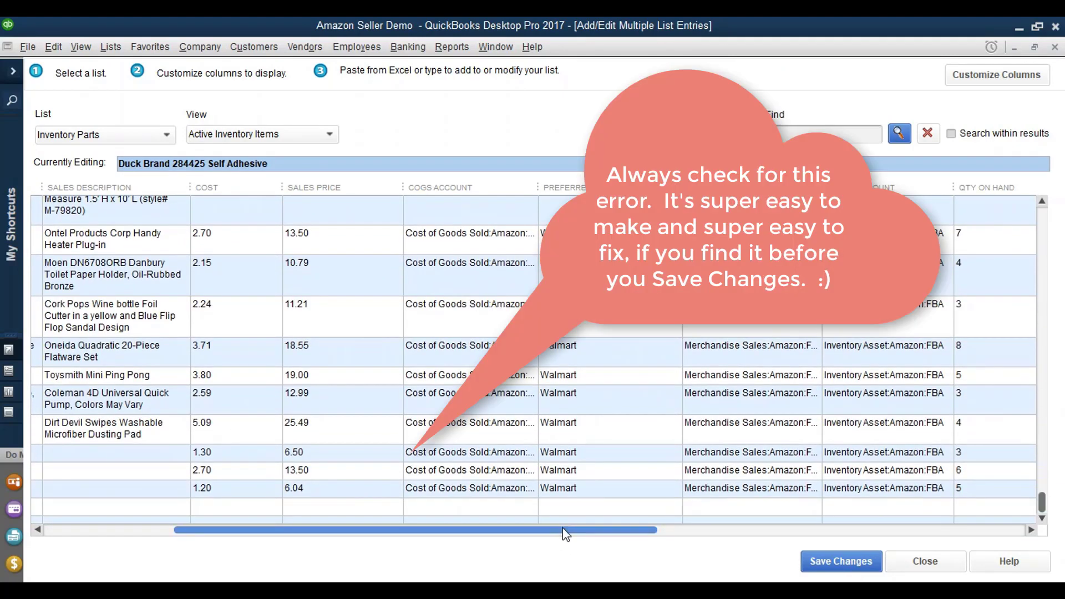
pyautogui.moveTo(565, 529); pyautogui.dragTo(416, 528)
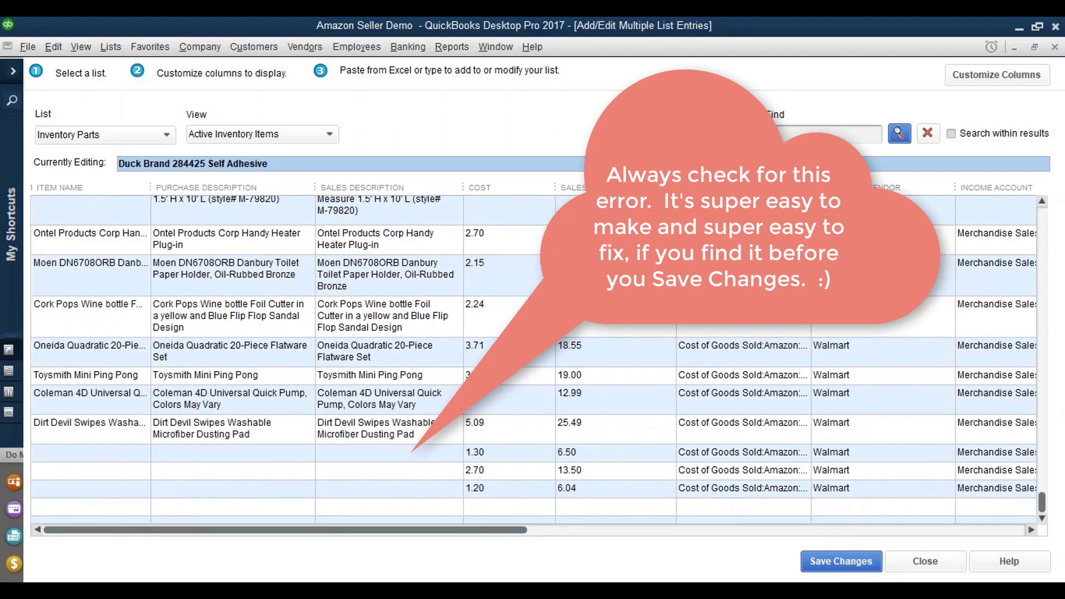
# Step: Switch to Excel and compare the first and last entries of its Item column with the item names in QuickBooks
pyautogui.hotkey('alt', 'Tab')
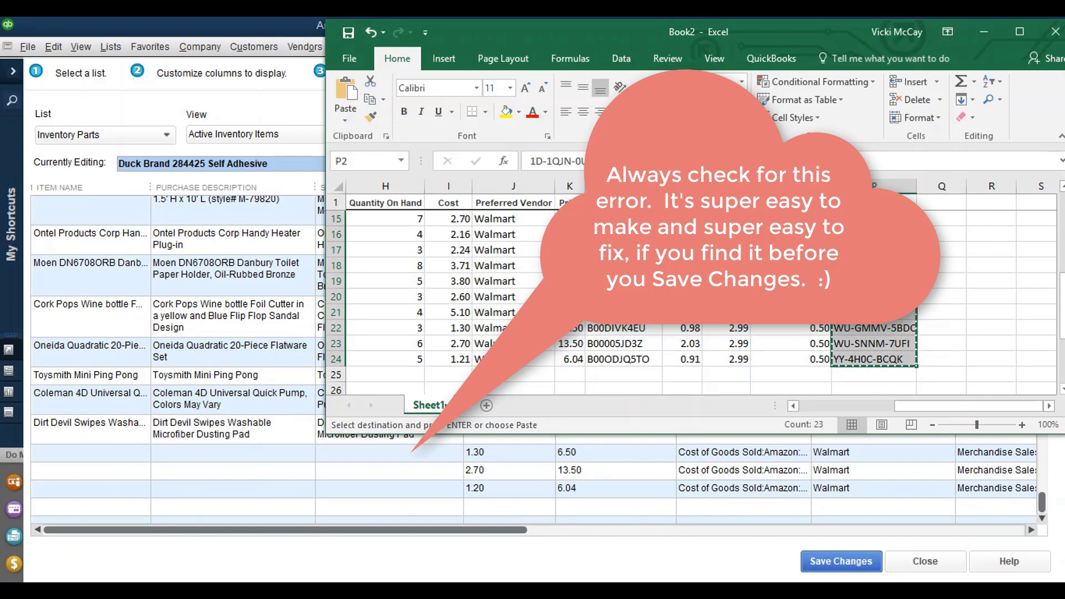
pyautogui.moveTo(970, 406); pyautogui.dragTo(779, 429)
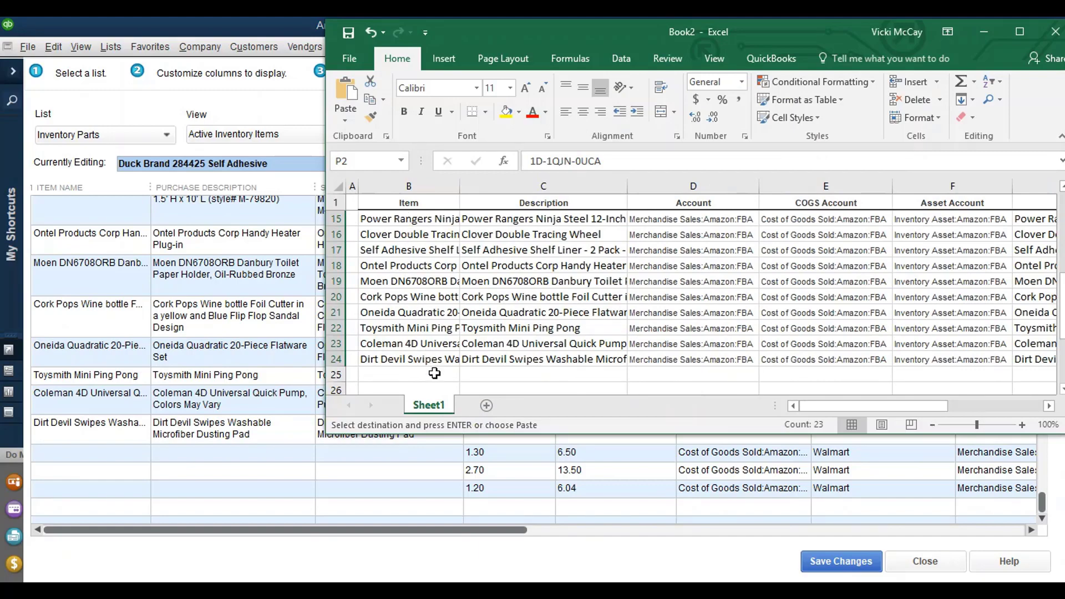
pyautogui.scroll(4, 433, 374)
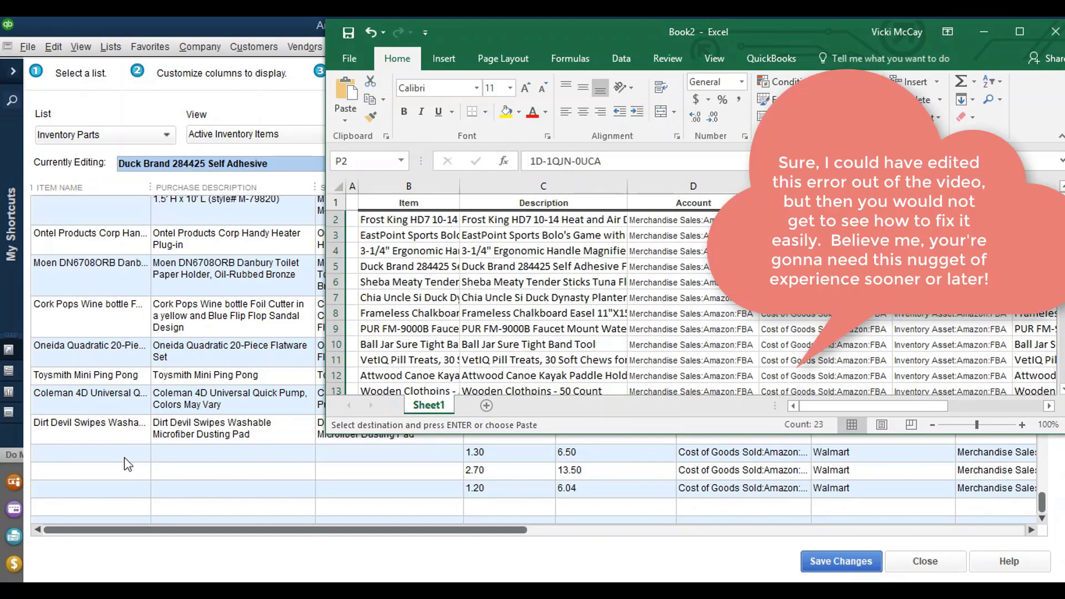
pyautogui.click(123, 460)
# Step: Switch to Excel and copy the item names in B2:B24, starting with the Frost King HD7 10-14 entry
pyautogui.moveTo(669, 590)
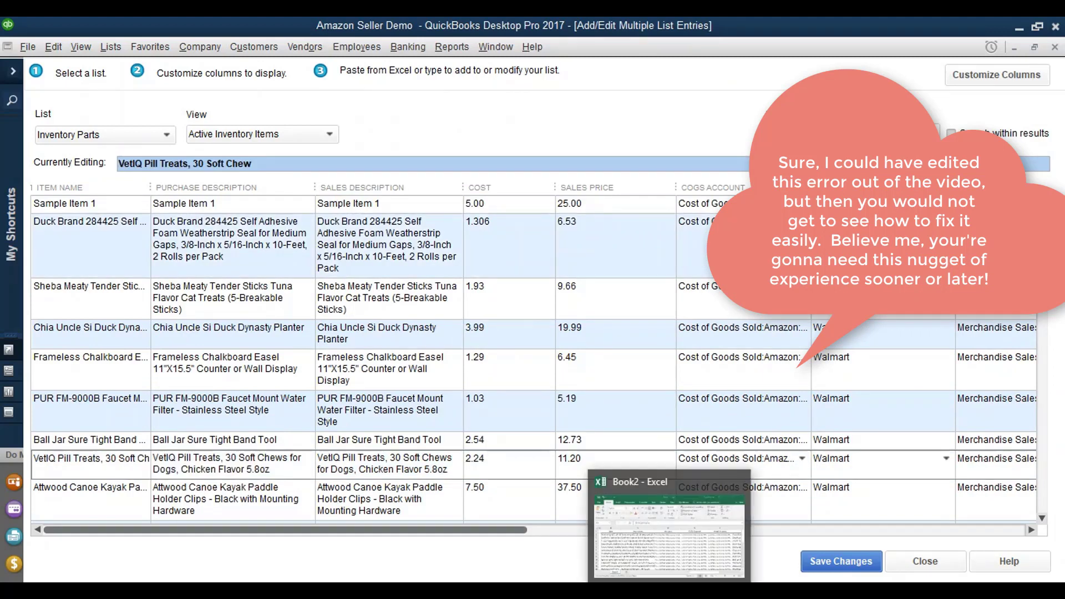
pyautogui.click(669, 590)
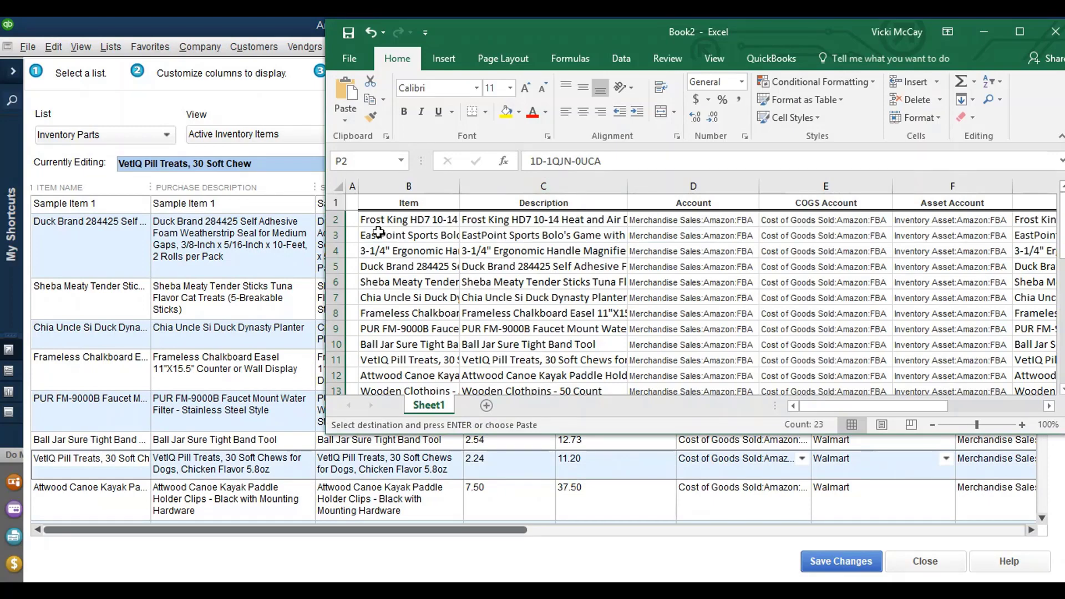
pyautogui.moveTo(379, 225); pyautogui.dragTo(401, 358)
pyautogui.rightClick(401, 359)
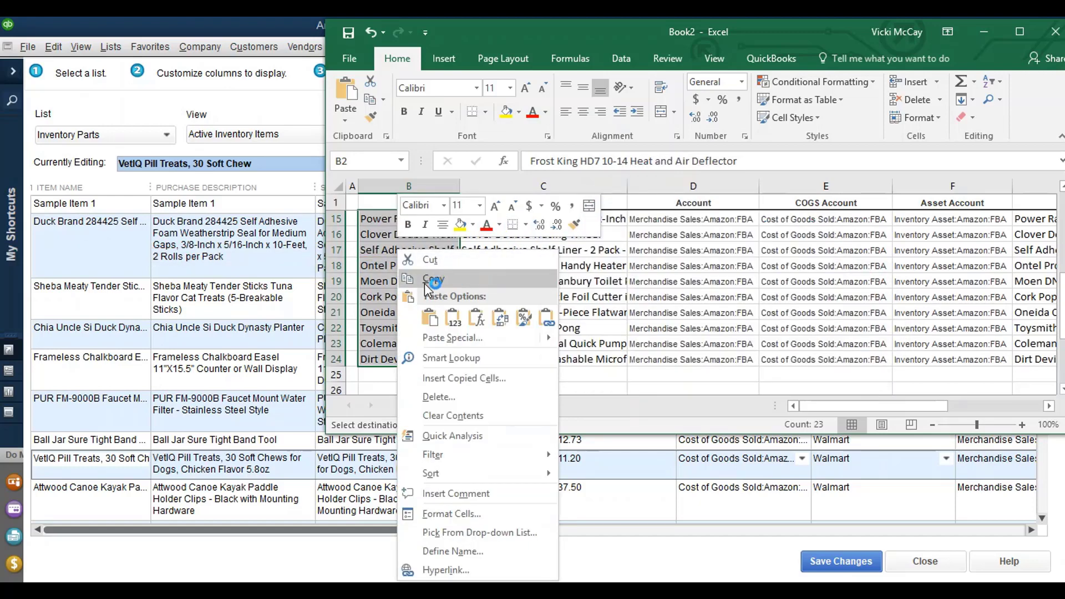
pyautogui.click(430, 279)
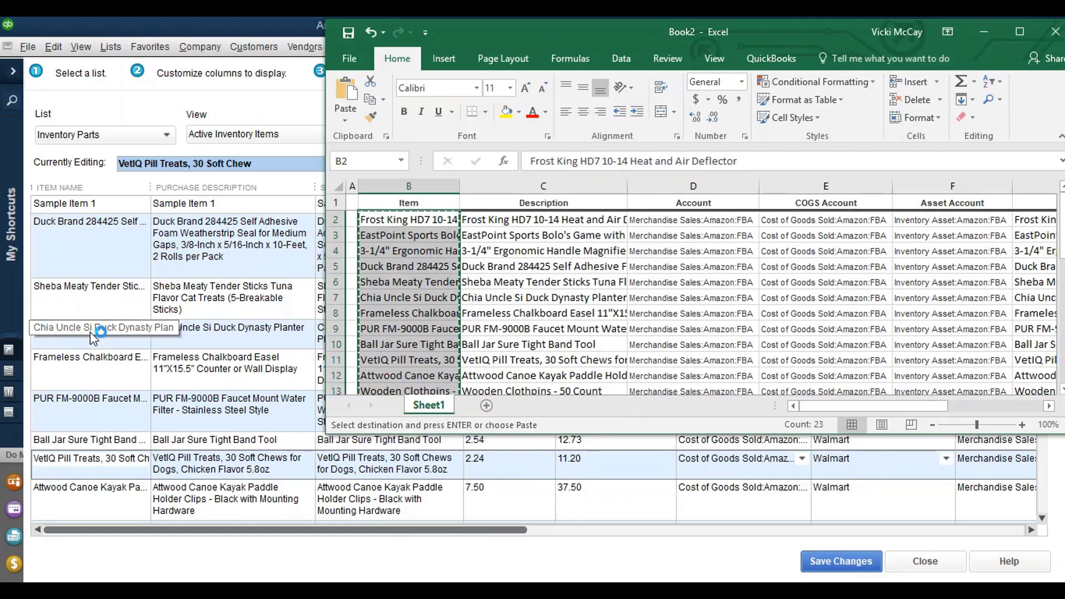
# Step: Switch to QuickBooks and paste the copied names over the Item Name column, starting at the Duck Brand 284425 row
pyautogui.click(41, 288)
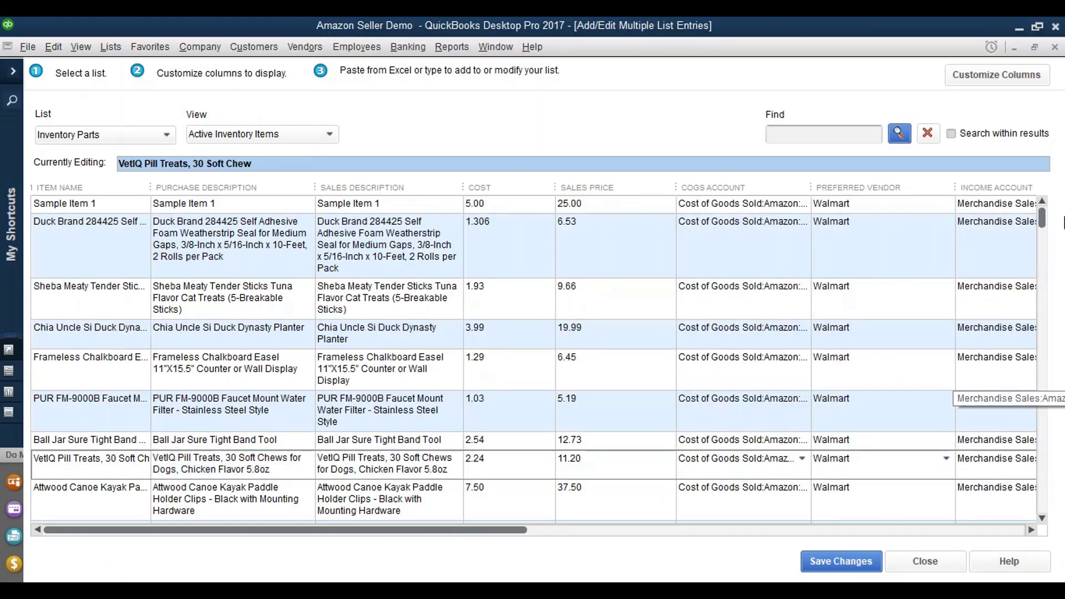
pyautogui.click(1034, 221)
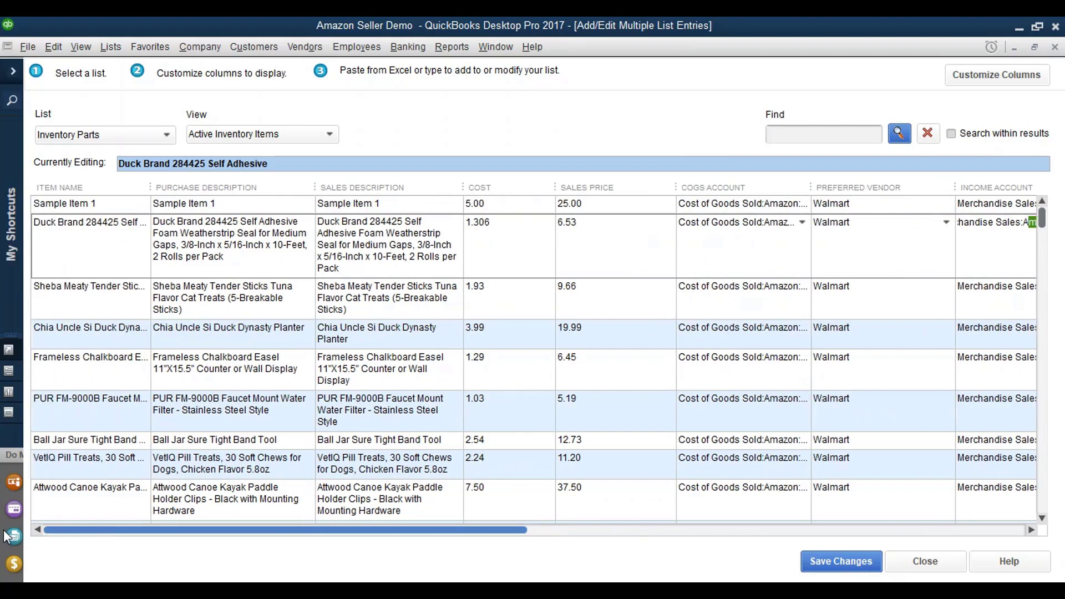
pyautogui.moveTo(99, 531); pyautogui.dragTo(44, 534)
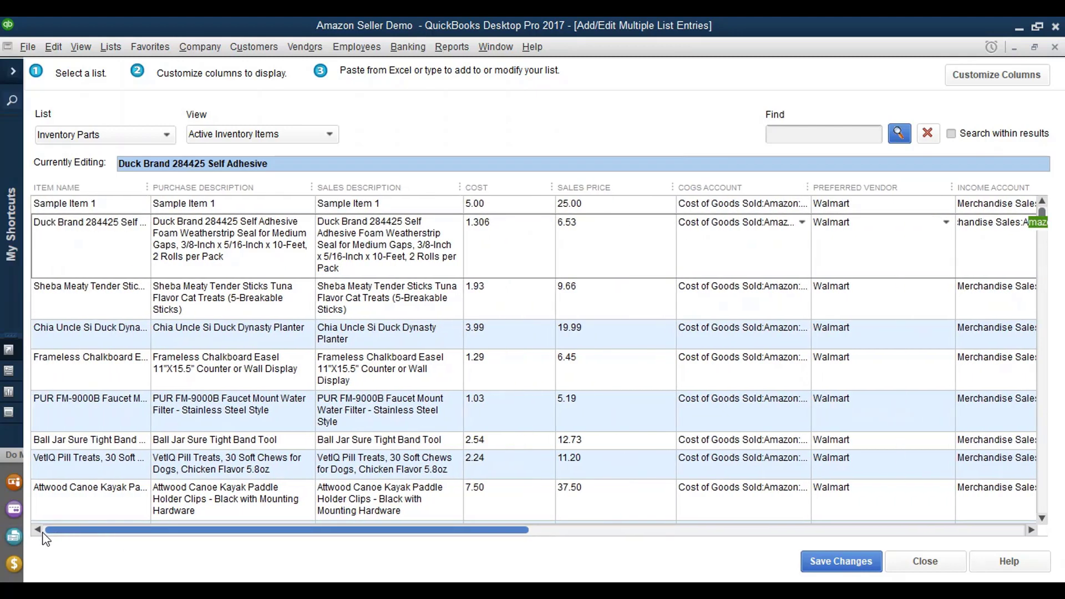
pyautogui.click(59, 224)
pyautogui.rightClick(47, 228)
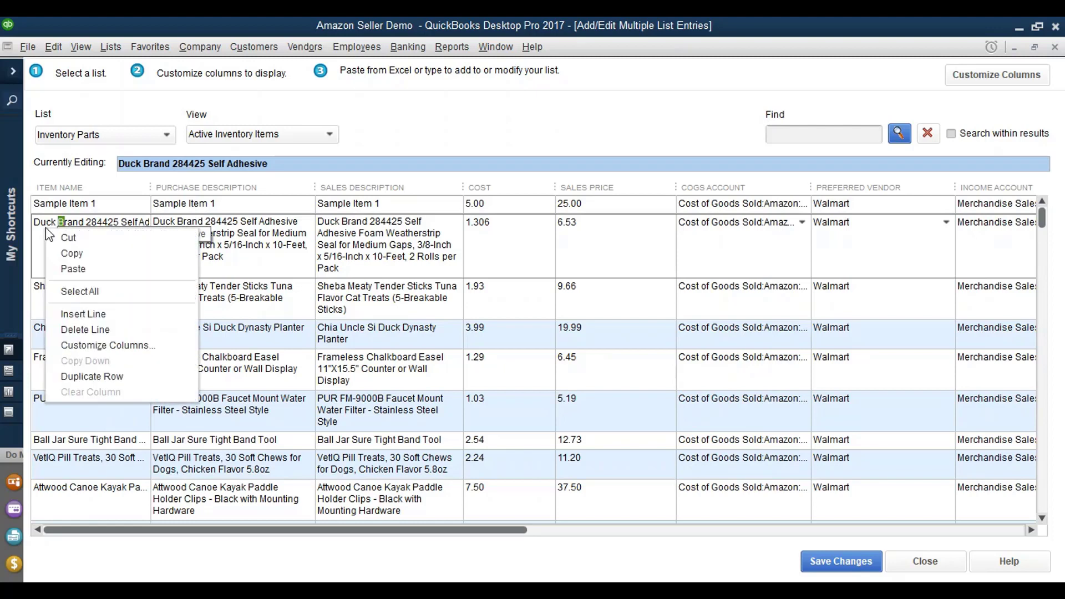
pyautogui.click(73, 268)
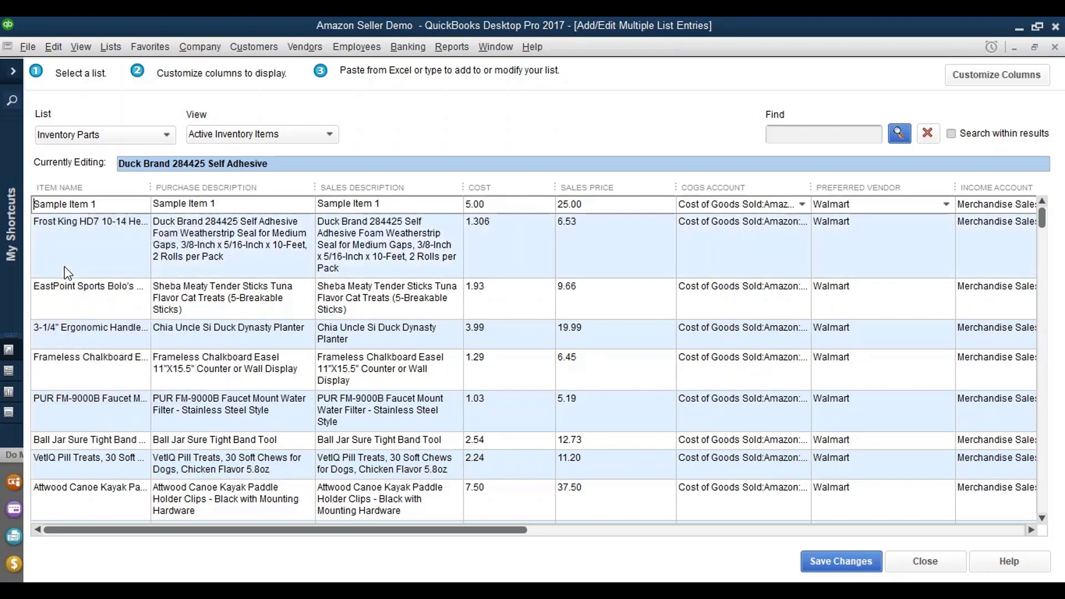
# Step: Paste the copied item names over the Purchase Description and Sales Description columns, starting at the Frost King HD7 10-14 row
pyautogui.rightClick(159, 224)
pyautogui.click(185, 259)
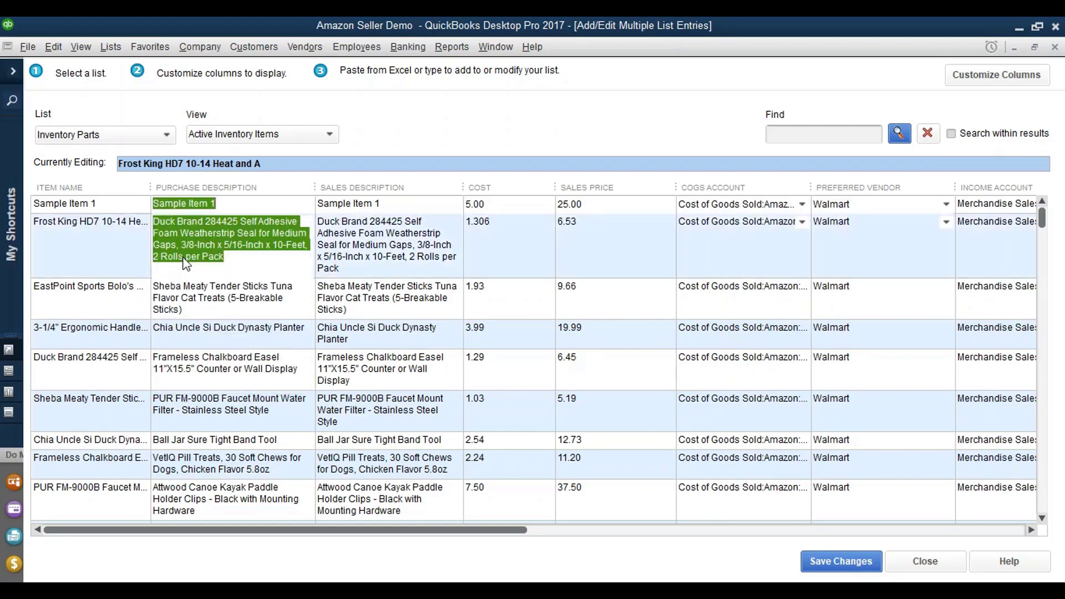
pyautogui.rightClick(341, 228)
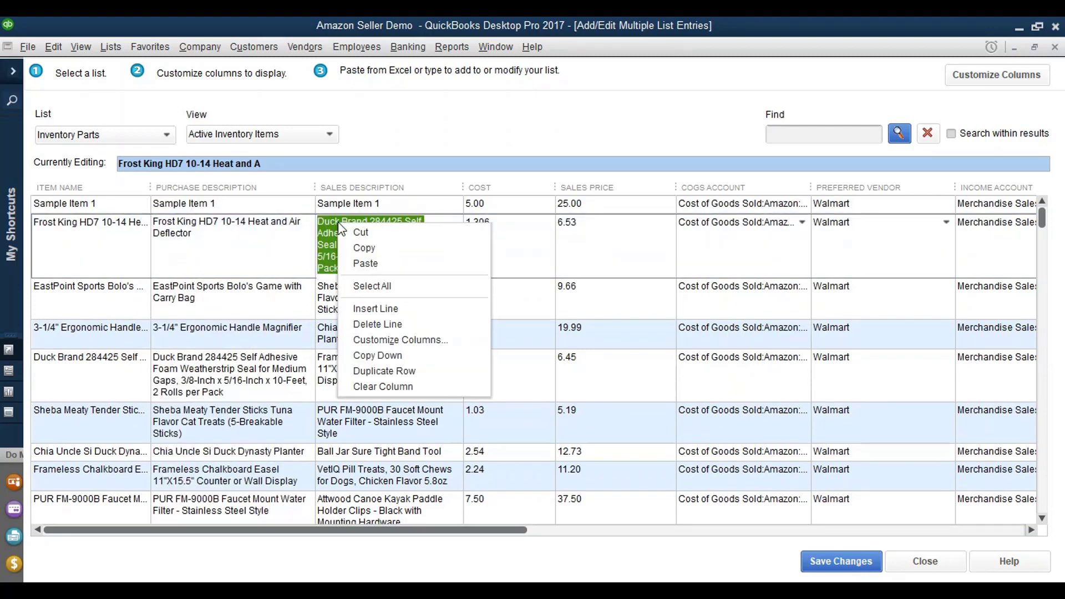
pyautogui.click(355, 262)
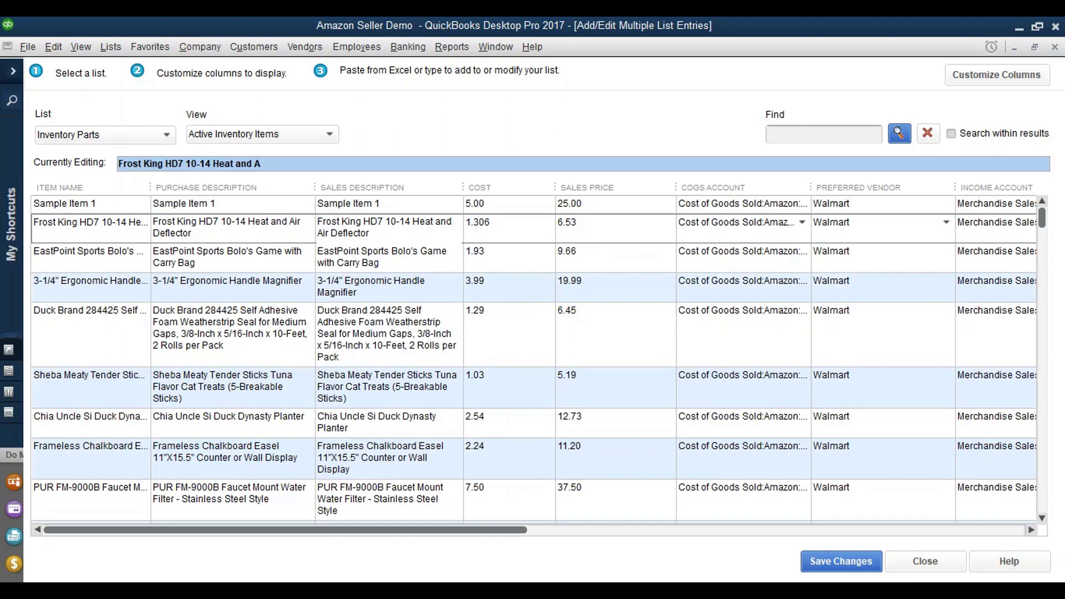
# Step: Switch to Excel and examine the Cost and Price columns for the listed items
pyautogui.hotkey('alt', 'Tab')
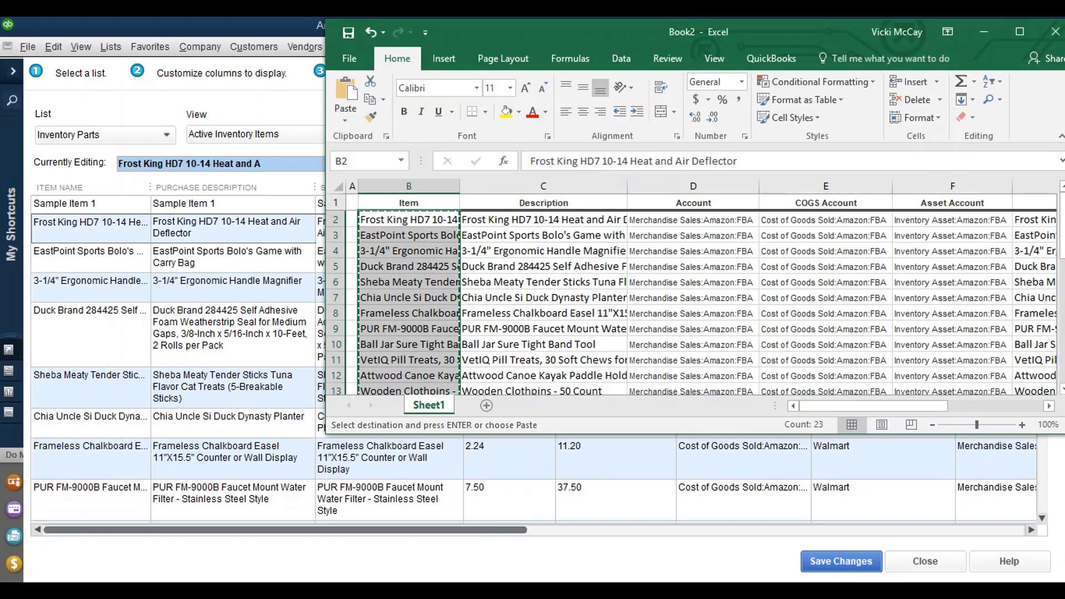
pyautogui.click(1050, 406)
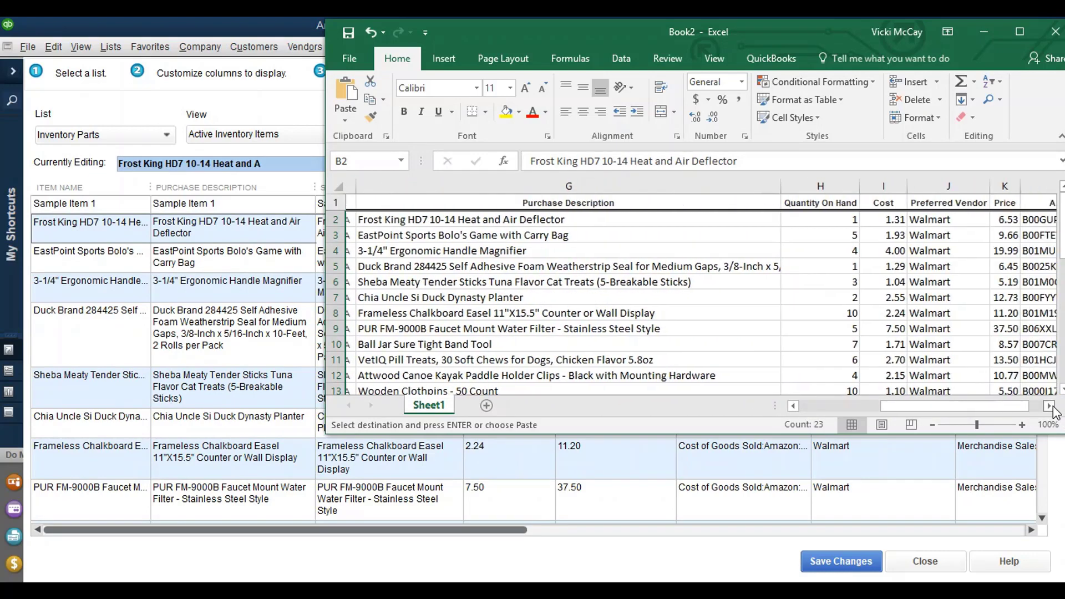
pyautogui.click(1050, 406)
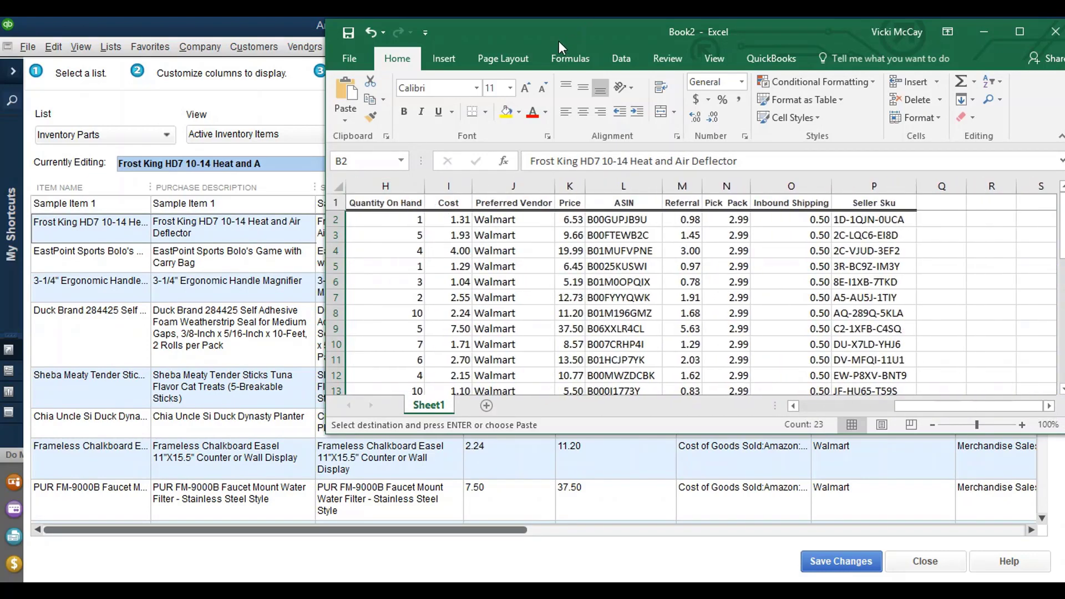
# Step: Return to QuickBooks, set the Frost King HD7 10-14 item's cost to 1.31, and save the list entries
pyautogui.moveTo(559, 42); pyautogui.dragTo(393, 301)
pyautogui.click(502, 227)
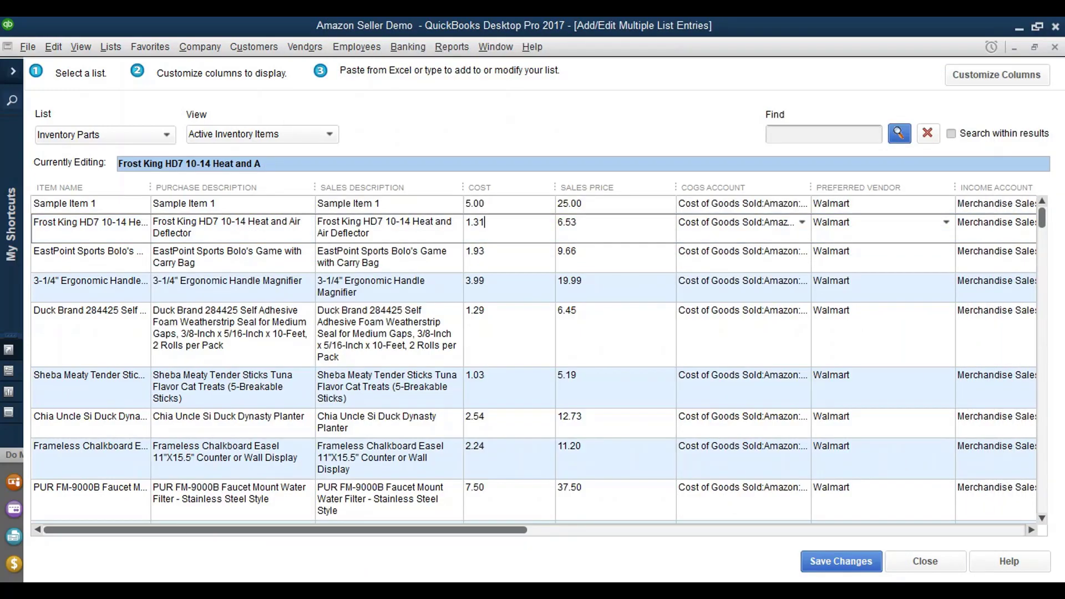
pyautogui.click(841, 561)
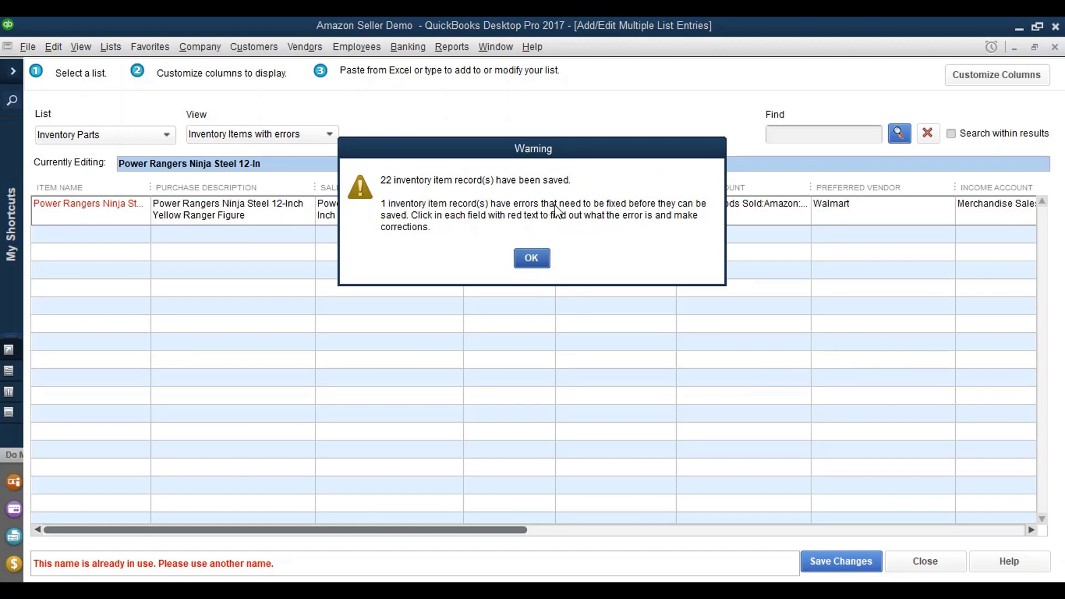
pyautogui.click(531, 258)
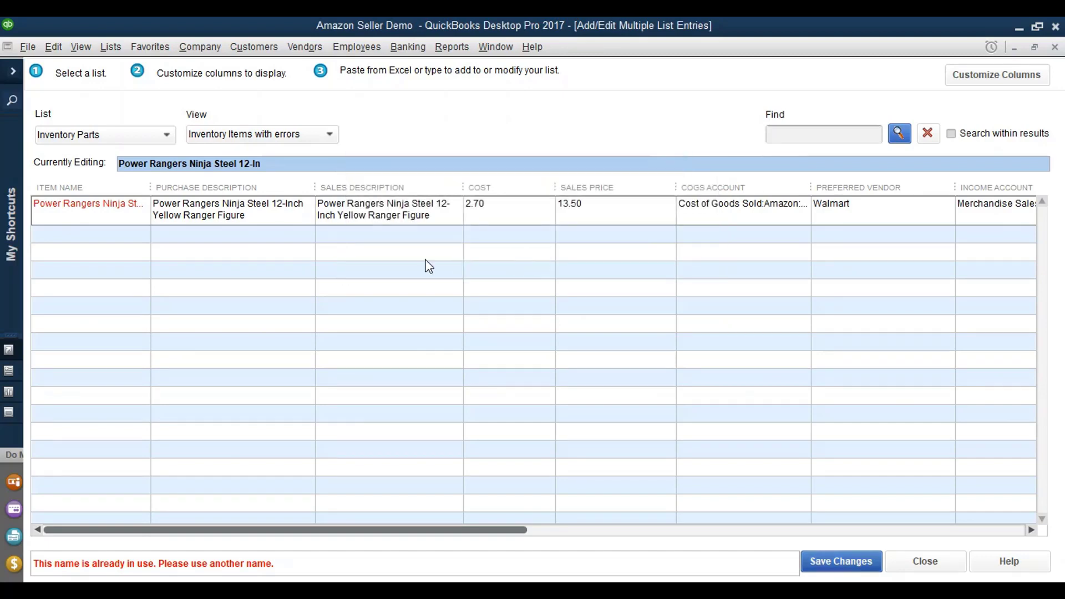
# Step: Rename the duplicate-named Power Rangers Yellow Ranger item to Power Rangers Ninja Steel Yello and save the record
pyautogui.click(149, 216)
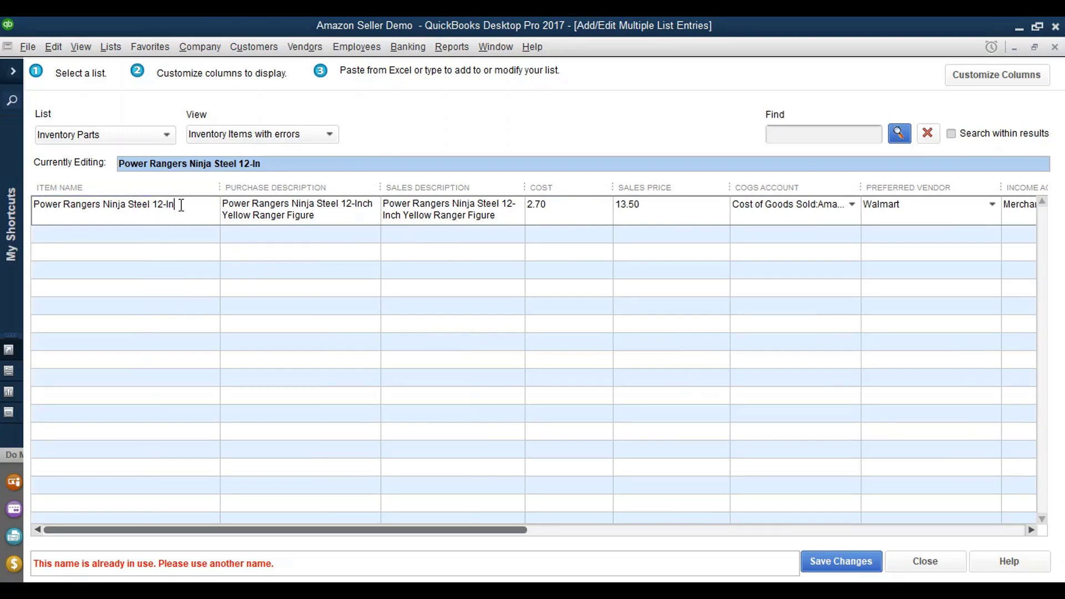
pyautogui.press('Left')
pyautogui.press('Left')
pyautogui.press('Left')
pyautogui.press('BackSpace')
pyautogui.press('BackSpace')
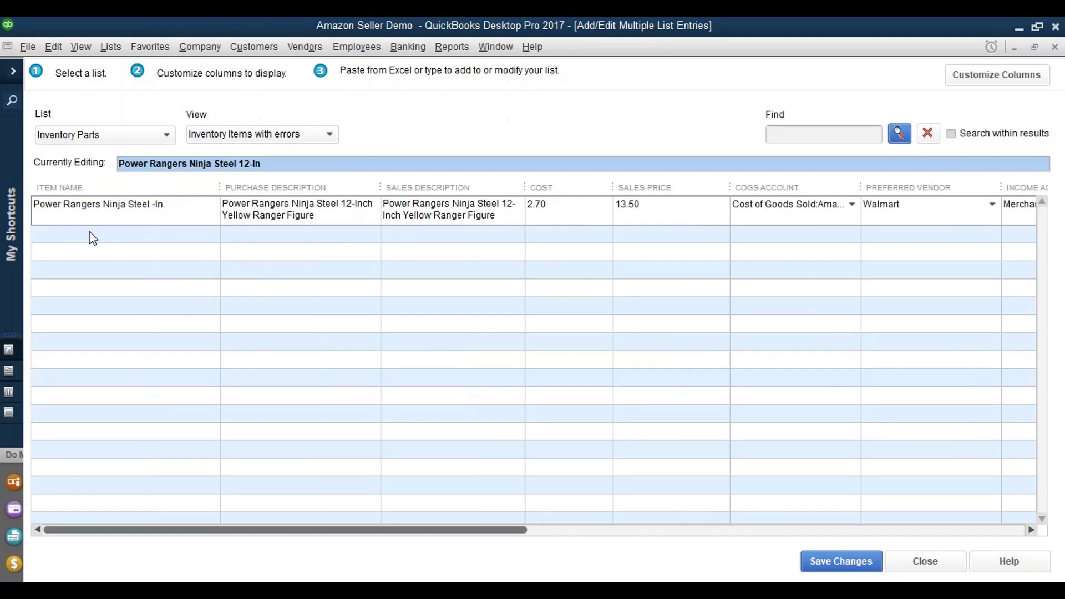
pyautogui.write('Yello')
pyautogui.click(823, 558)
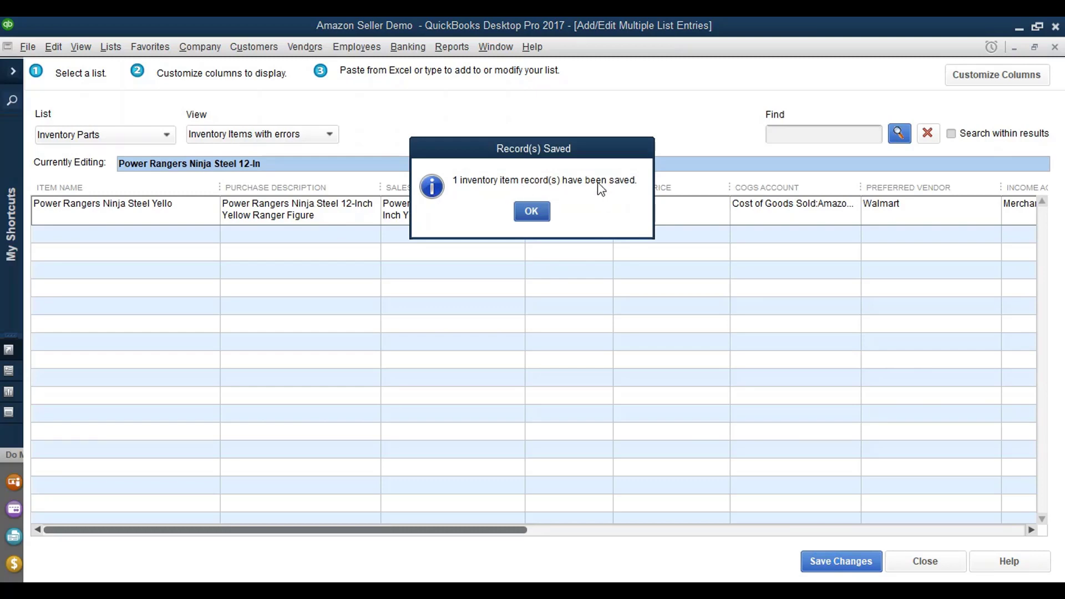
pyautogui.click(531, 211)
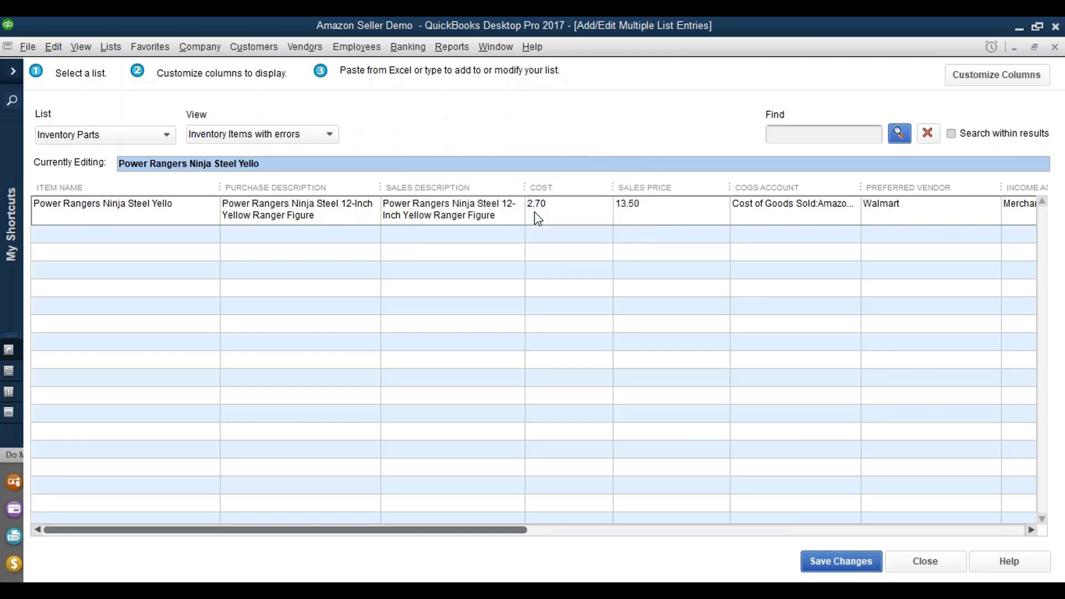
# Step: Close the multiple list entries window and open the Item List maximized
pyautogui.click(922, 563)
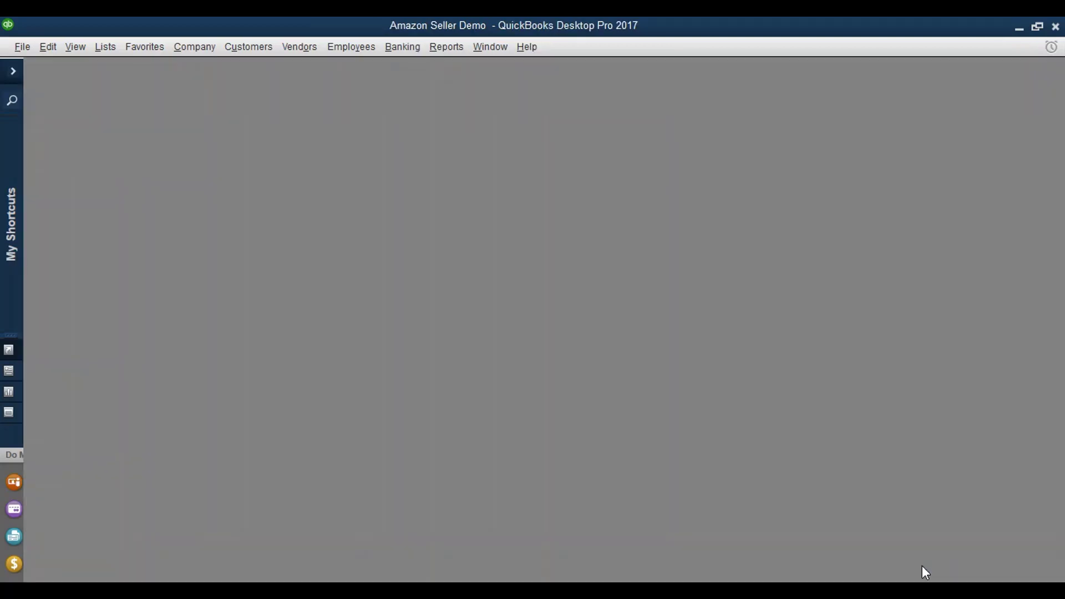
pyautogui.click(103, 49)
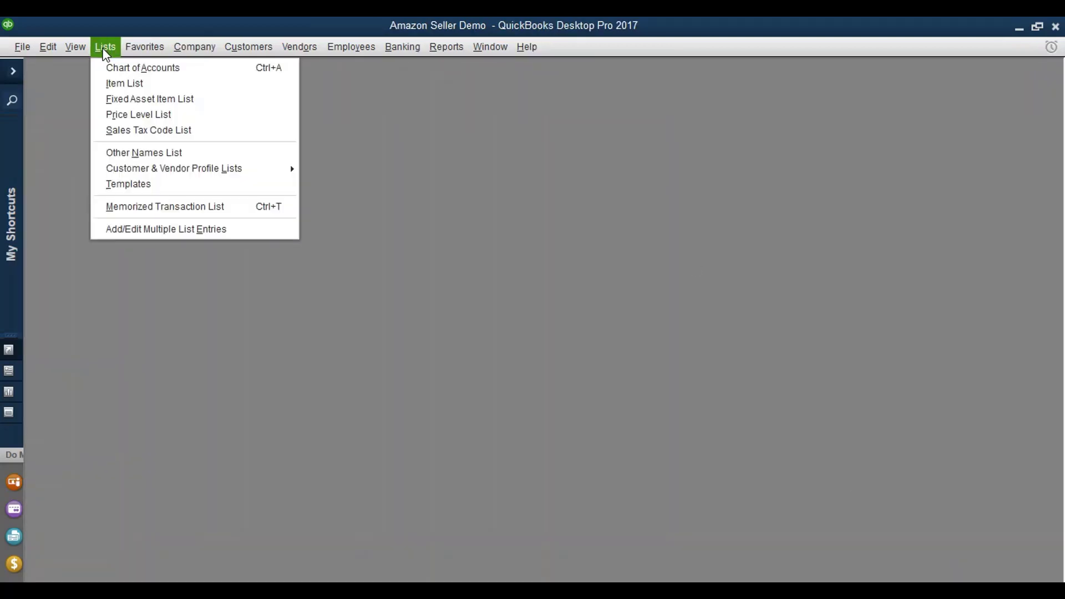
pyautogui.click(119, 84)
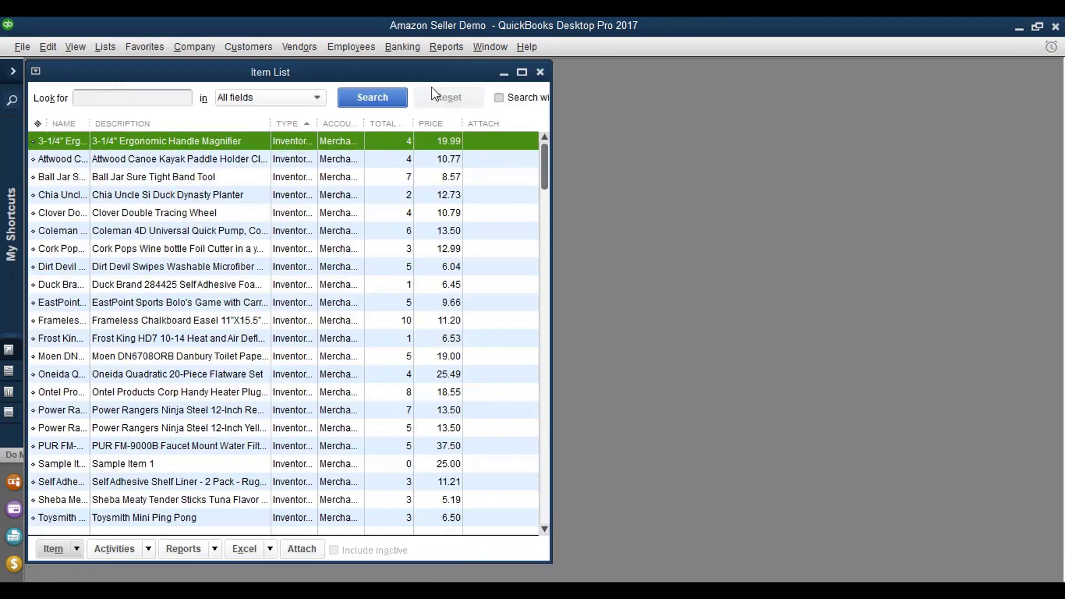
pyautogui.click(522, 73)
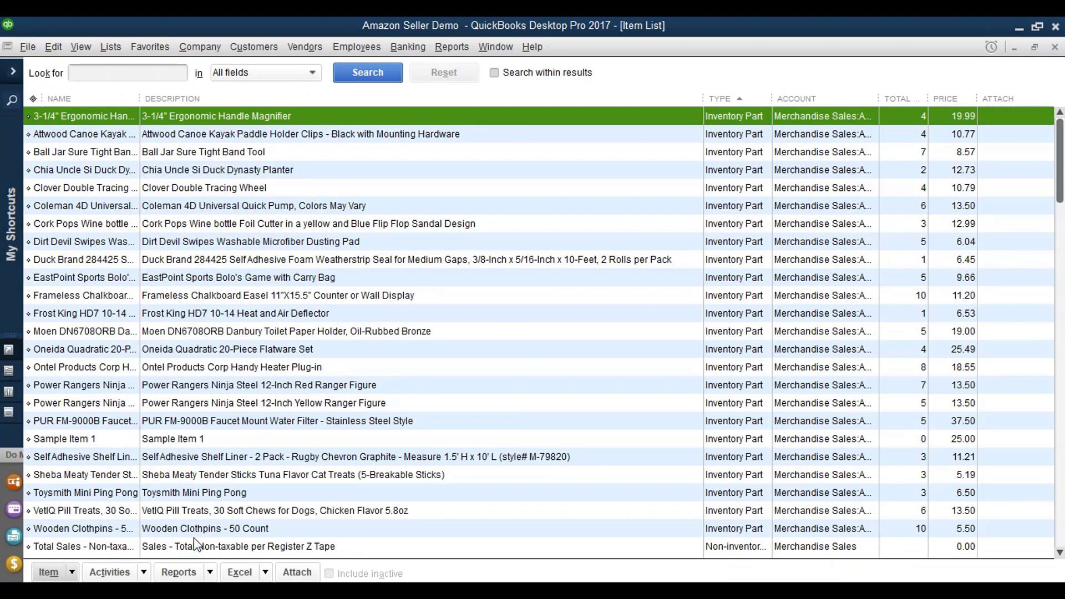
# Step: Delete Sample Item 1 from the Item List
pyautogui.click(97, 442)
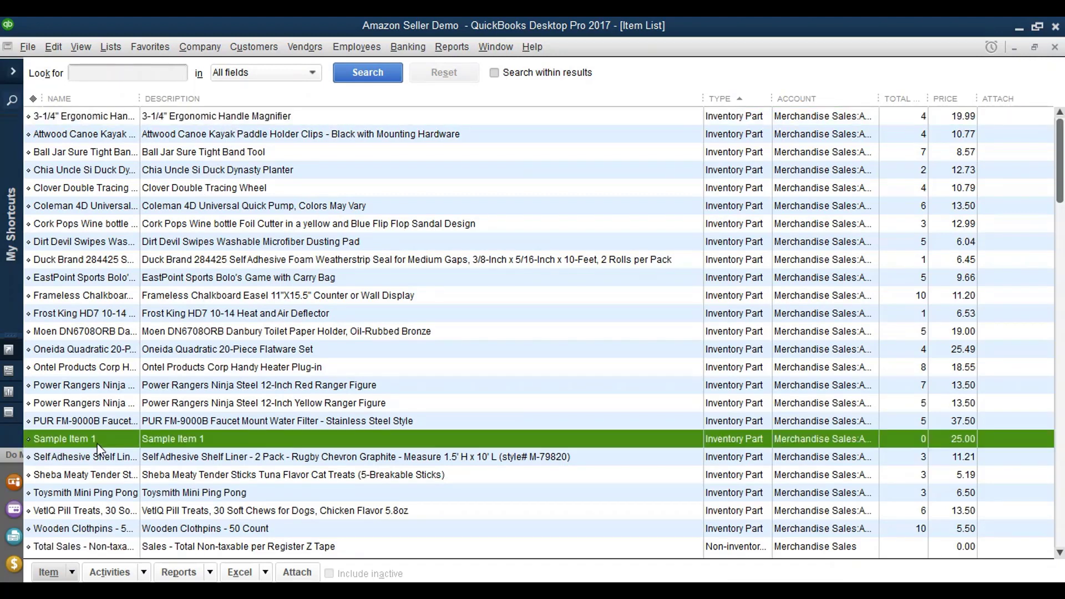
pyautogui.rightClick(104, 438)
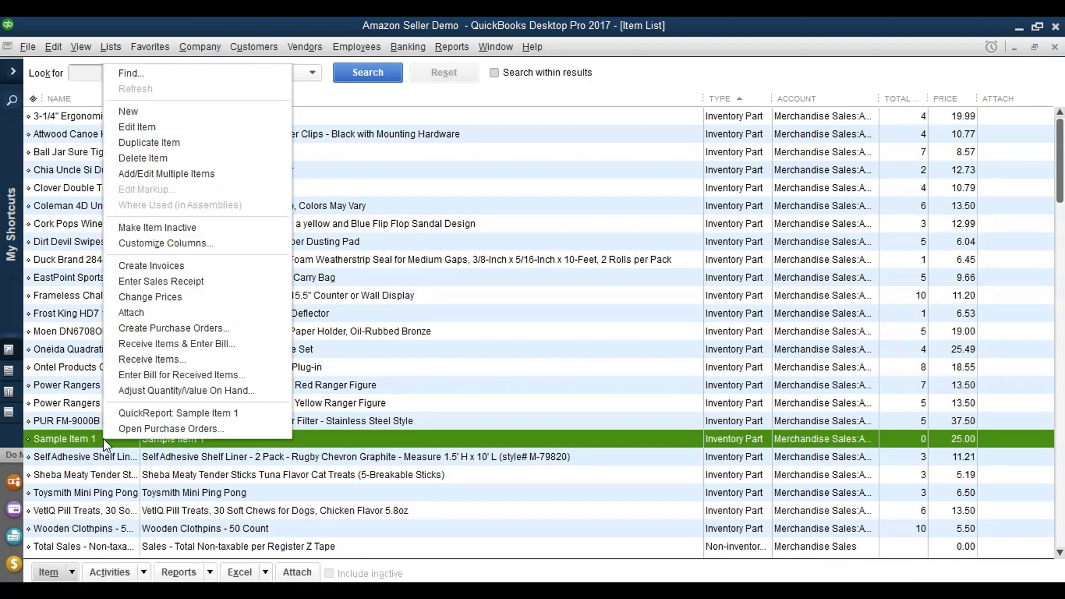
pyautogui.click(149, 160)
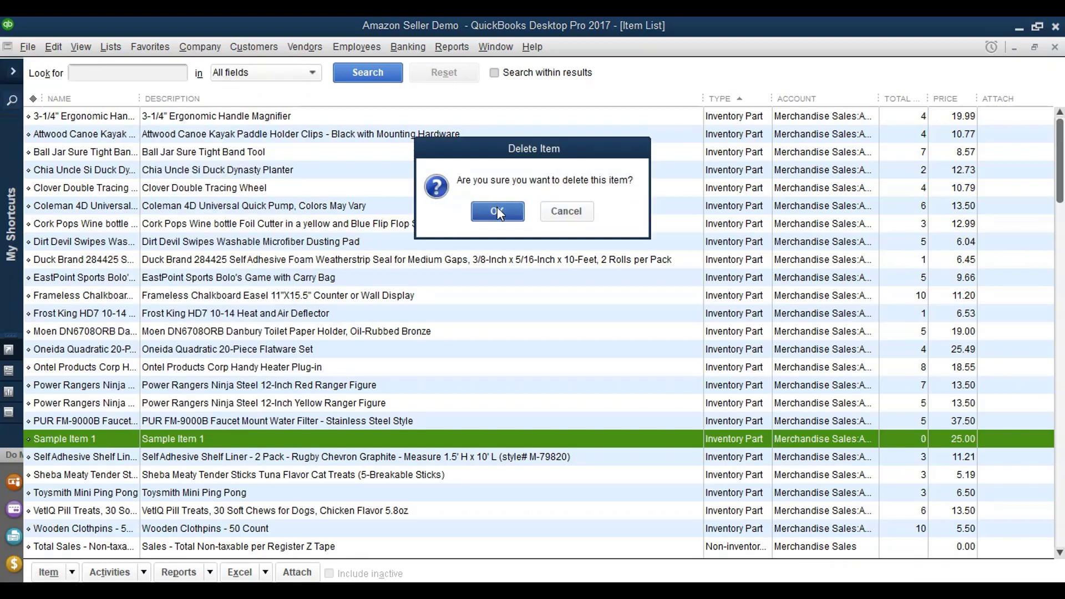
pyautogui.click(497, 212)
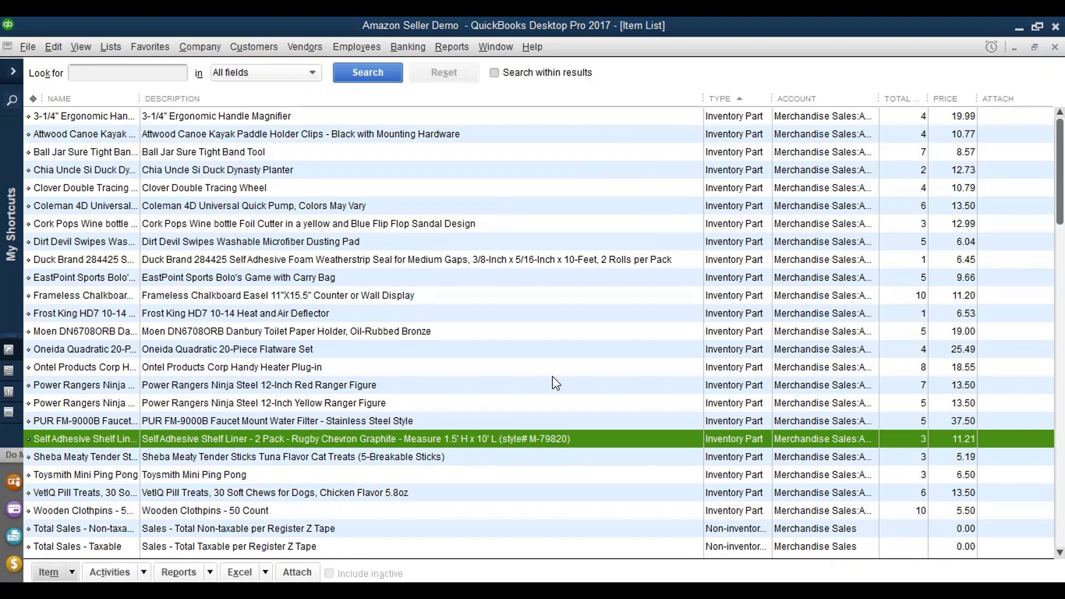